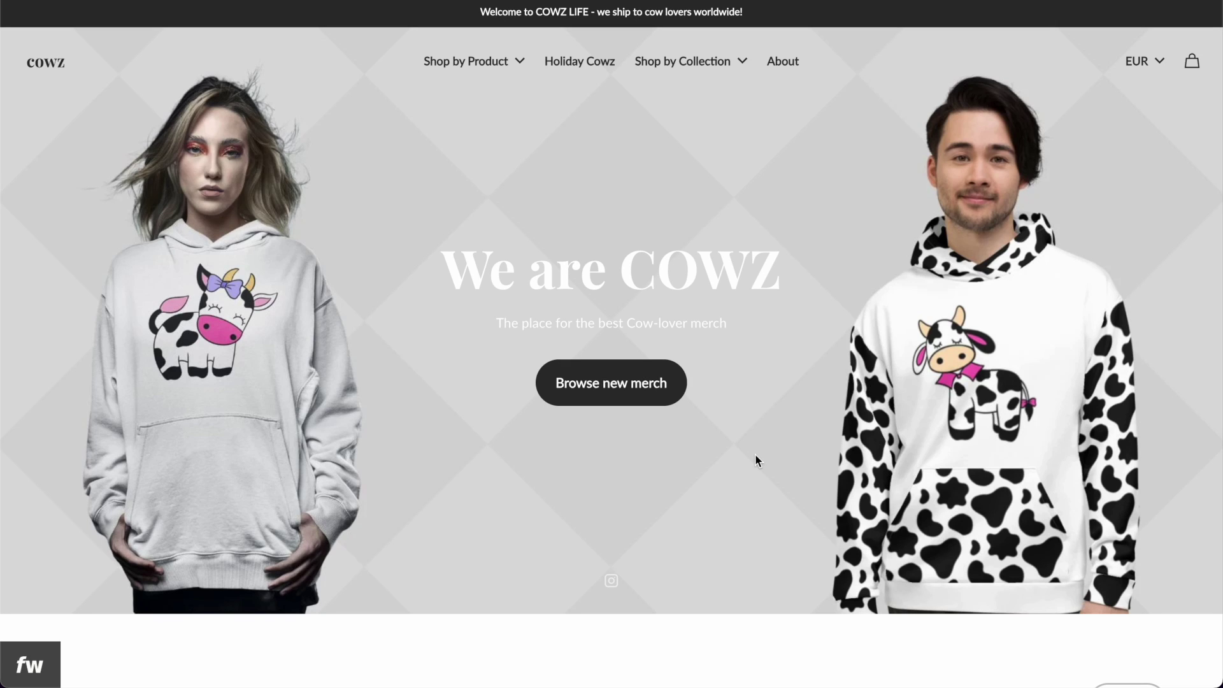
# - Scroll down through the live COWZ storefront to the bottom, then partway back up
pyautogui.scroll(-10, 756, 458)
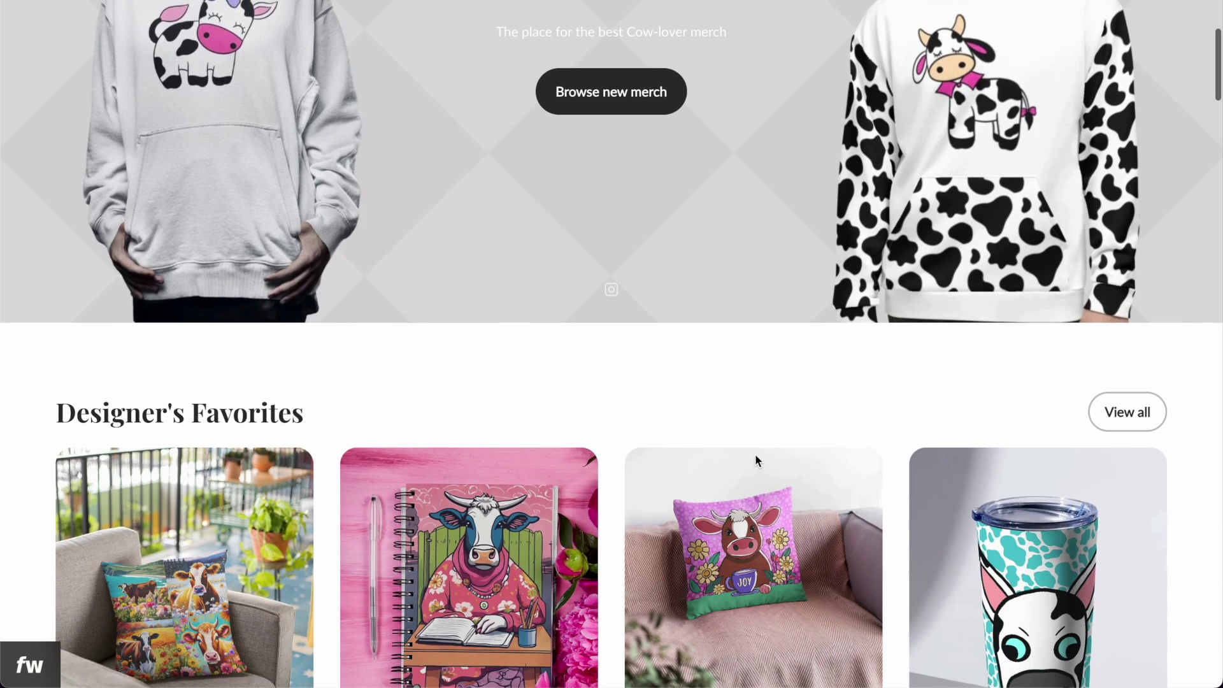
pyautogui.scroll(-15, 756, 460)
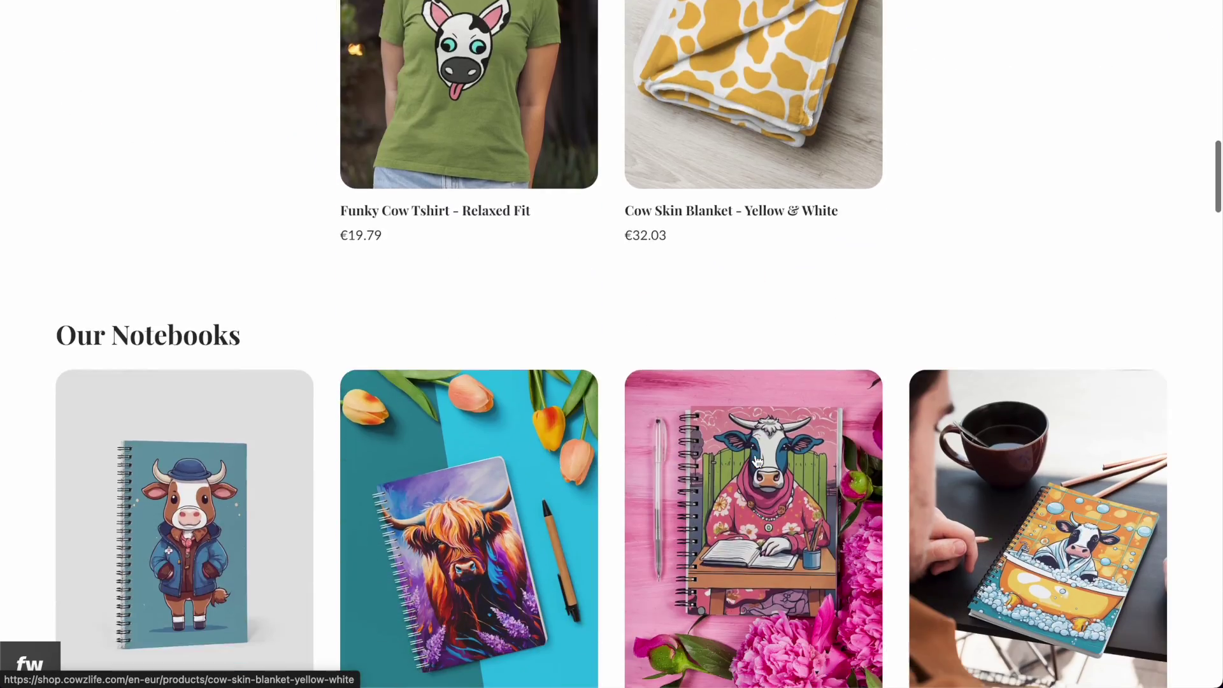
pyautogui.scroll(-12, 757, 462)
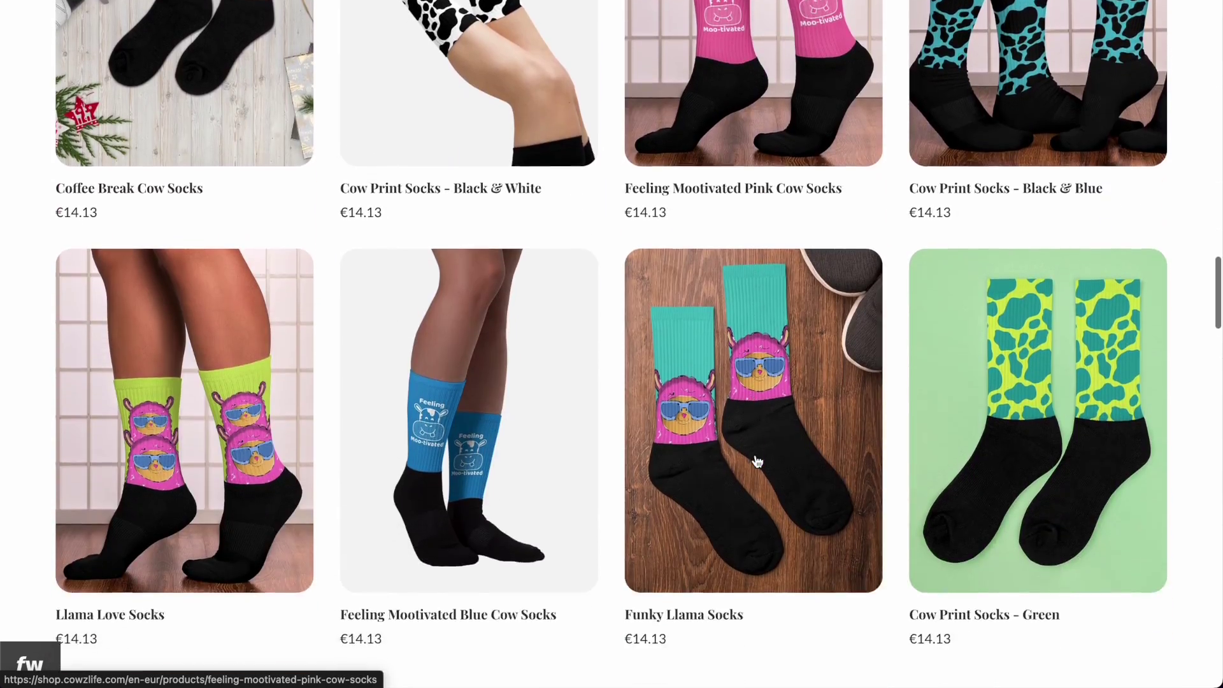
pyautogui.scroll(-12, 757, 461)
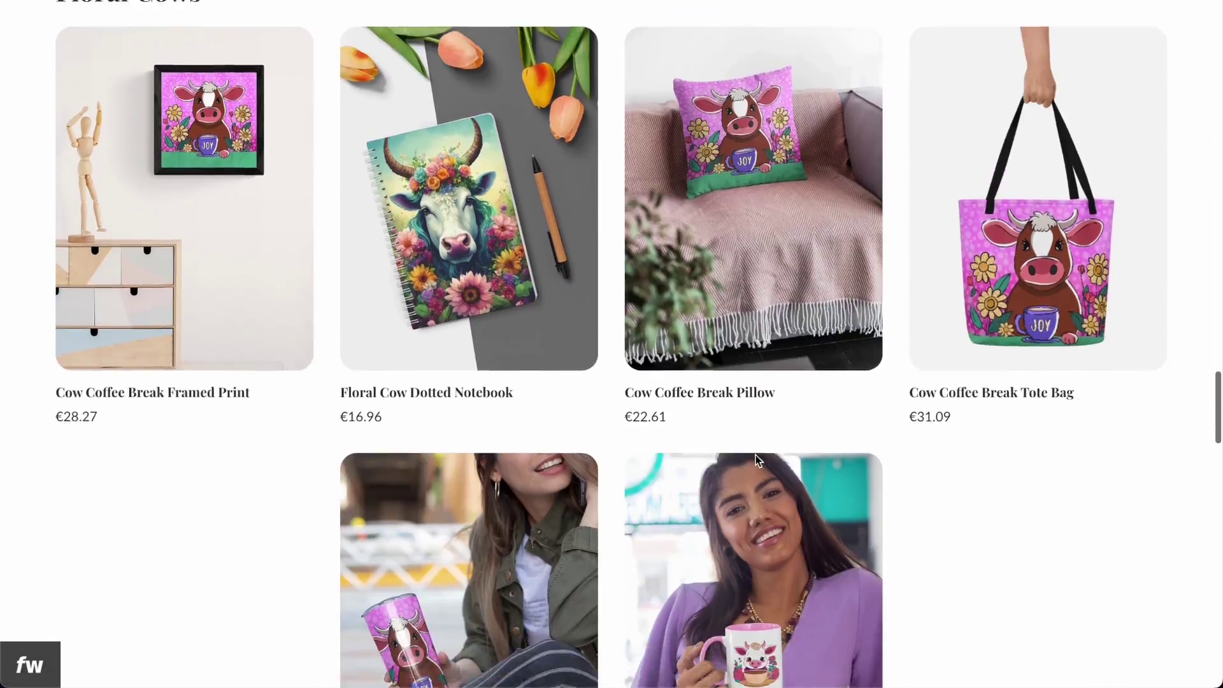
pyautogui.scroll(-12, 757, 461)
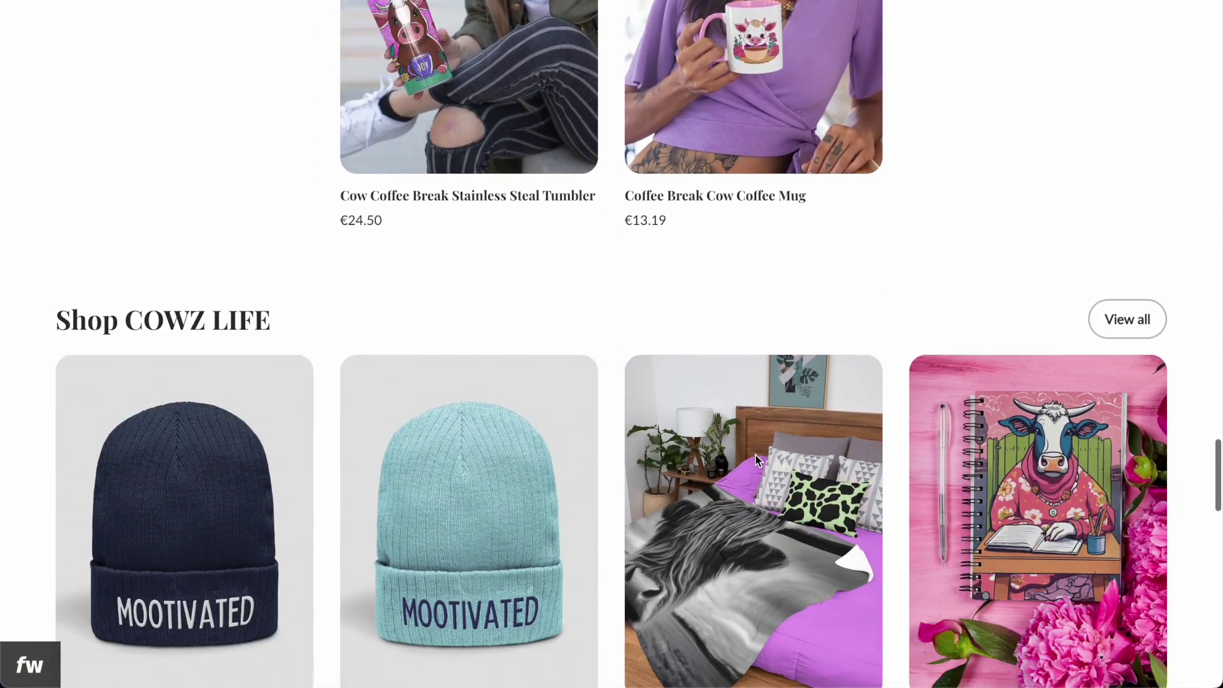
pyautogui.scroll(-12, 756, 461)
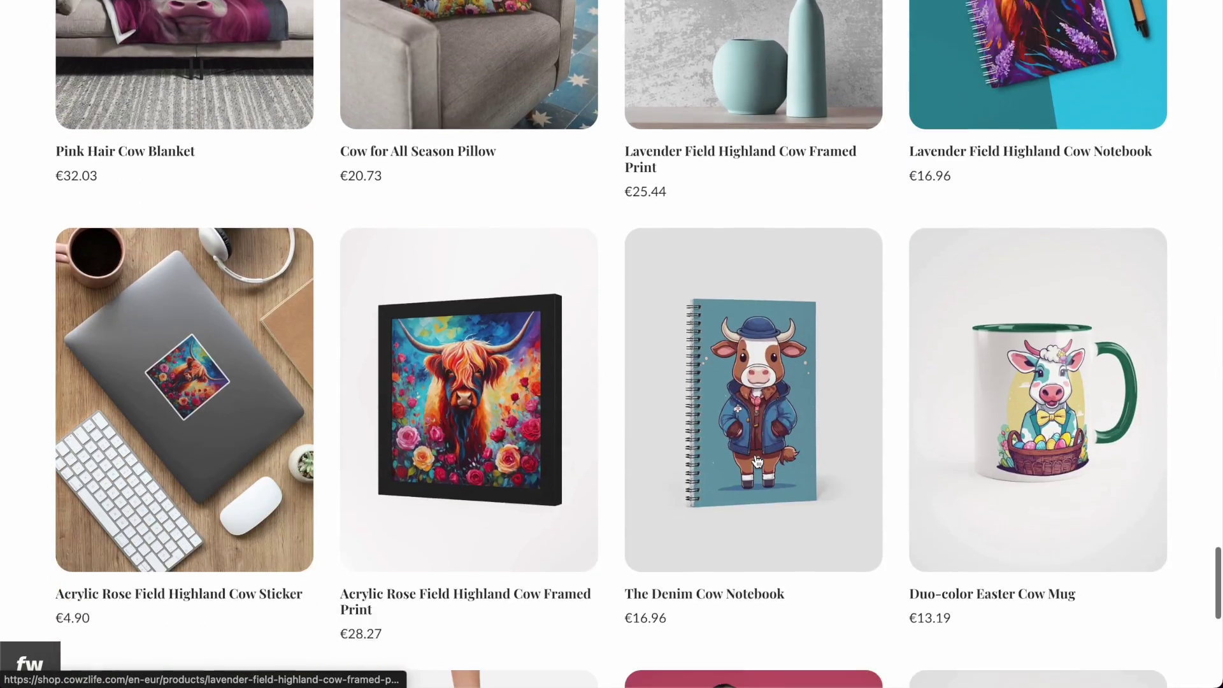
pyautogui.scroll(20, 757, 461)
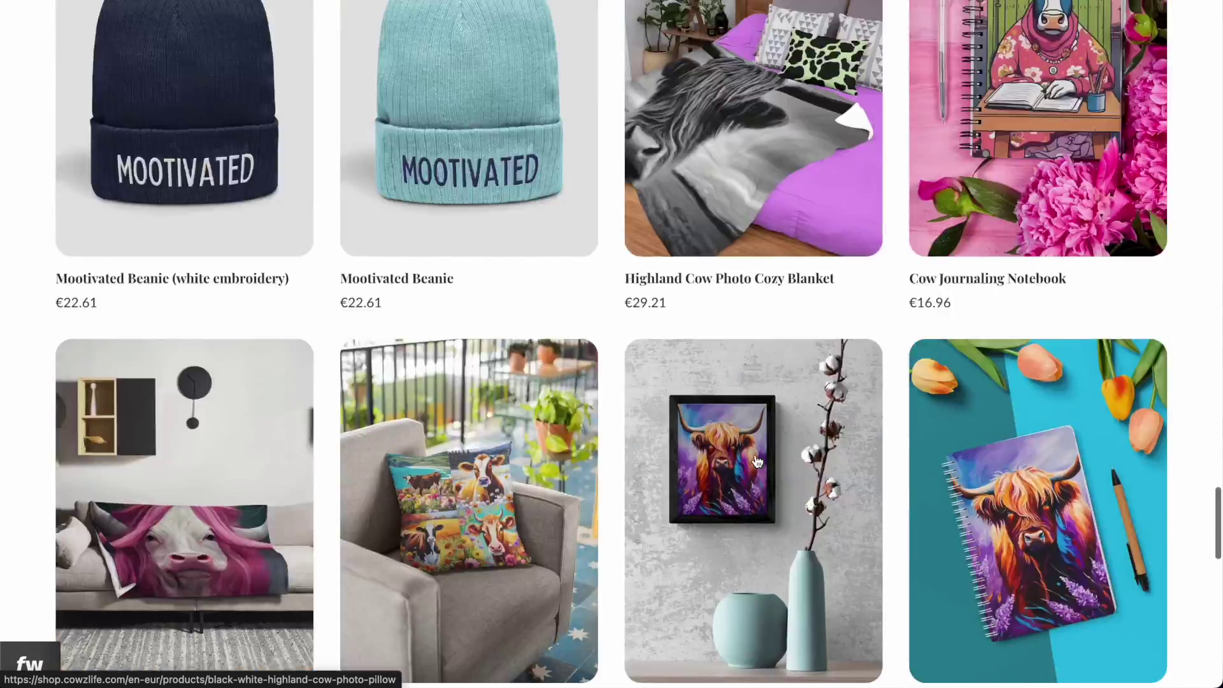
pyautogui.scroll(15, 757, 461)
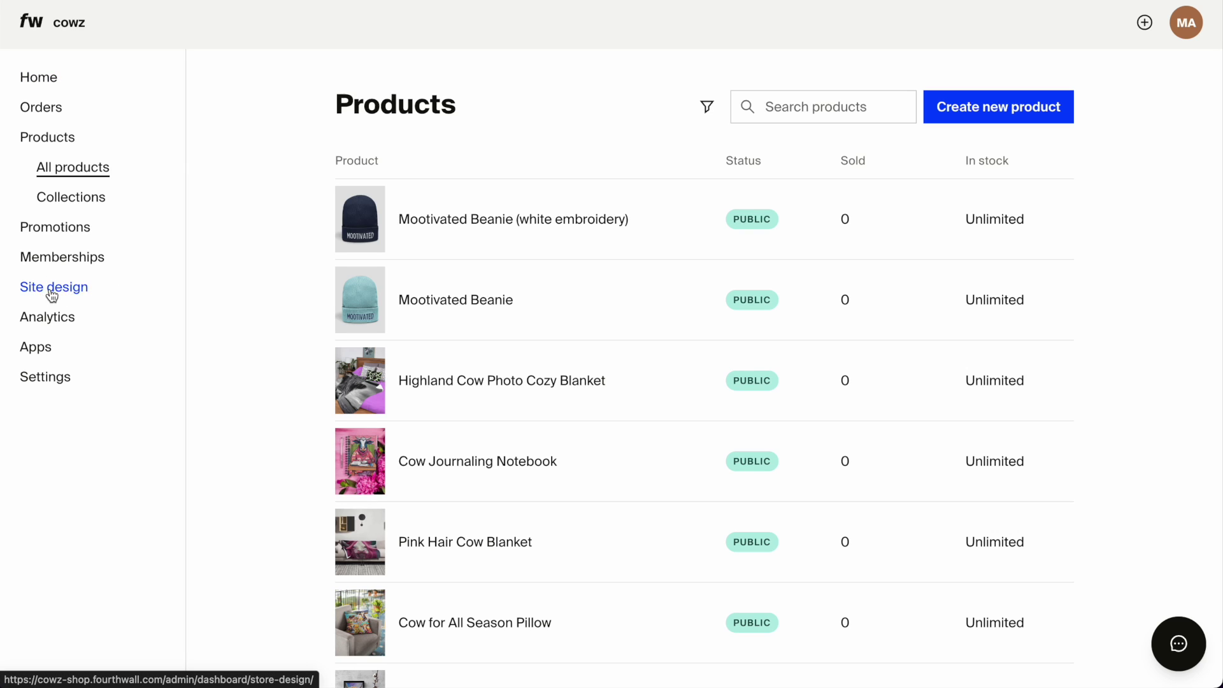
# - Open Site design's Pages & navigations menus and start adding a page under Not in menu
pyautogui.click(52, 294)
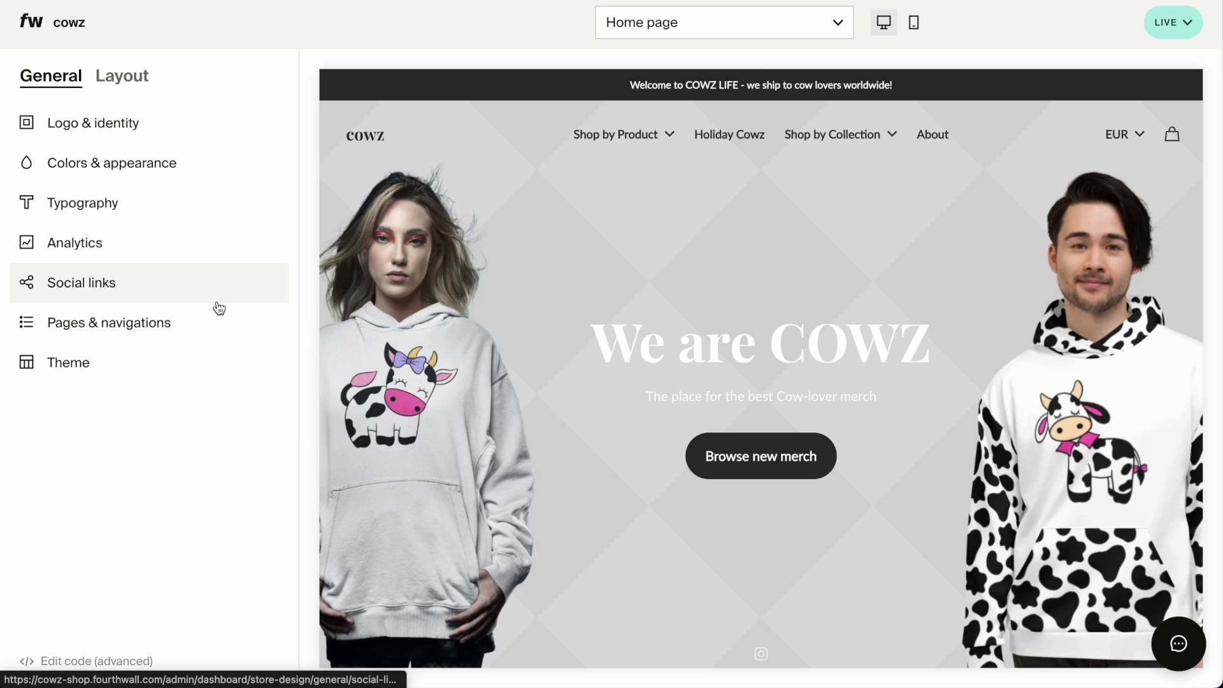
pyautogui.click(132, 333)
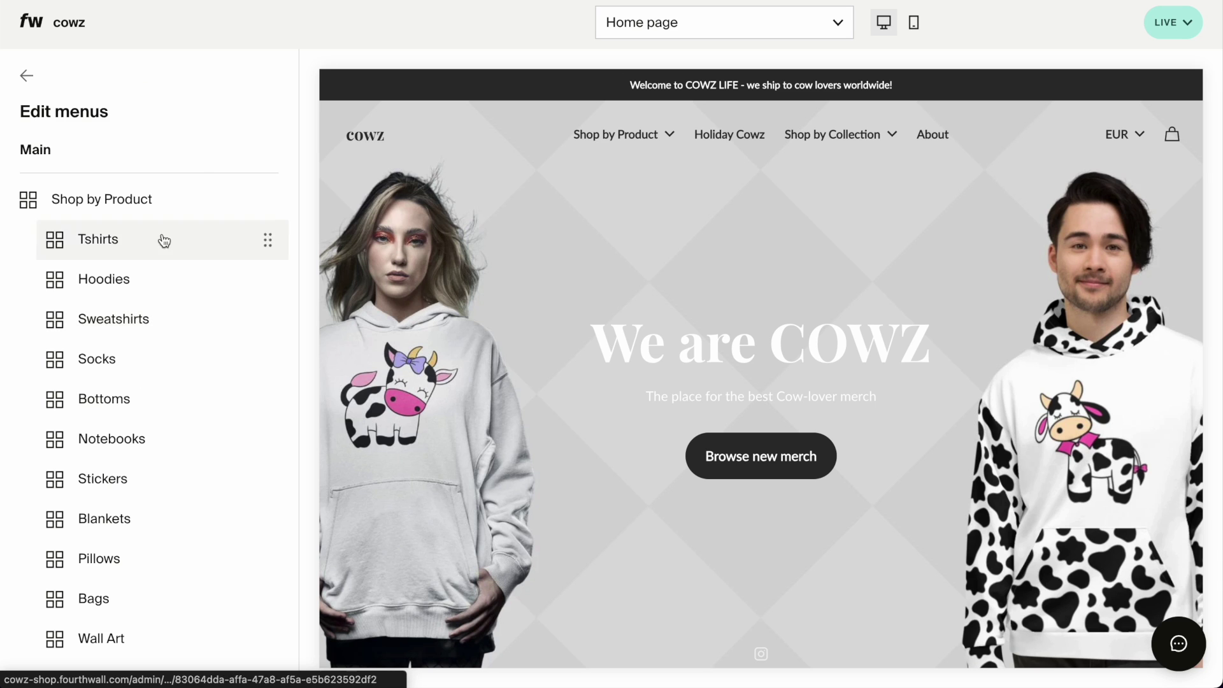
pyautogui.doubleClick(23, 150)
pyautogui.scroll(-10, 172, 281)
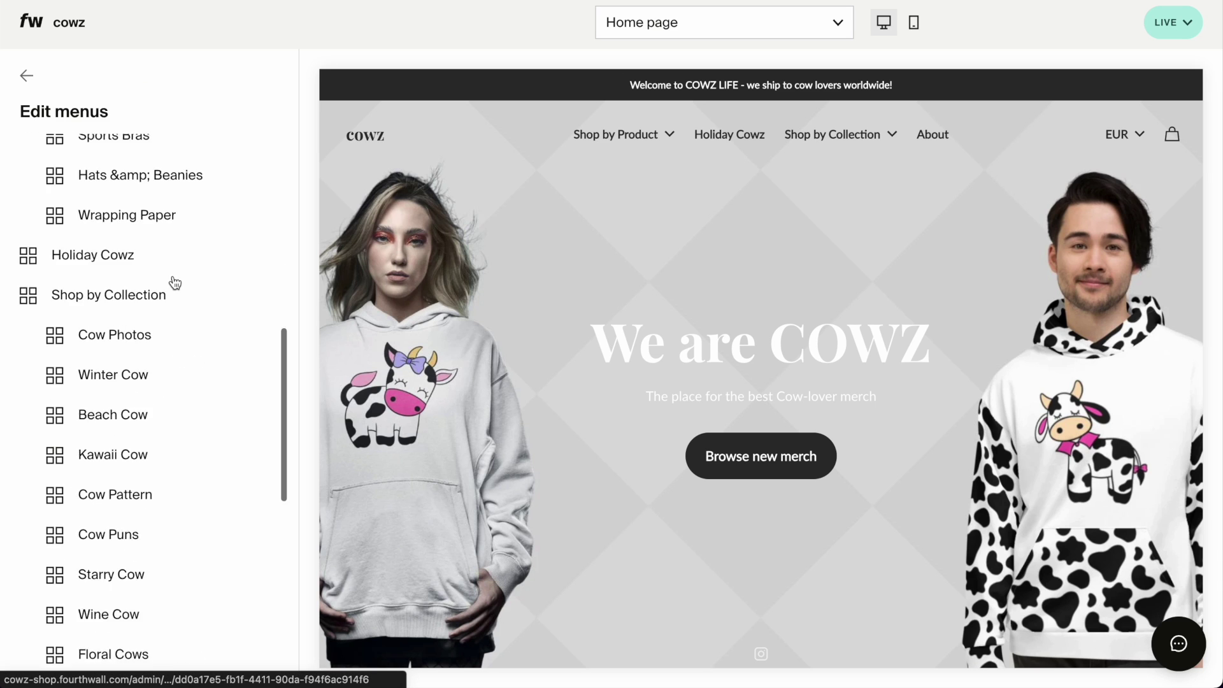
pyautogui.scroll(-3, 168, 306)
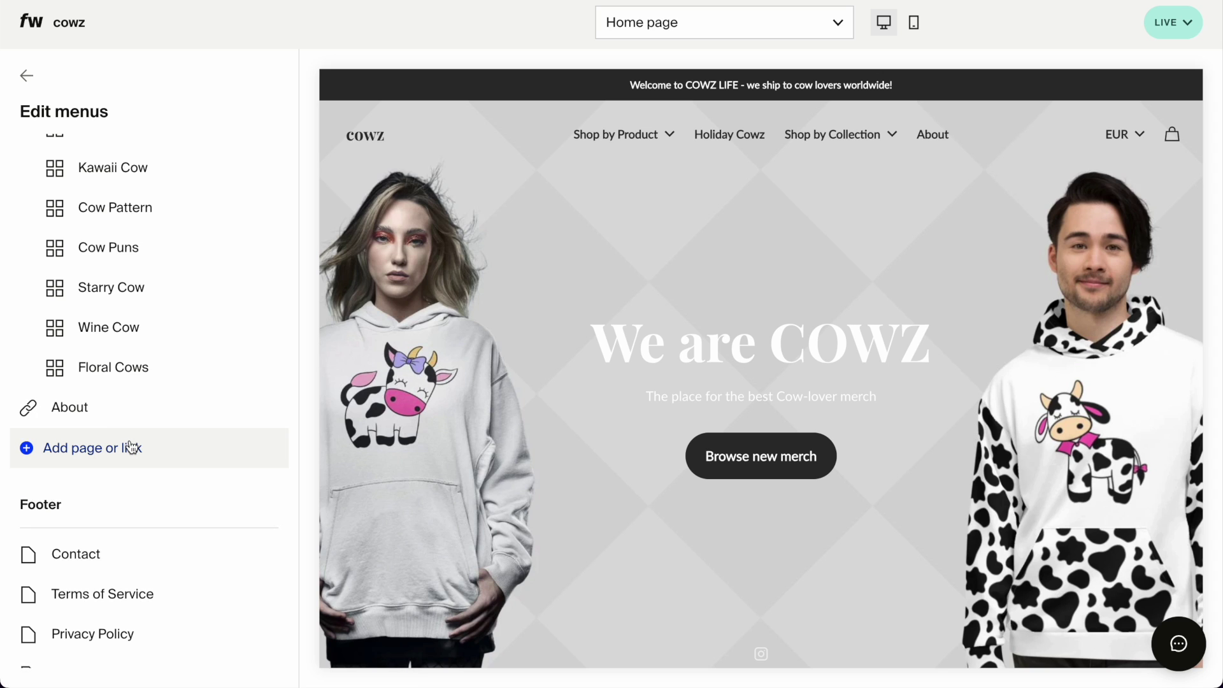
pyautogui.scroll(-3, 131, 448)
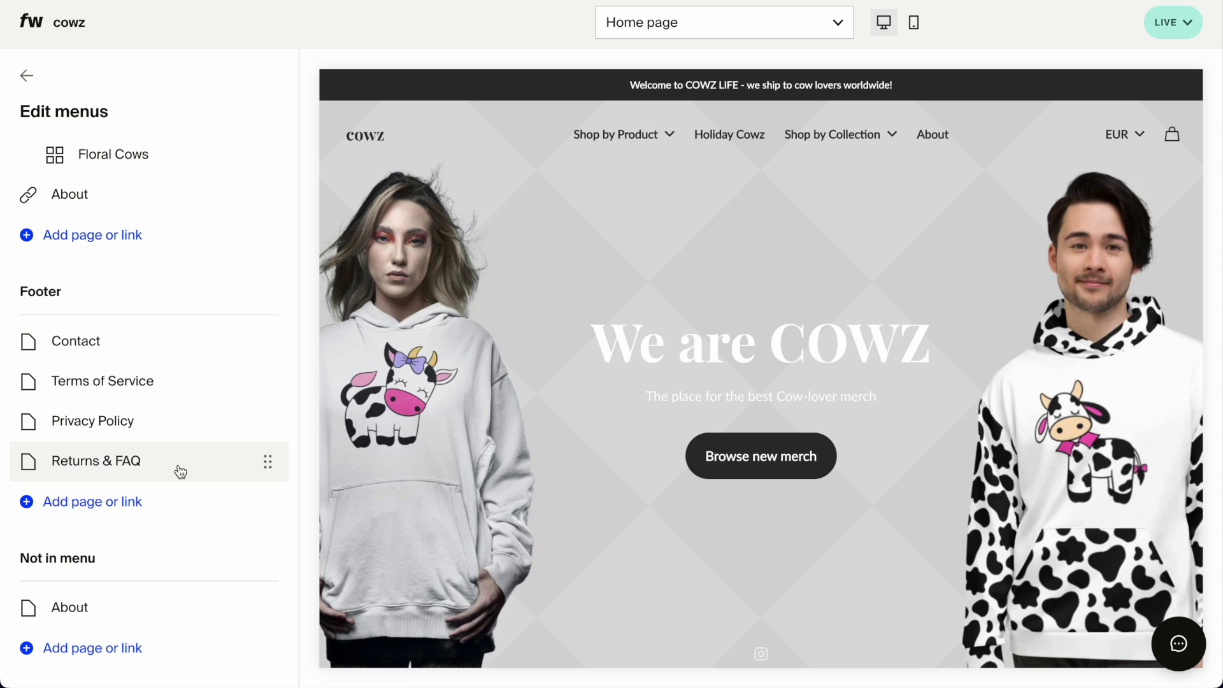
pyautogui.click(110, 648)
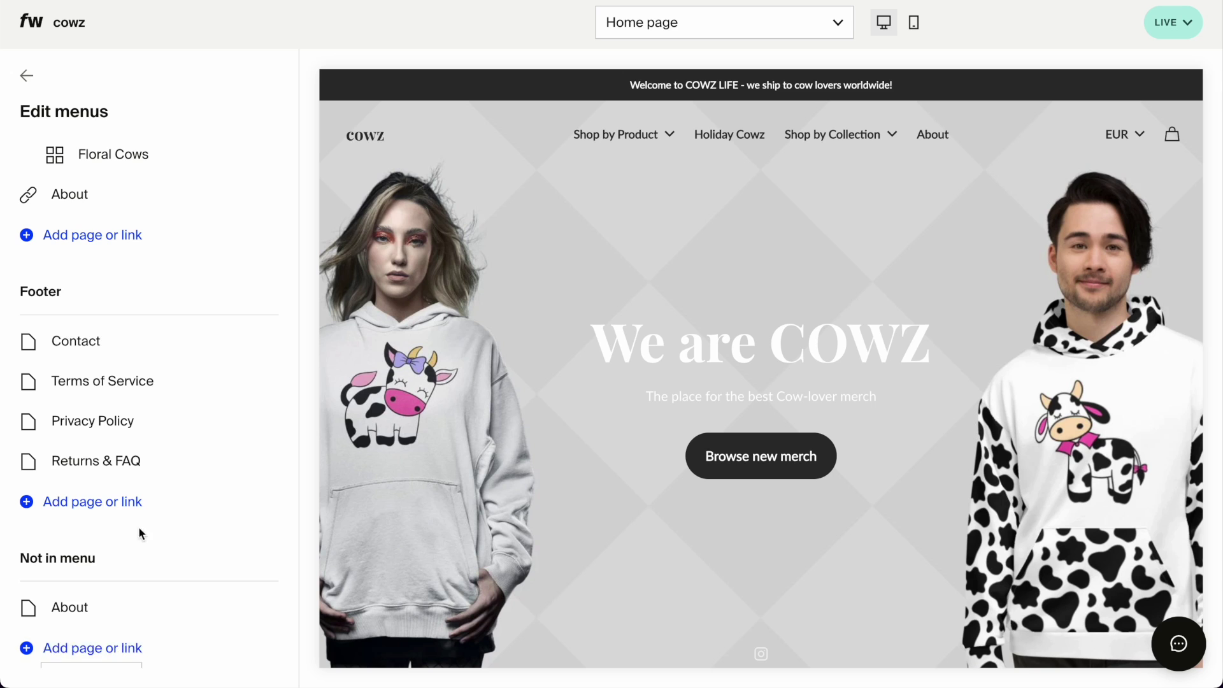
# - Create a new page titled 'Link'
pyautogui.click(73, 611)
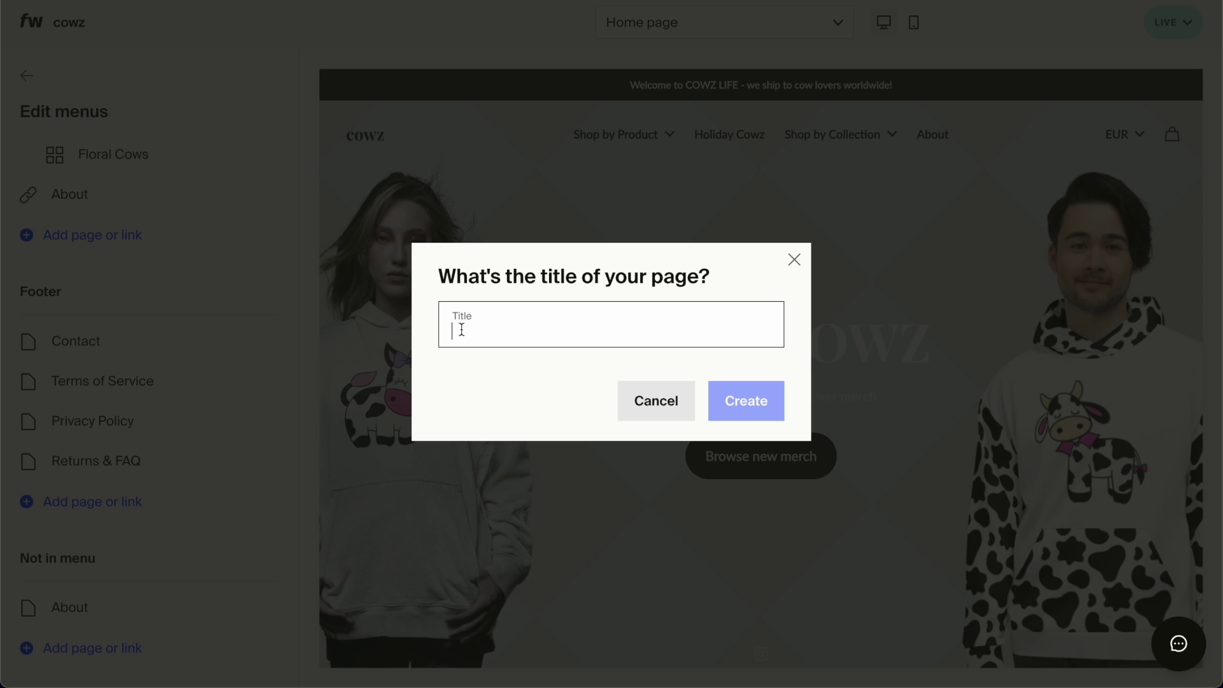
pyautogui.write('Links')
pyautogui.click(752, 413)
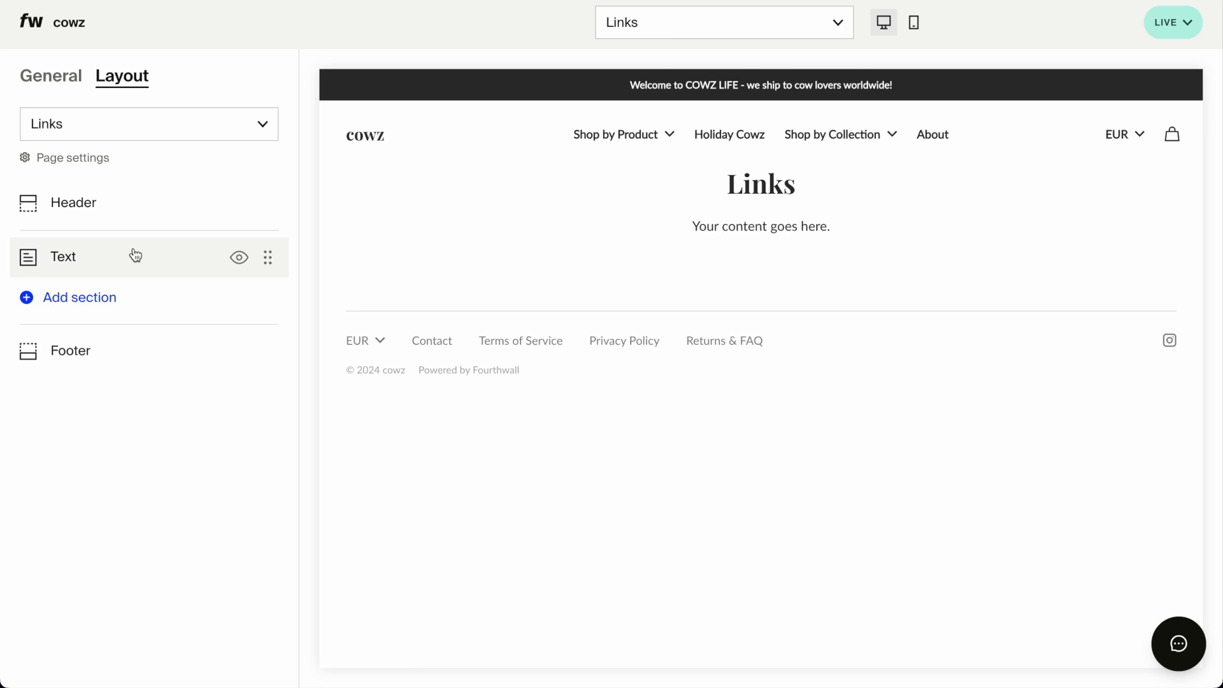
# - Add a Links list section to the new page and return to its section list
pyautogui.click(96, 297)
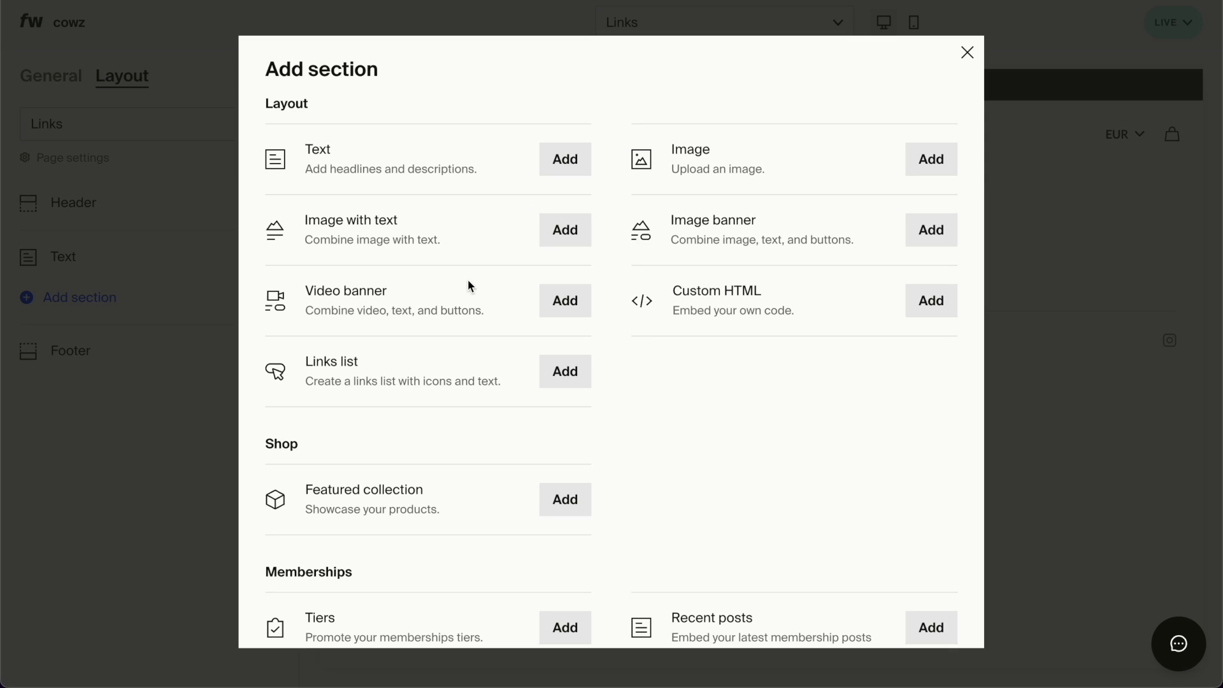
pyautogui.moveTo(296, 367); pyautogui.dragTo(368, 362)
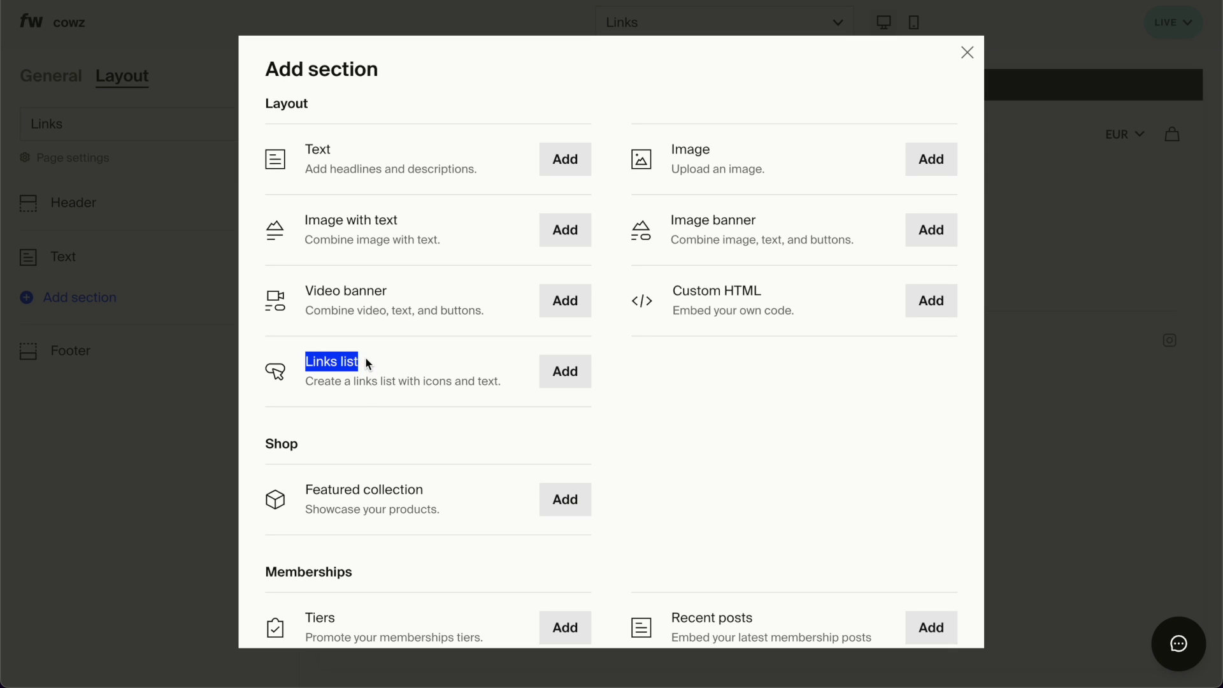
pyautogui.click(575, 383)
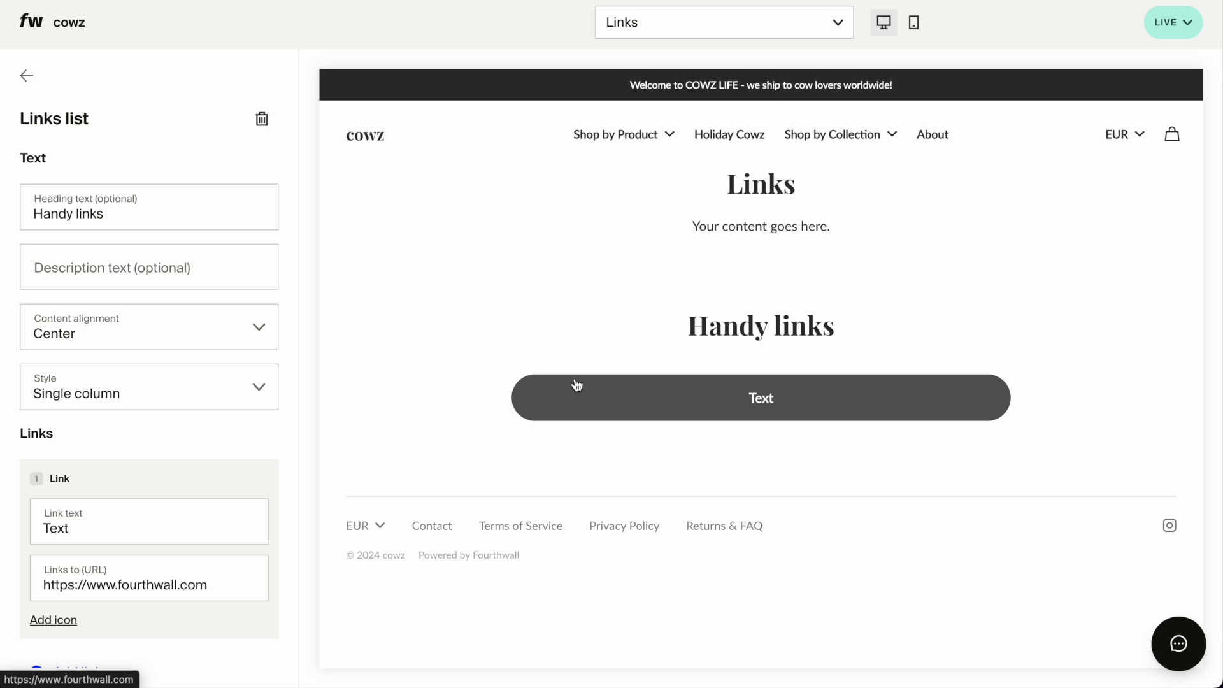
pyautogui.click(26, 75)
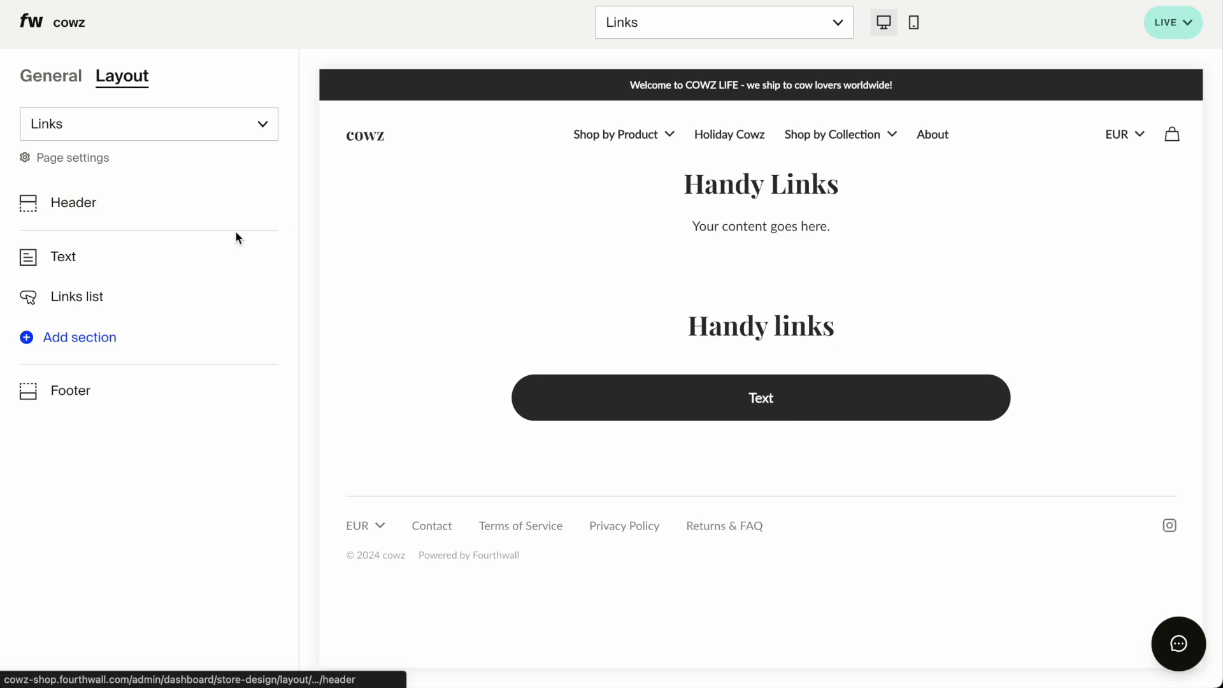
# - Hide the Text section and change the links list heading to 'Welcome to COWZ'
pyautogui.moveTo(265, 257)
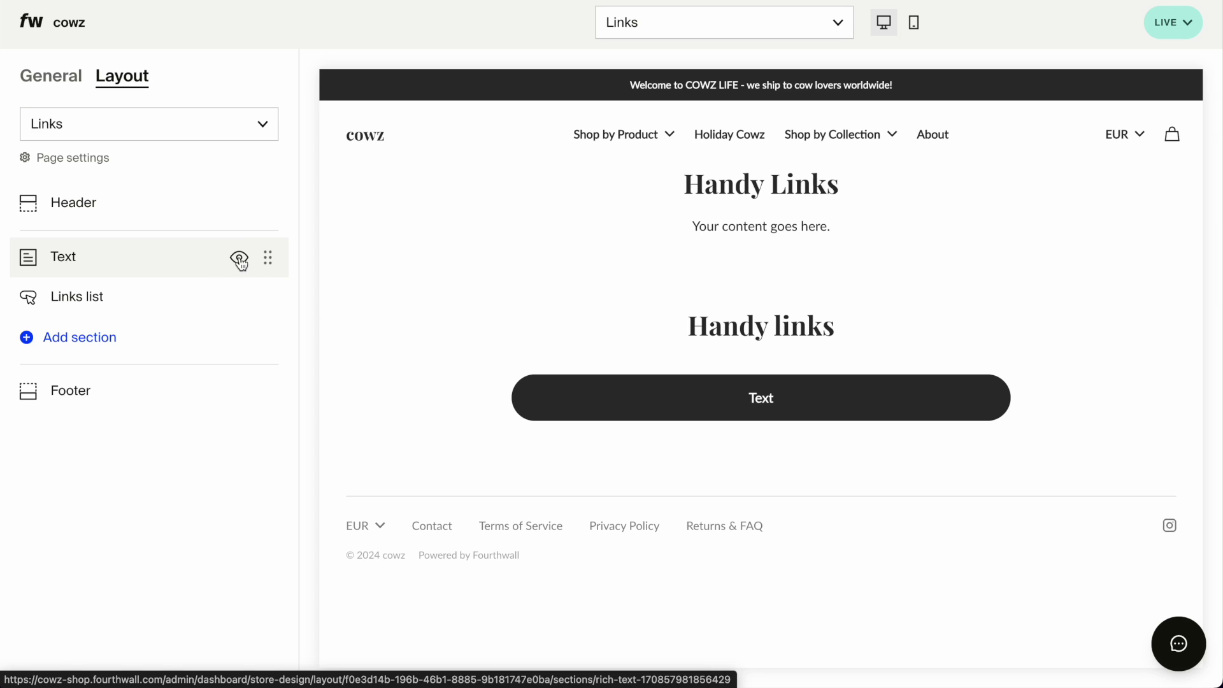
pyautogui.click(239, 258)
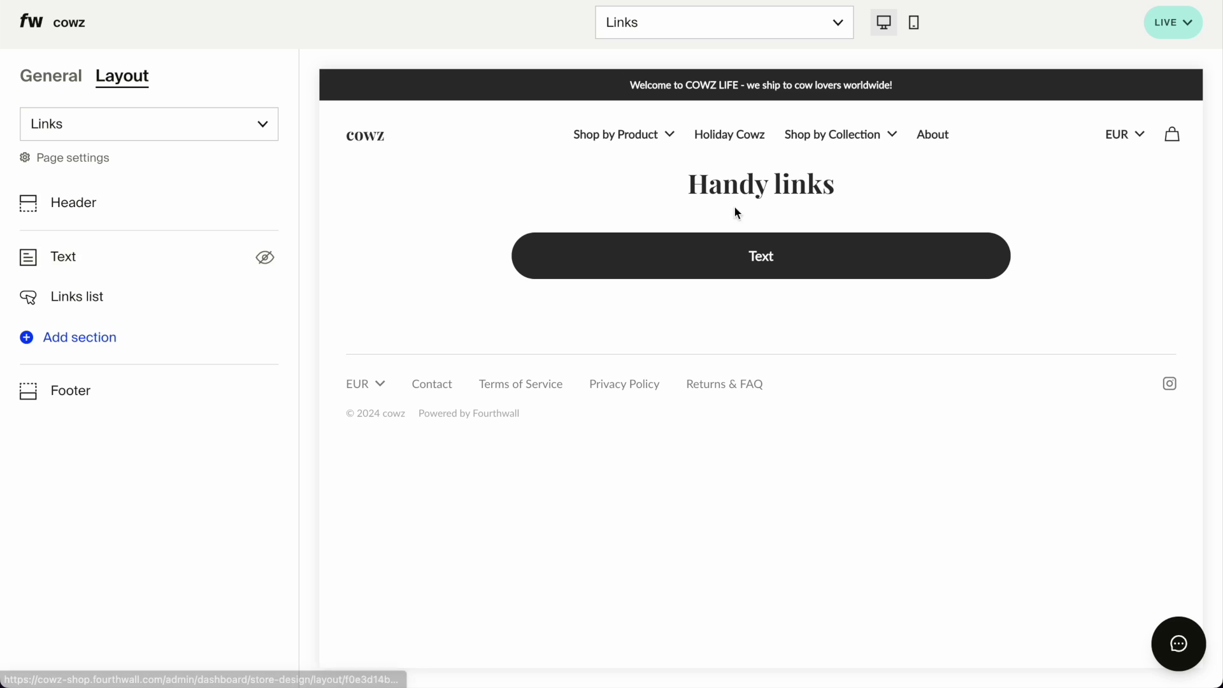
pyautogui.click(112, 298)
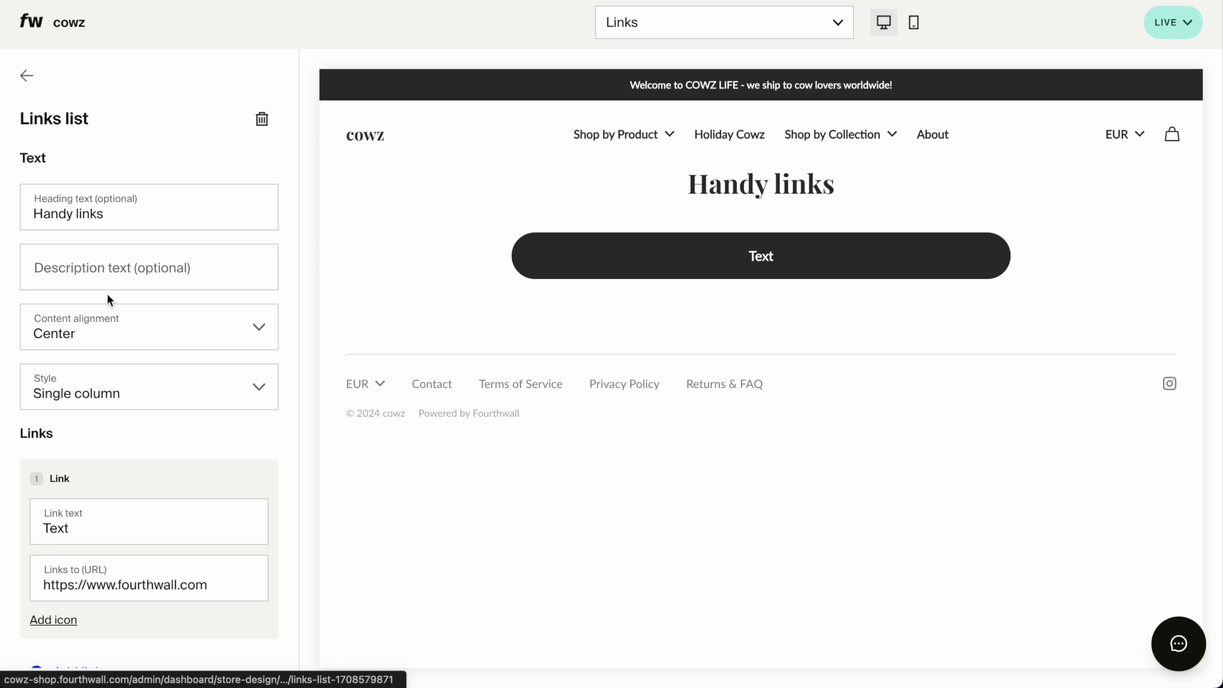
pyautogui.tripleClick(90, 215)
pyautogui.write('Welcome')
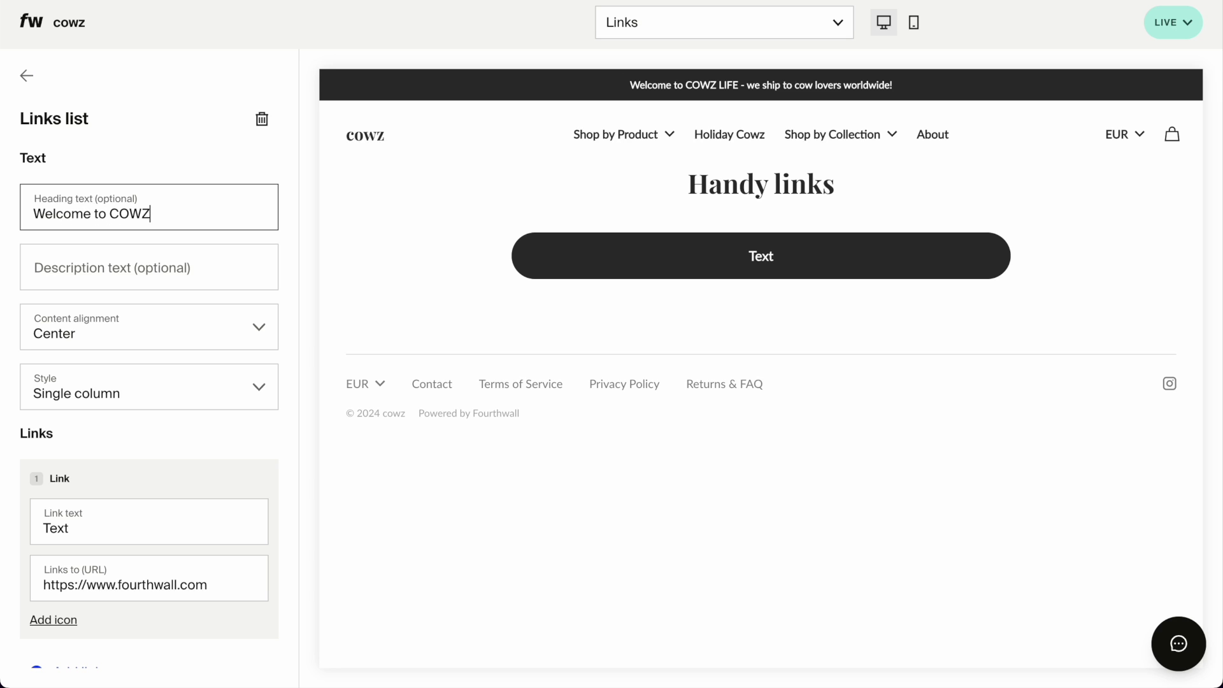
pyautogui.write(' to COWZ')
pyautogui.press('Tab')
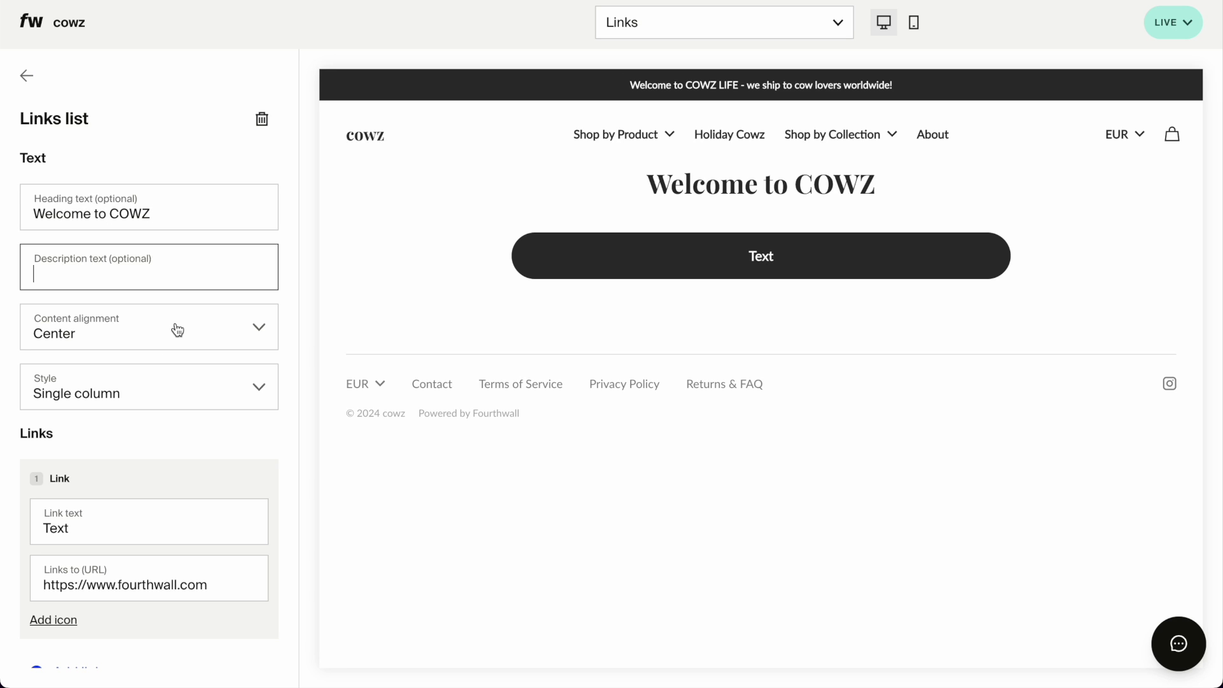
# - Set the links list layout to a single column
pyautogui.scroll(-1, 182, 319)
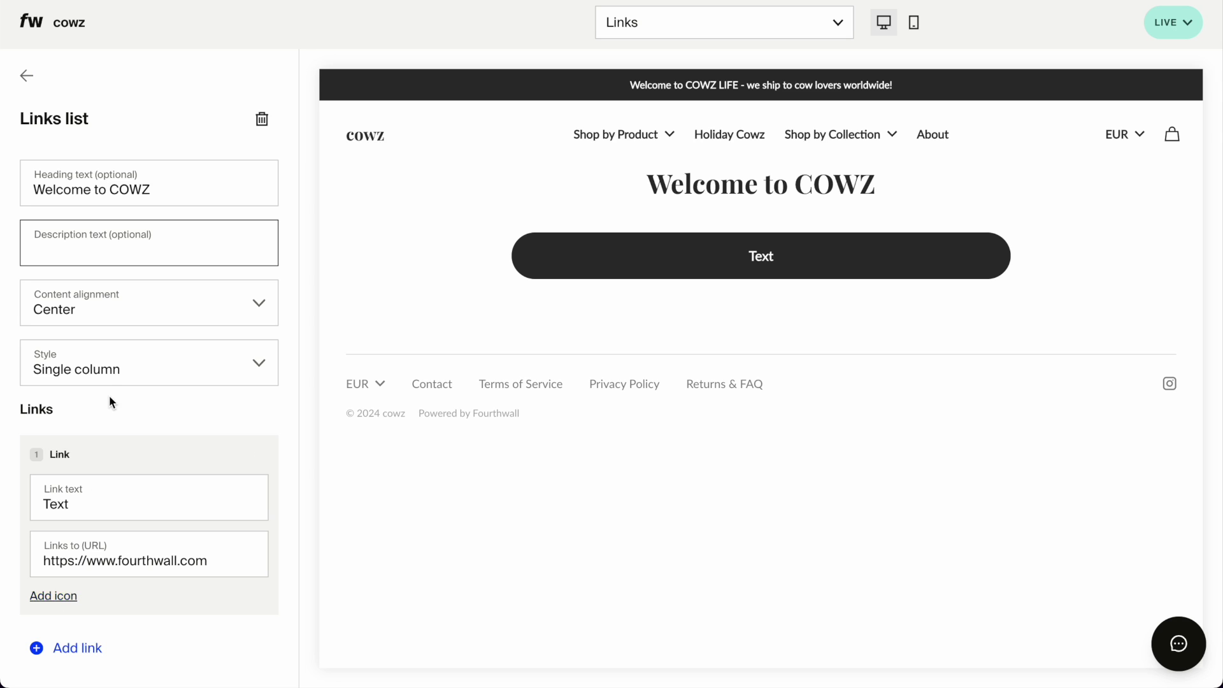
pyautogui.click(108, 372)
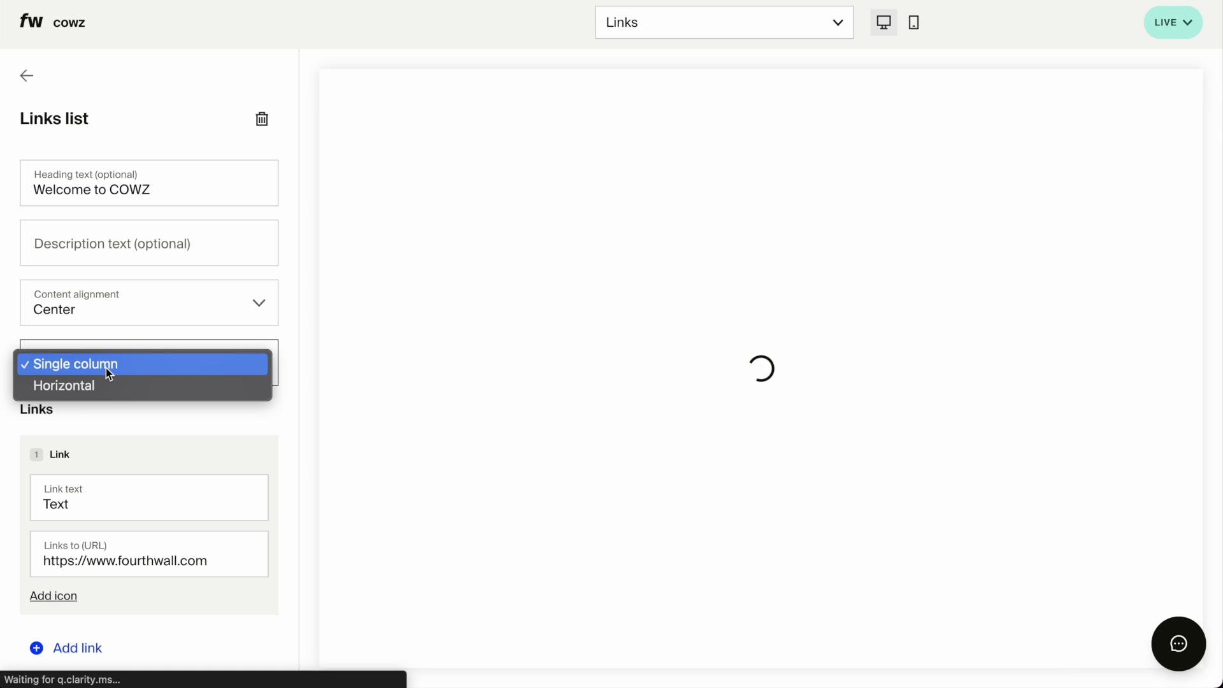
pyautogui.click(106, 426)
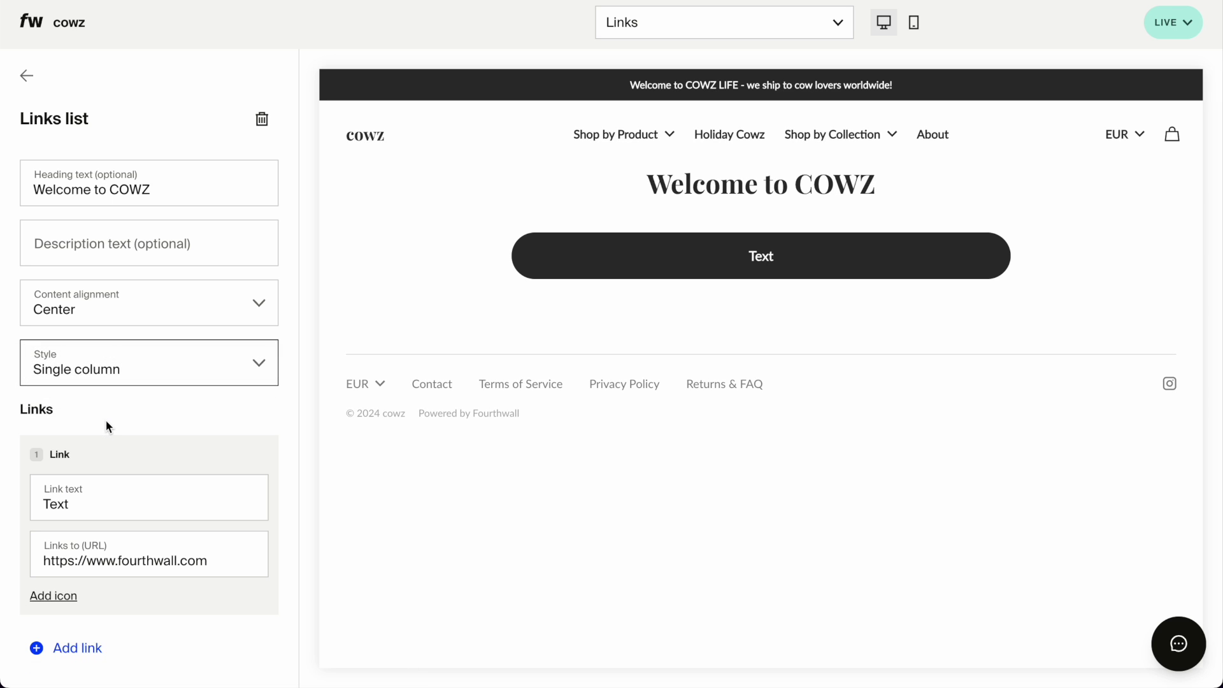
# - Add four more link entries so the list holds five Text buttons
pyautogui.click(91, 648)
pyautogui.scroll(-3, 147, 454)
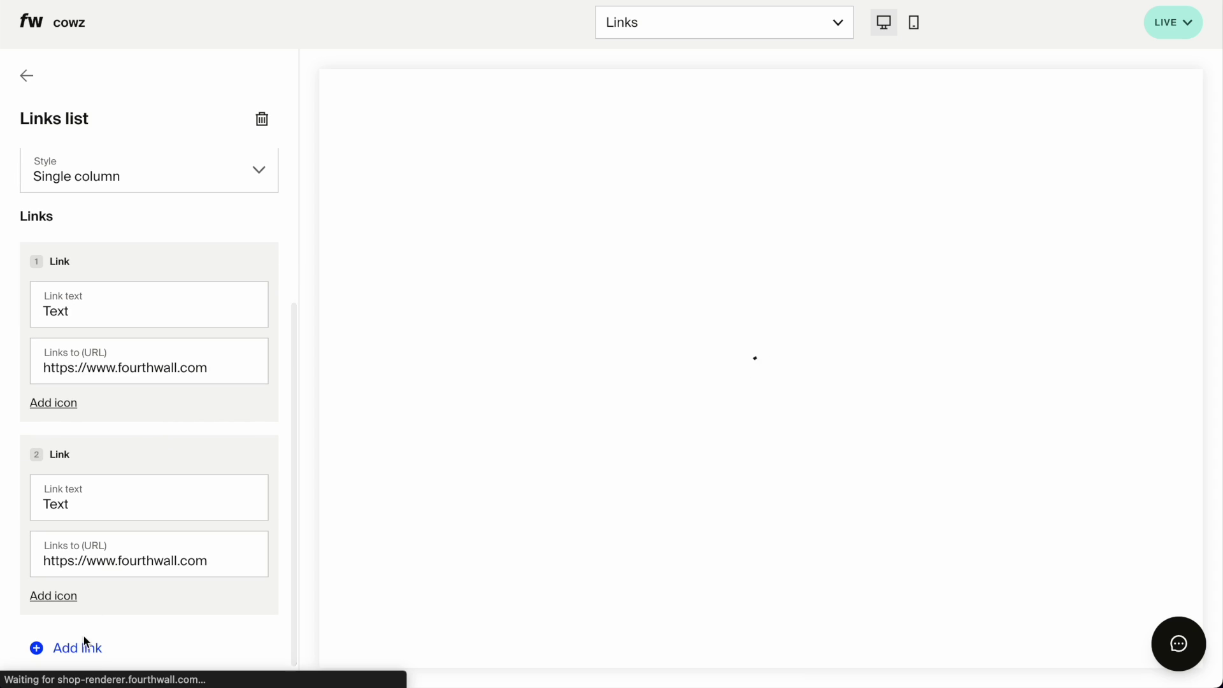
pyautogui.click(78, 648)
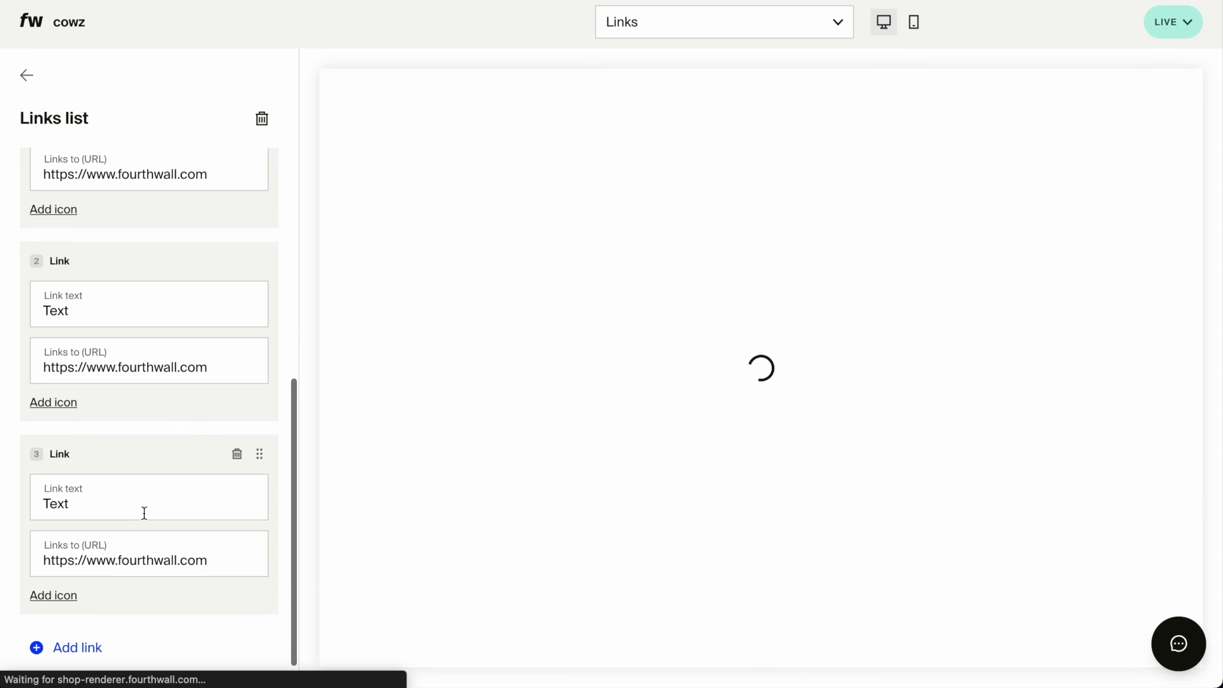
pyautogui.click(81, 648)
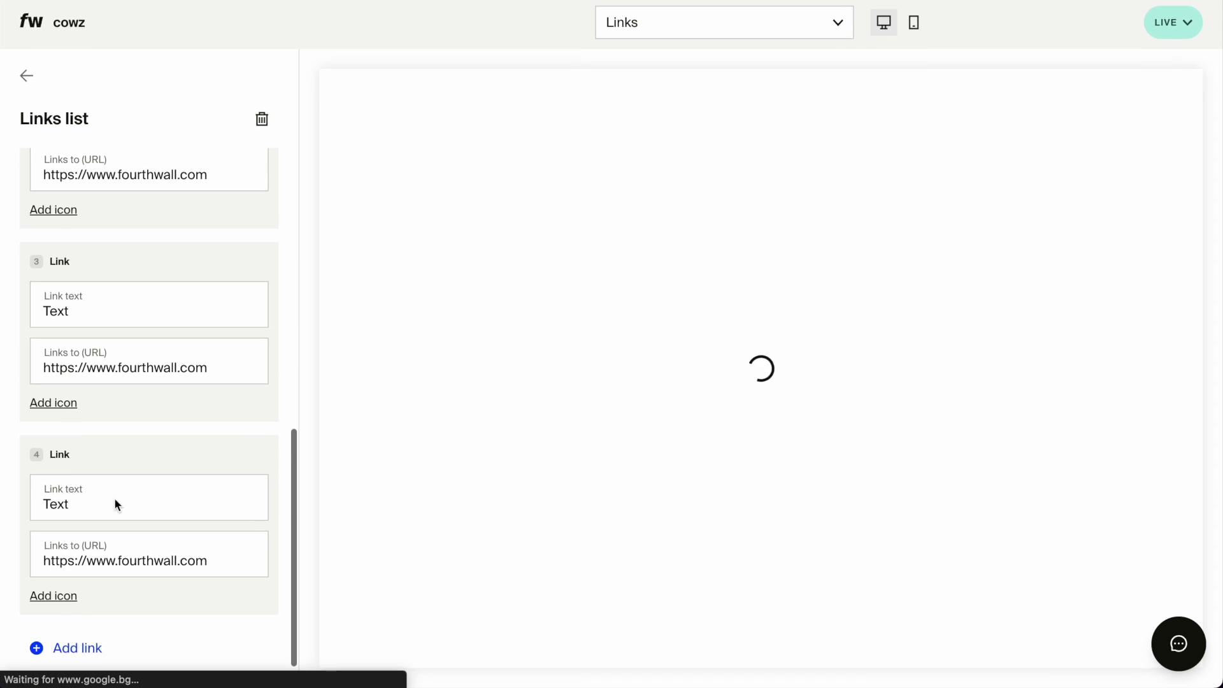
pyautogui.click(84, 649)
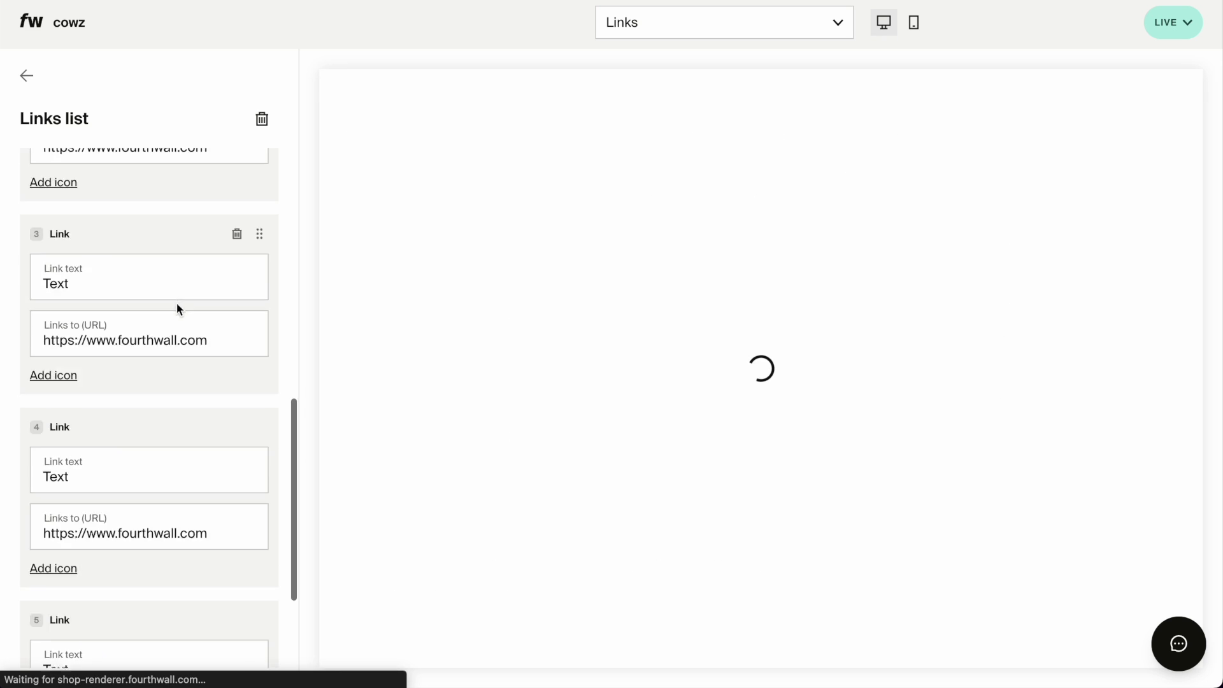
pyautogui.scroll(10, 177, 306)
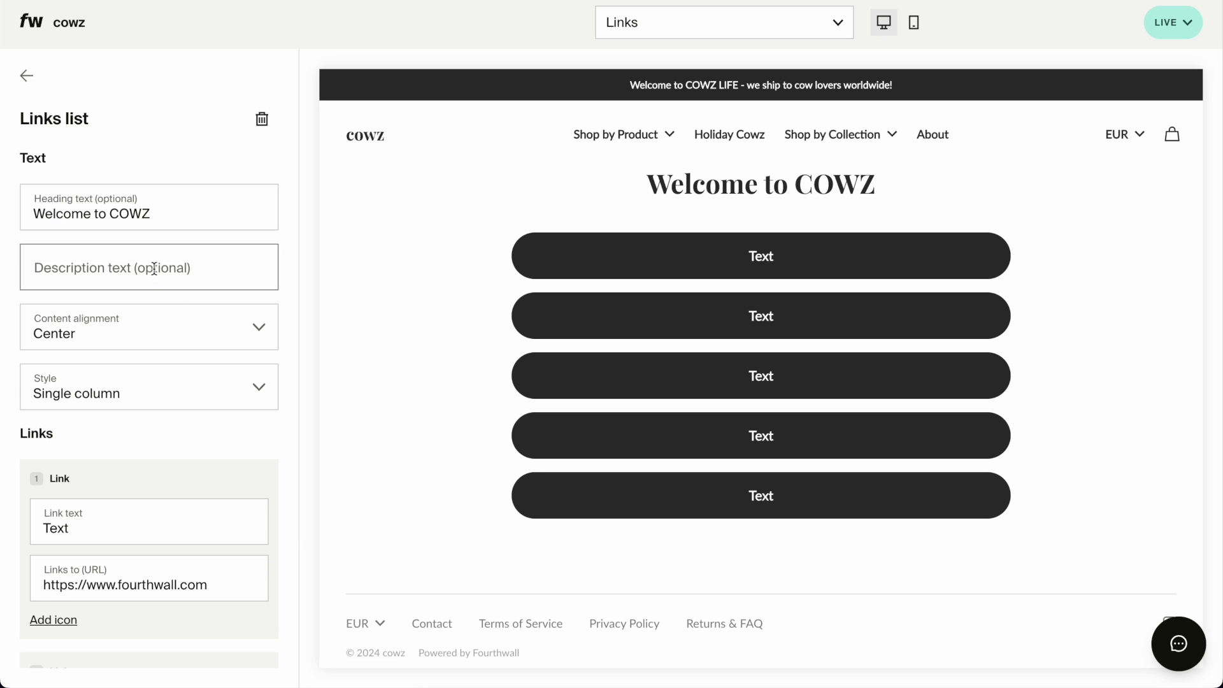
pyautogui.click(135, 386)
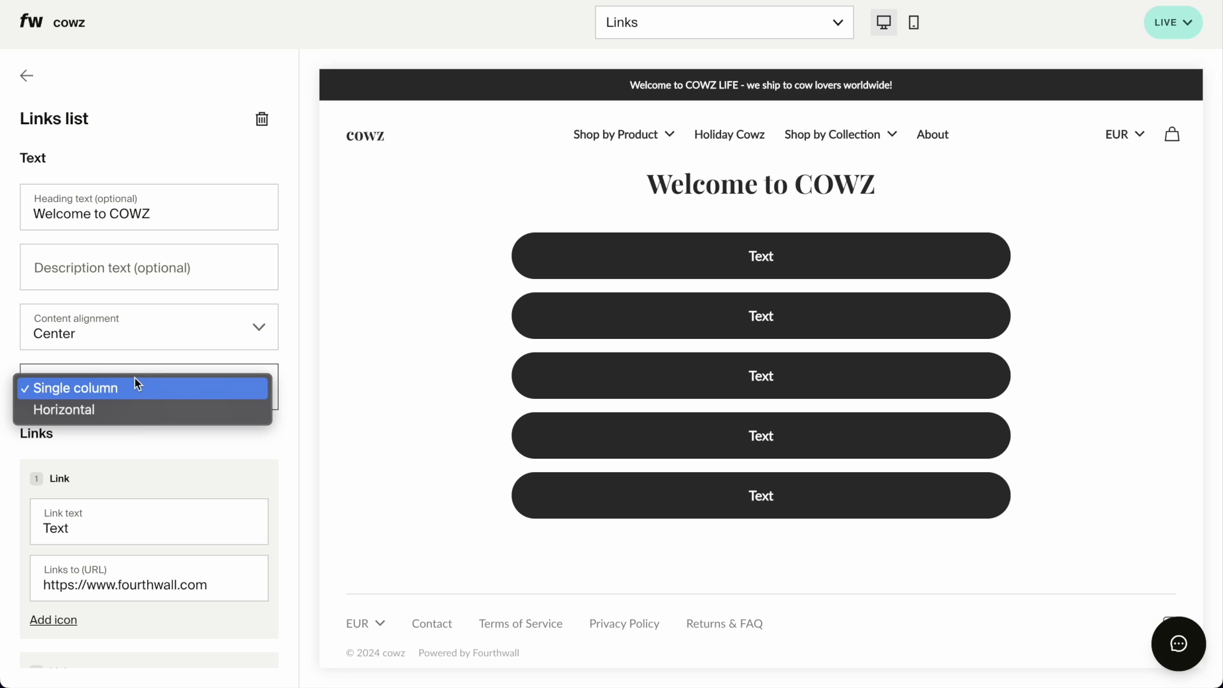
pyautogui.click(131, 414)
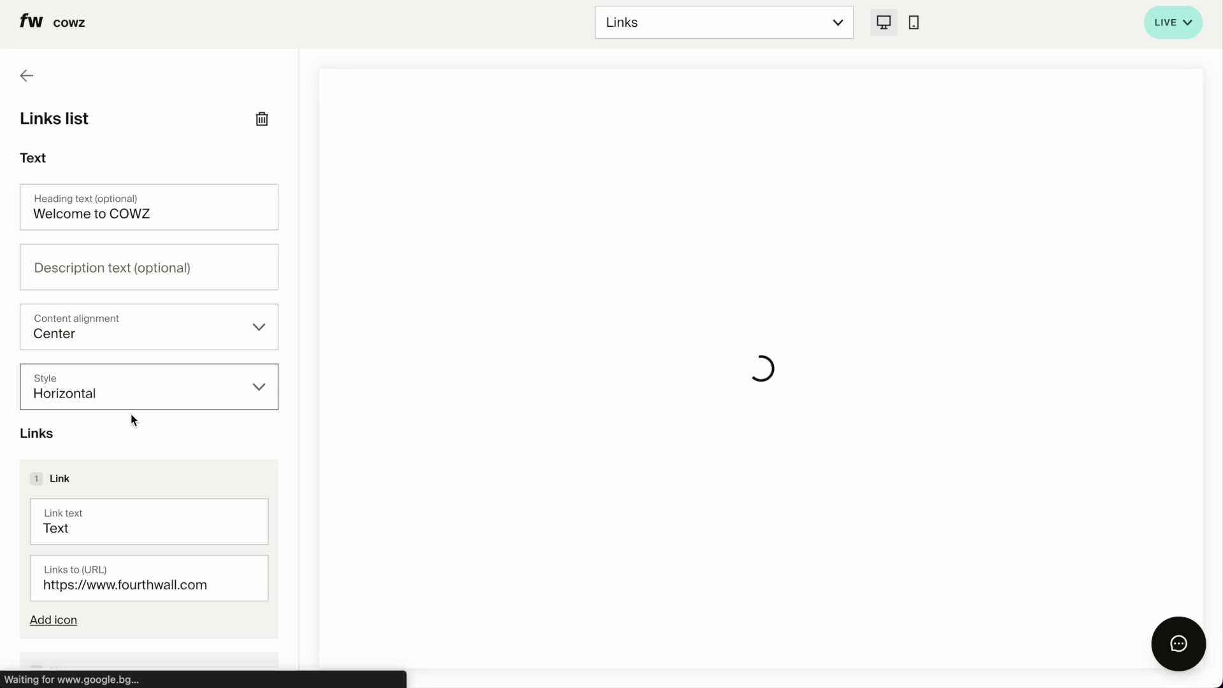
pyautogui.click(115, 391)
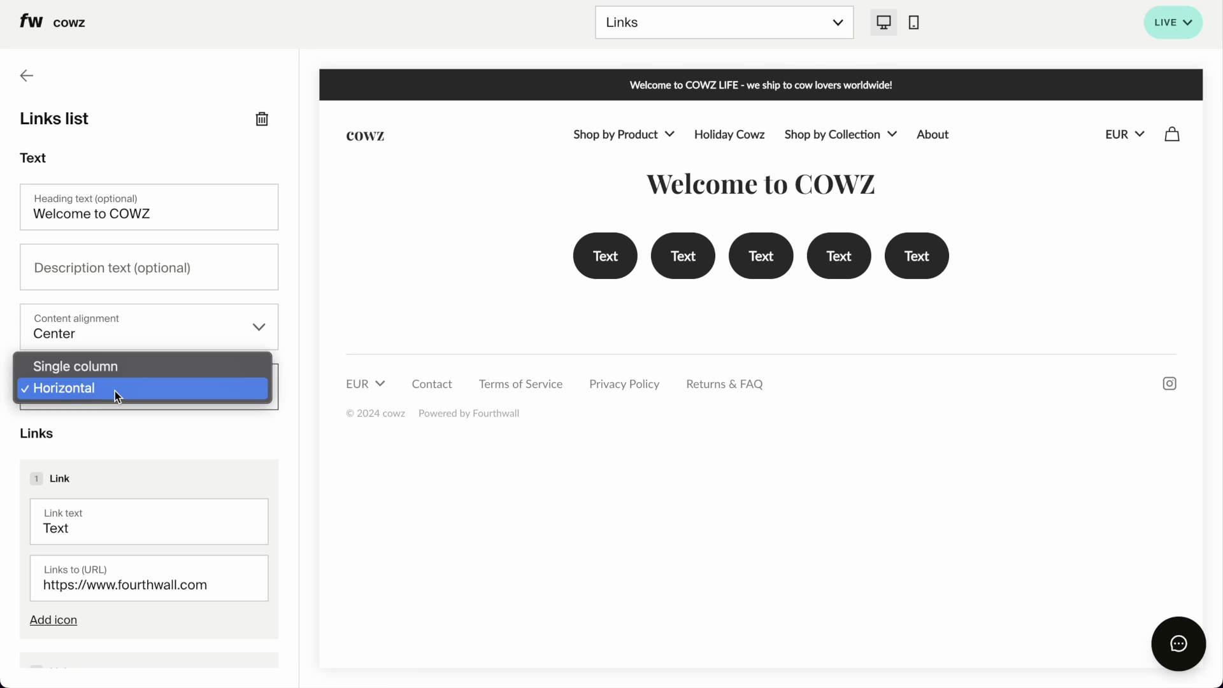
pyautogui.click(109, 367)
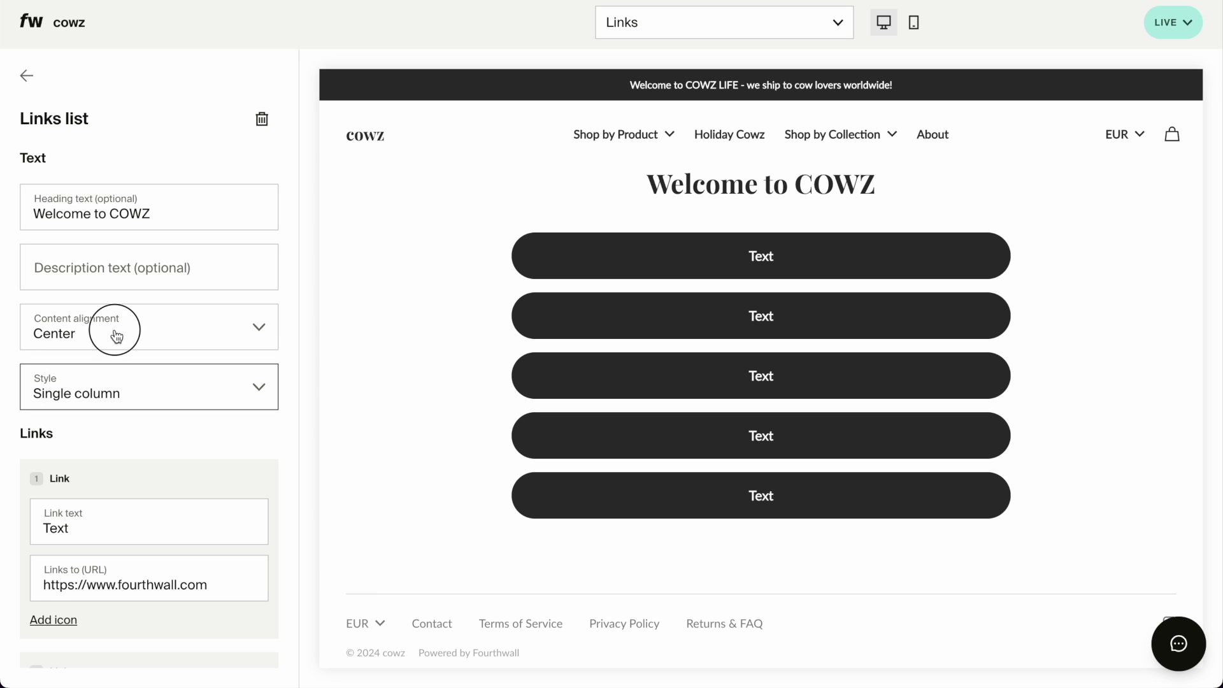
pyautogui.click(115, 330)
pyautogui.click(108, 308)
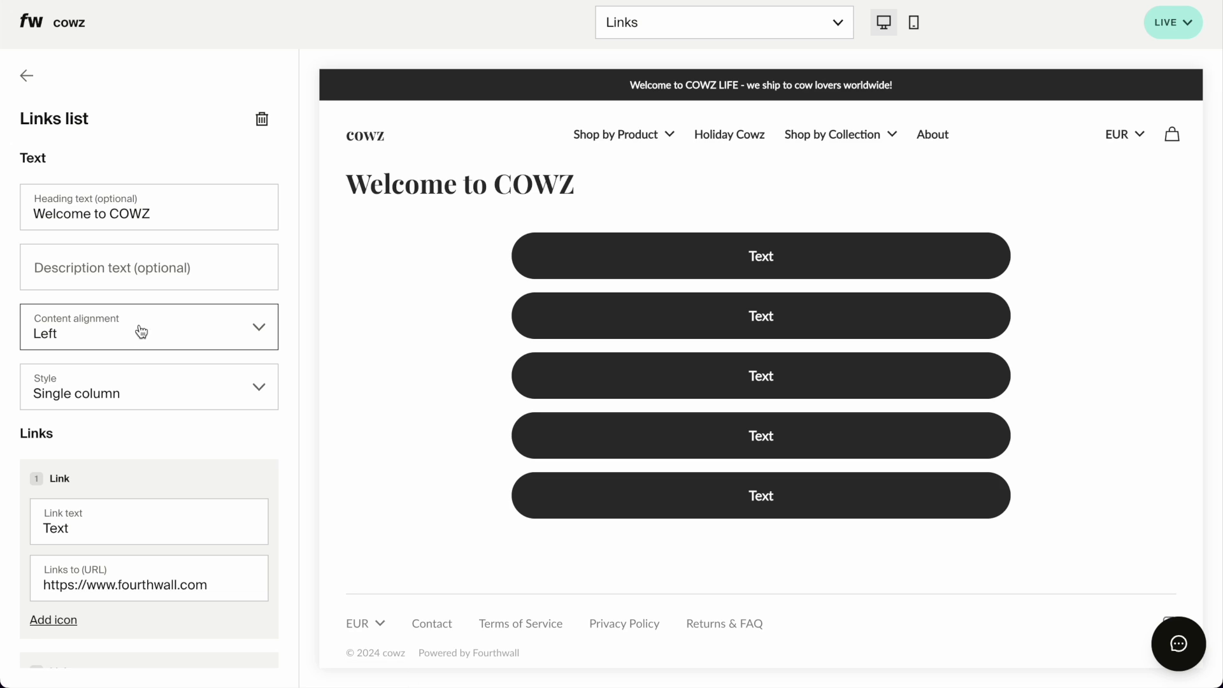
pyautogui.click(110, 344)
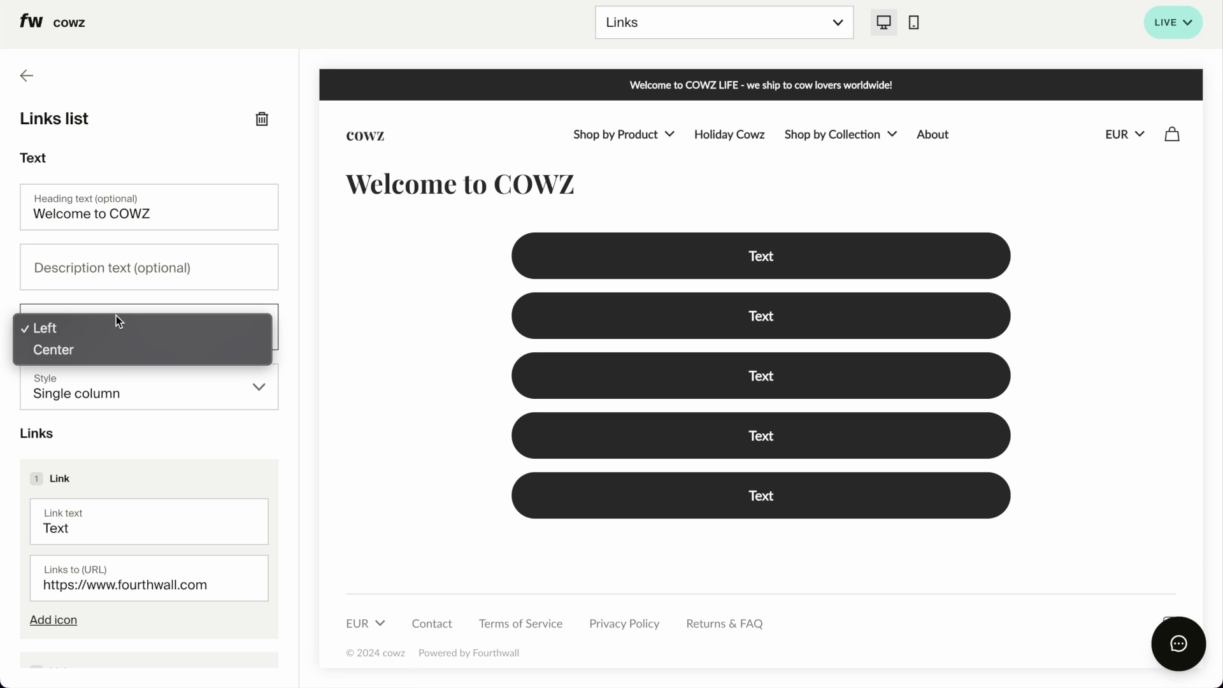
pyautogui.click(109, 354)
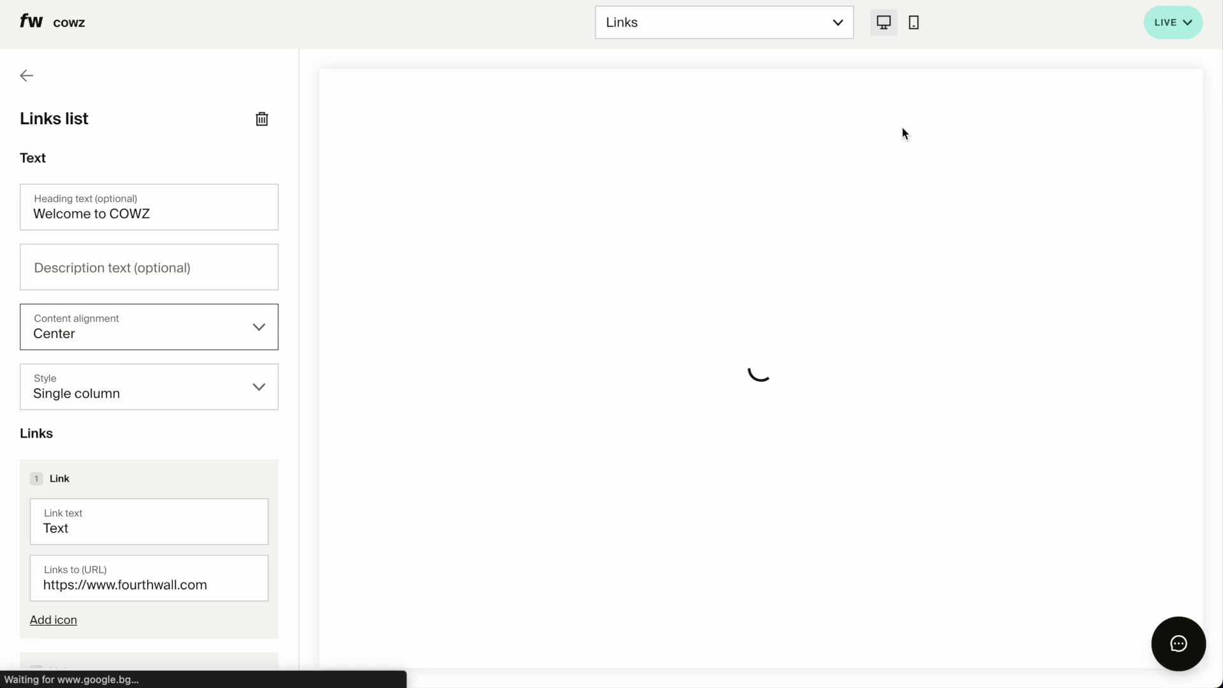
pyautogui.click(913, 22)
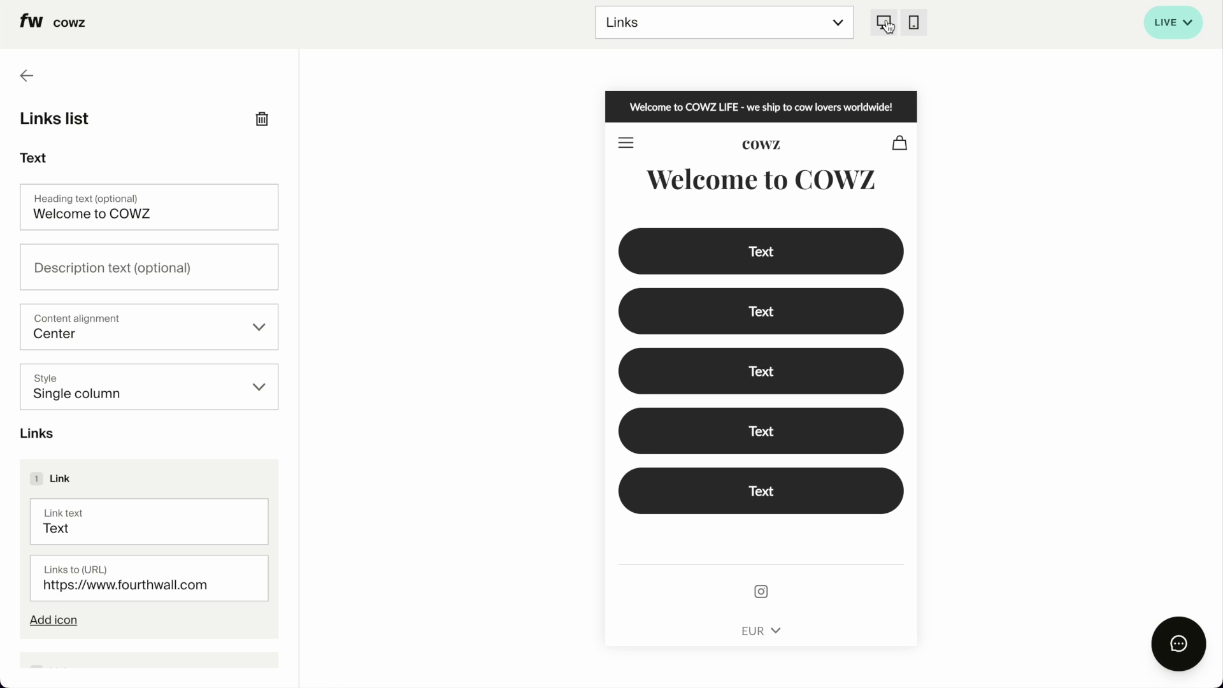
pyautogui.click(884, 23)
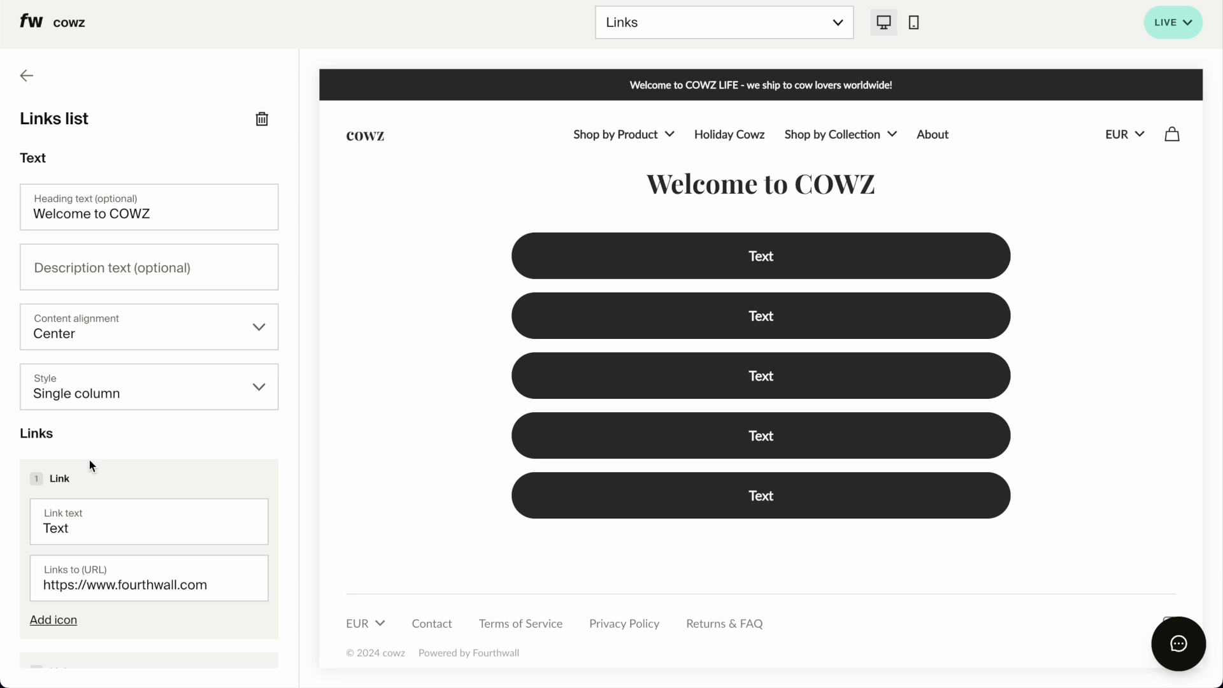
pyautogui.scroll(-5, 178, 461)
pyautogui.scroll(5, 177, 462)
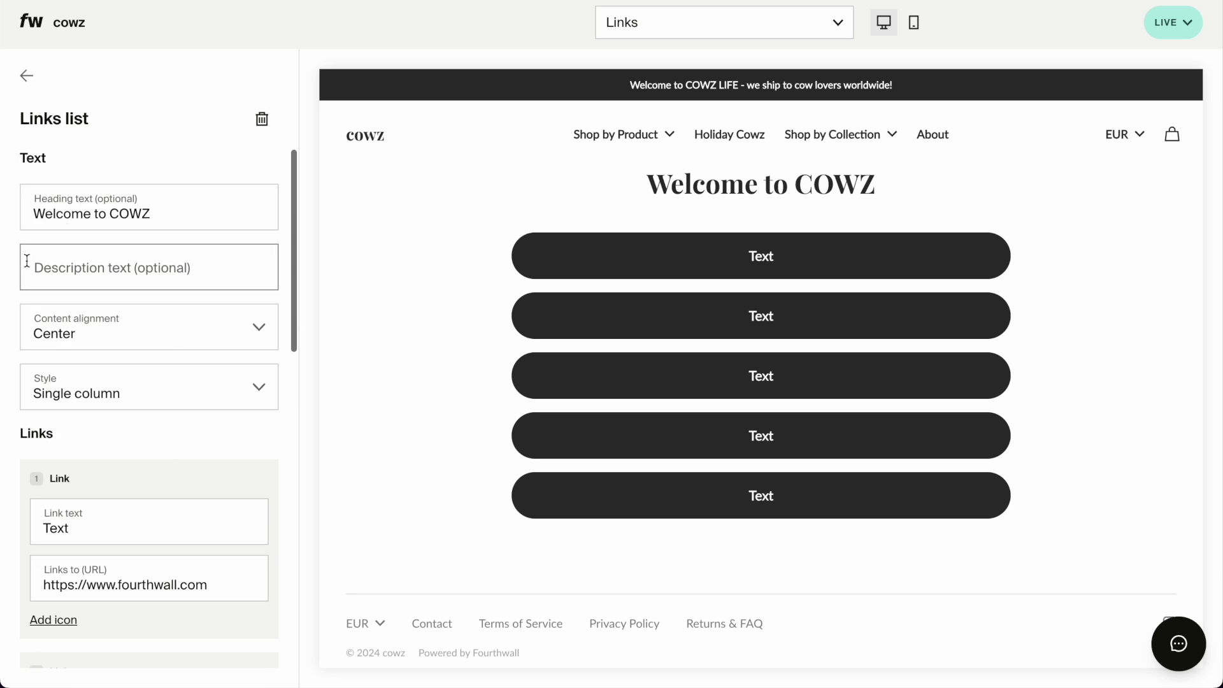
# - Add an Image section to the Links page
pyautogui.click(26, 75)
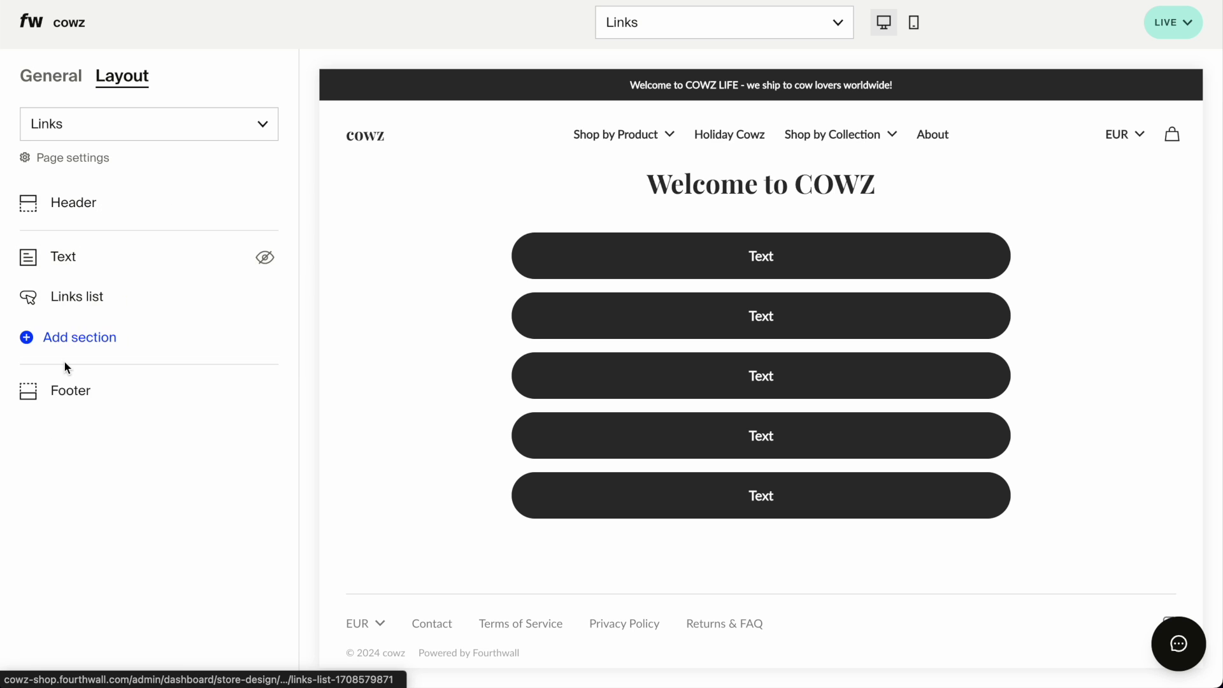
pyautogui.click(67, 340)
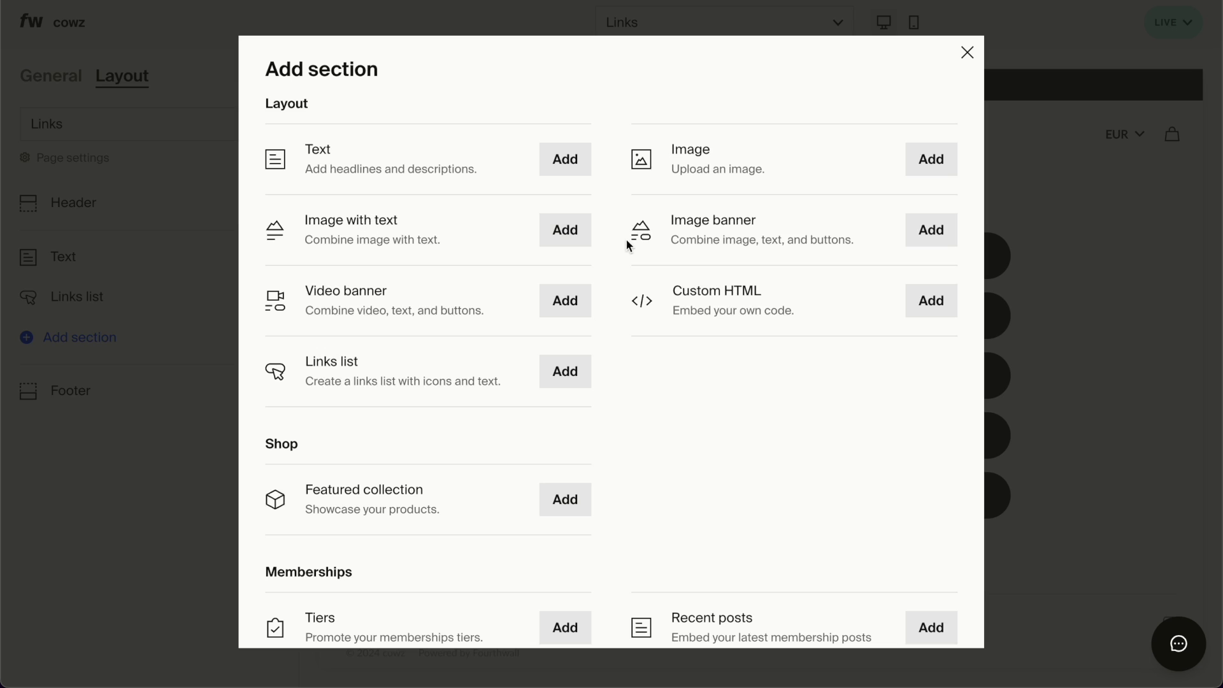
pyautogui.click(938, 164)
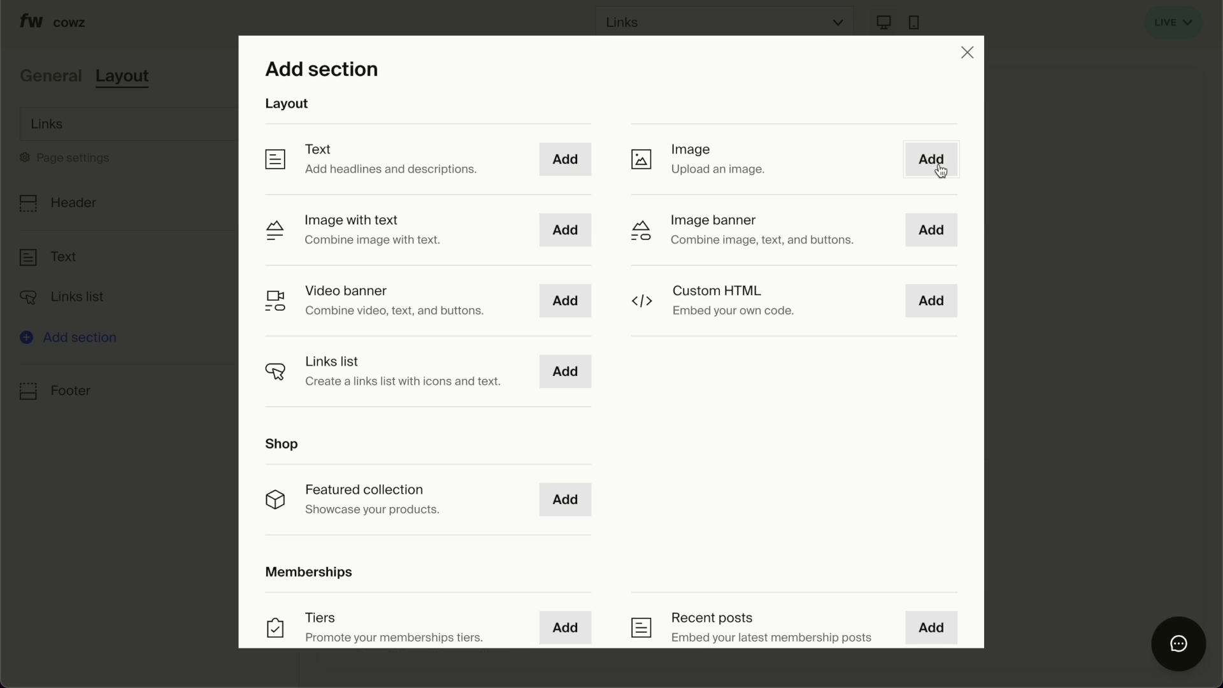
# - Swap the placeholder for kawaii cow (9).jpg from the COWZ folder, then remove it again
pyautogui.moveTo(117, 242)
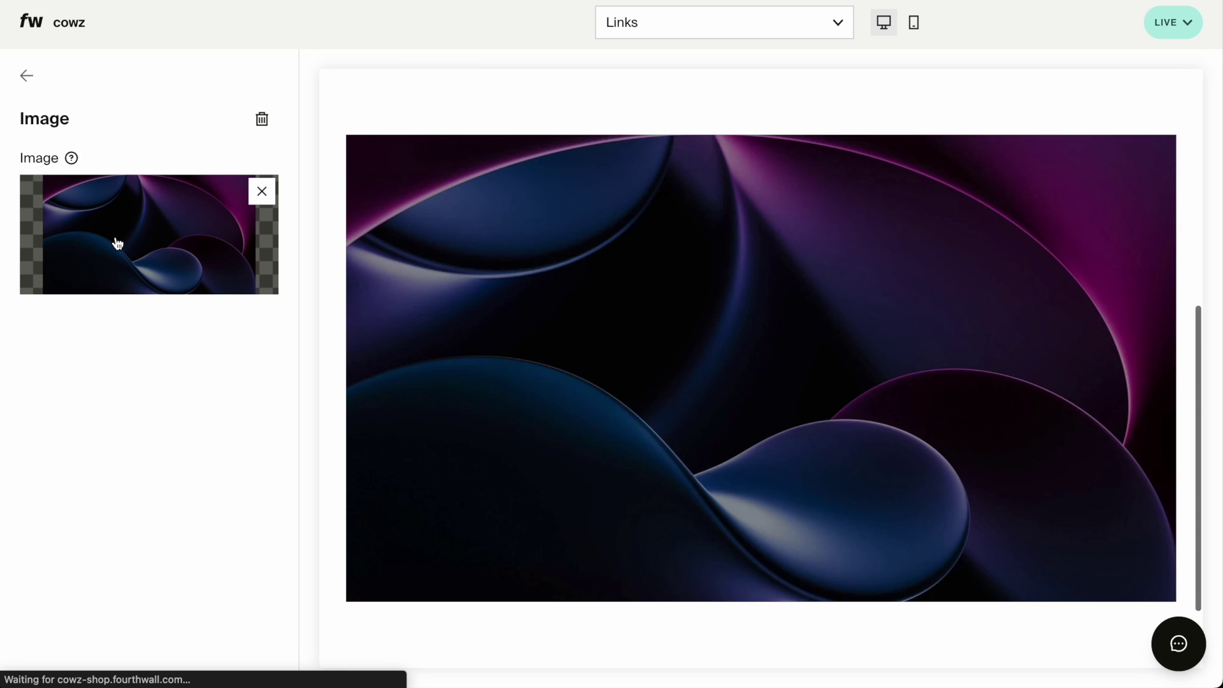
pyautogui.click(262, 191)
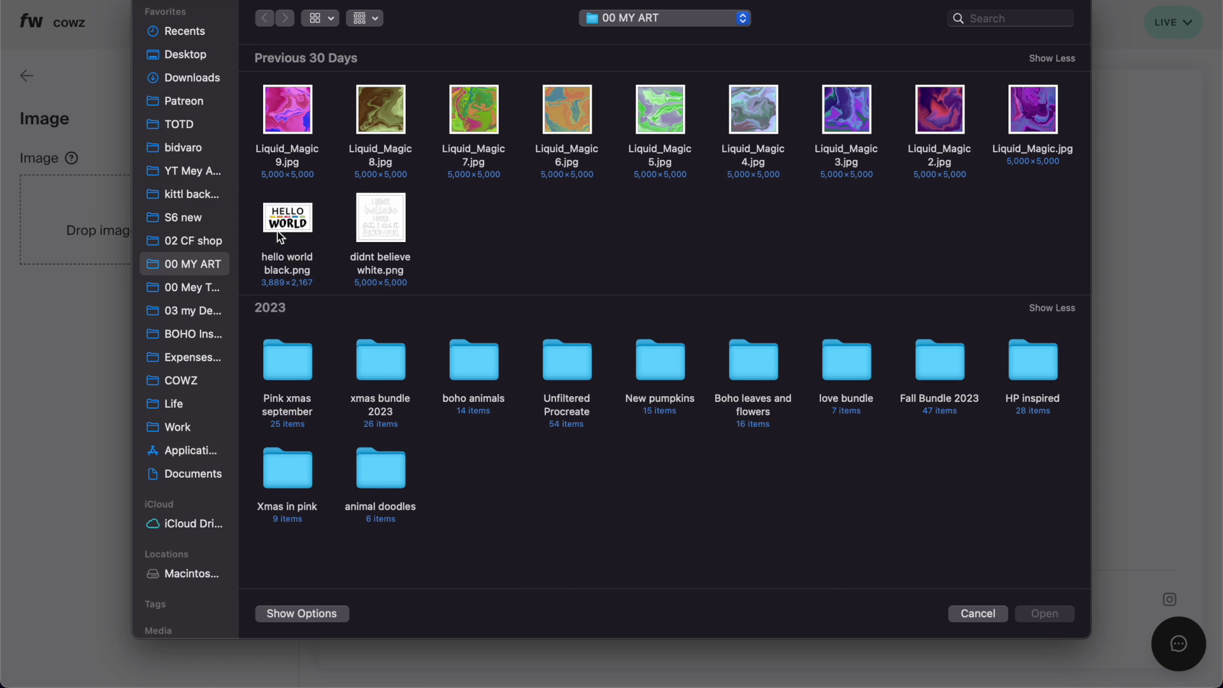
pyautogui.click(191, 384)
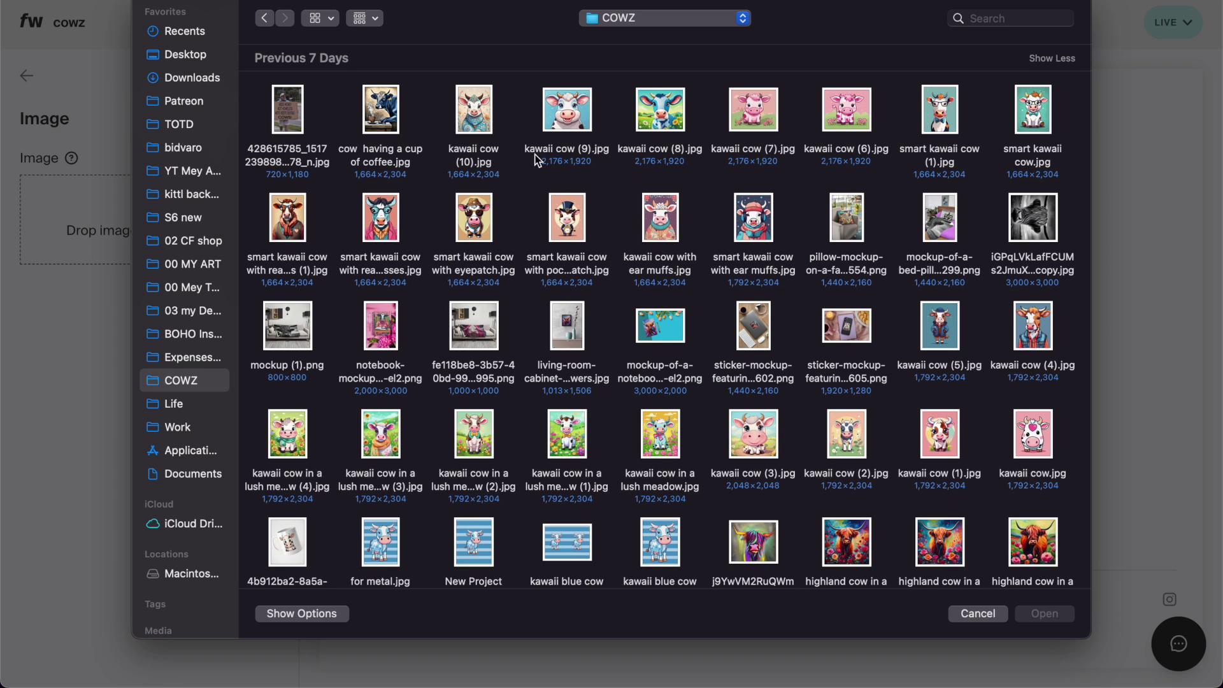
pyautogui.scroll(-2, 614, 193)
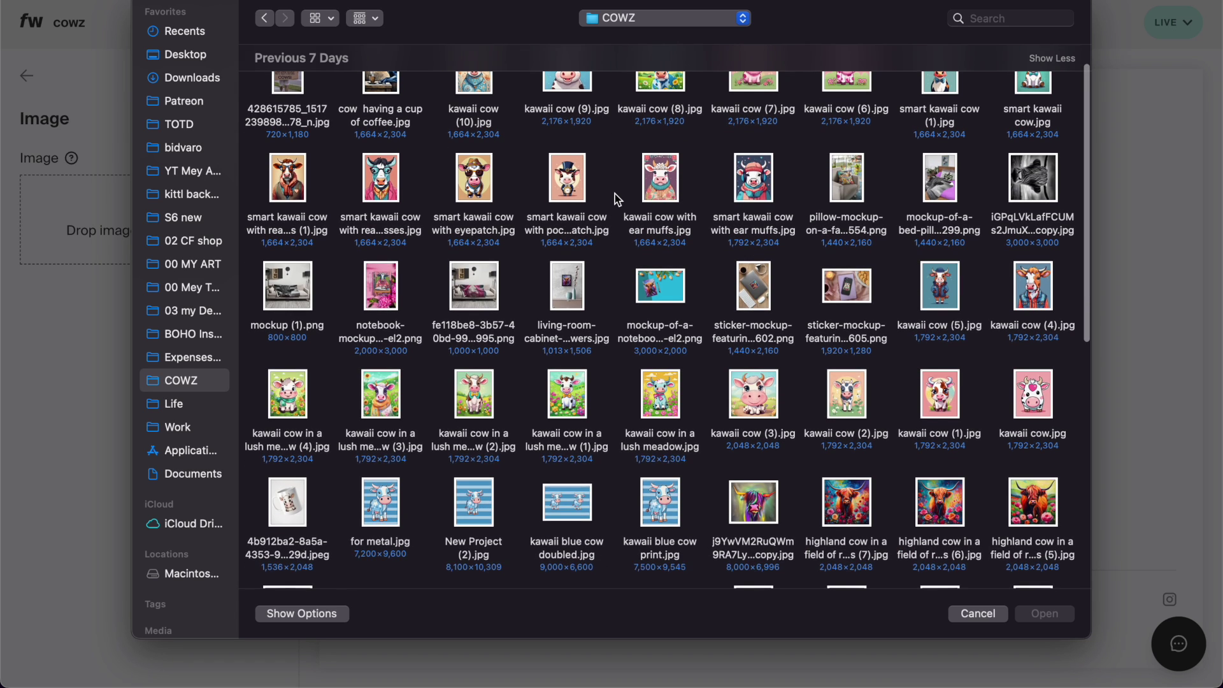
pyautogui.scroll(2, 614, 193)
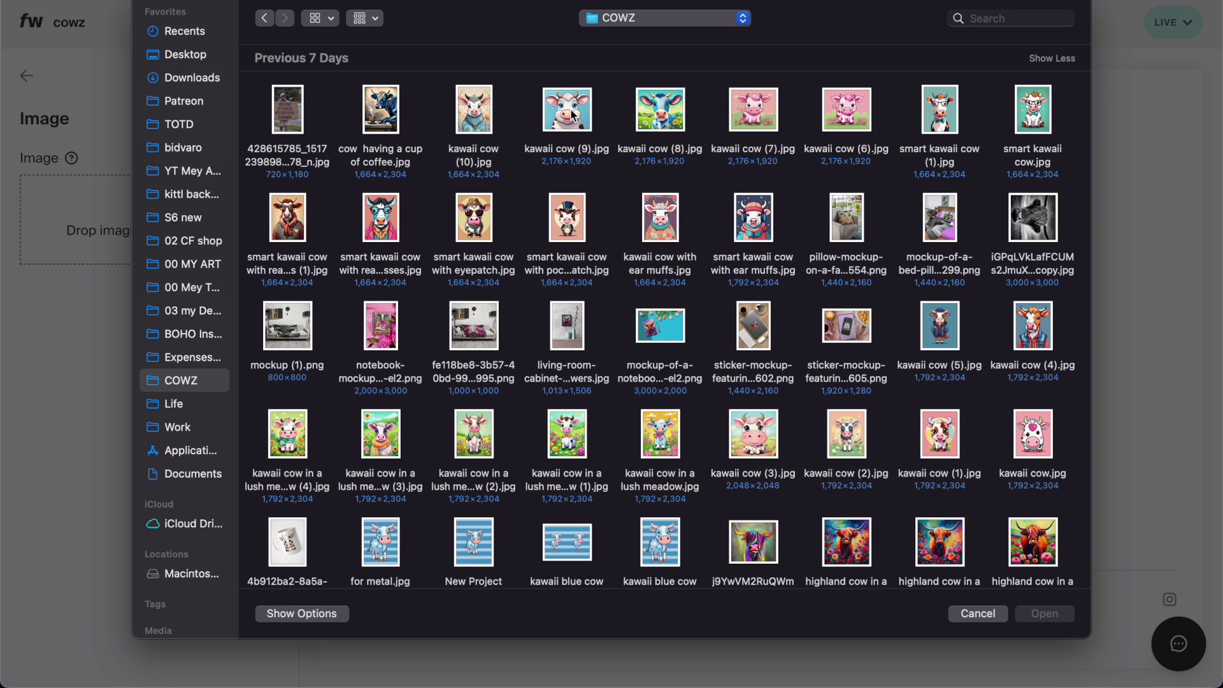
pyautogui.click(574, 114)
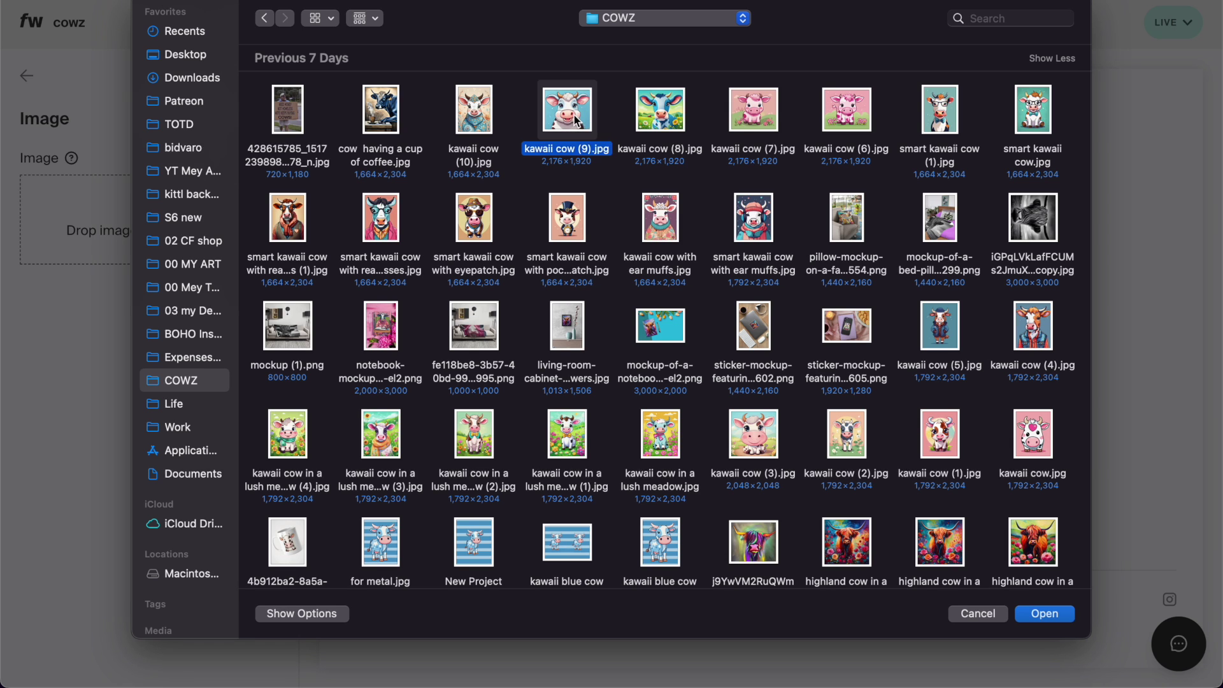
pyautogui.doubleClick(563, 114)
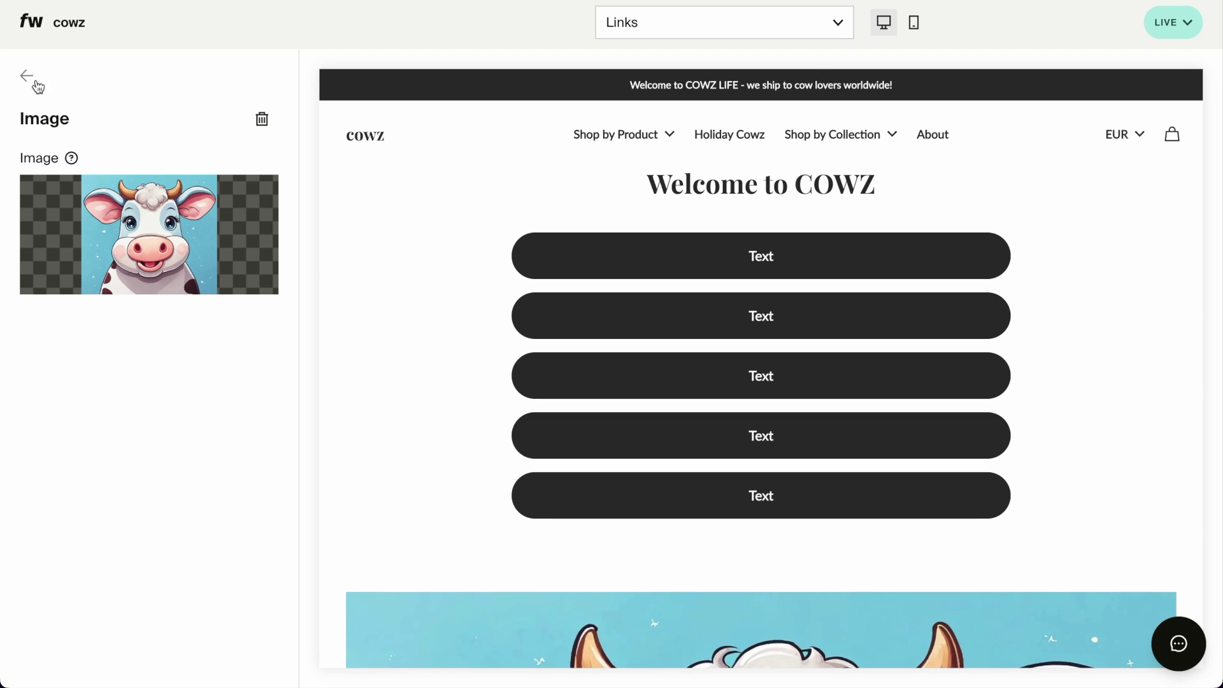
pyautogui.moveTo(126, 200)
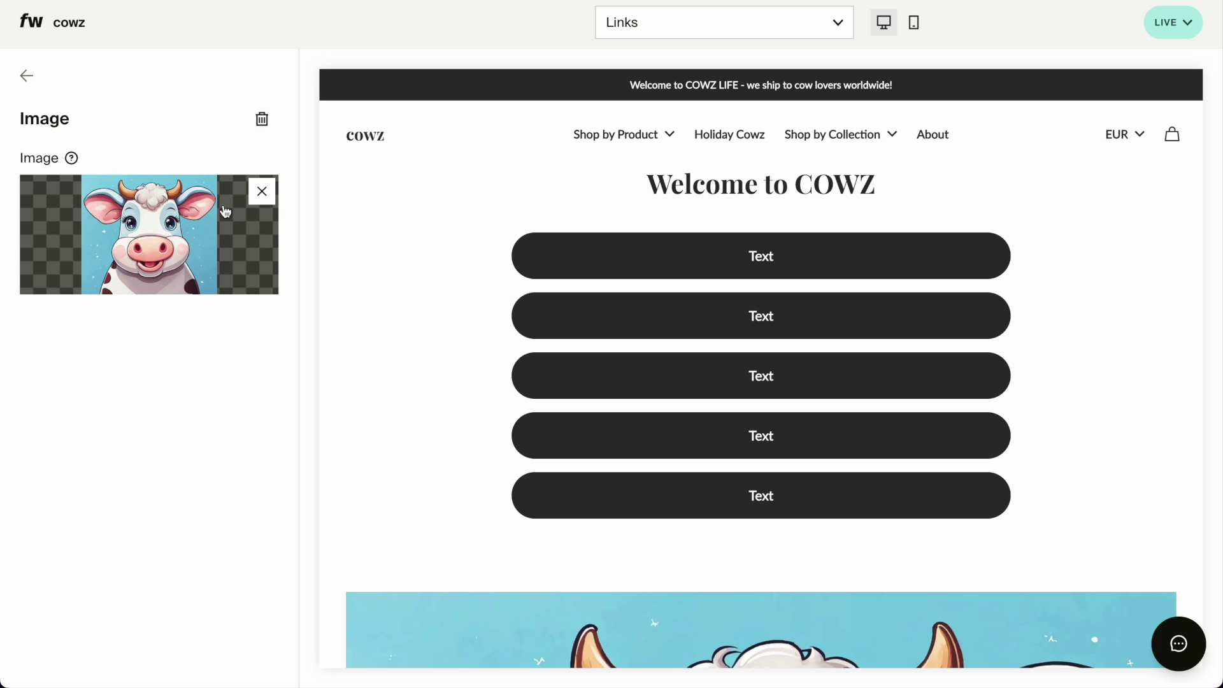
pyautogui.click(261, 191)
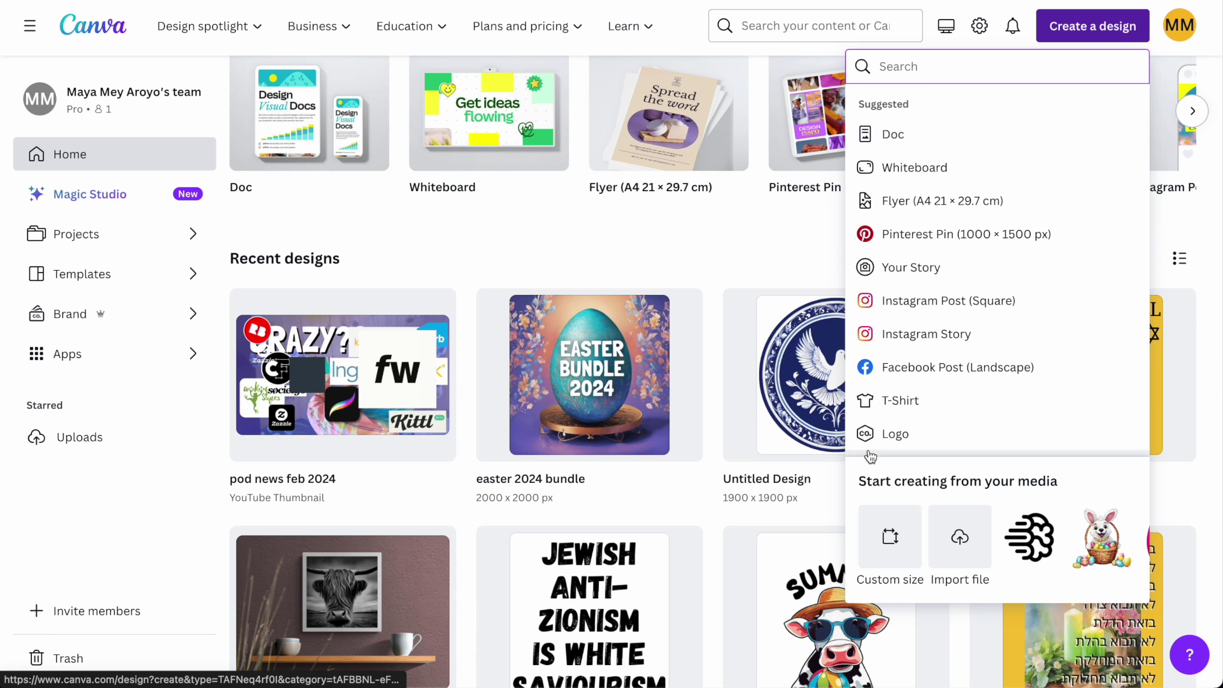
# - Create a custom-size Canva design of 600 × 600 px
pyautogui.click(895, 539)
pyautogui.write('500')
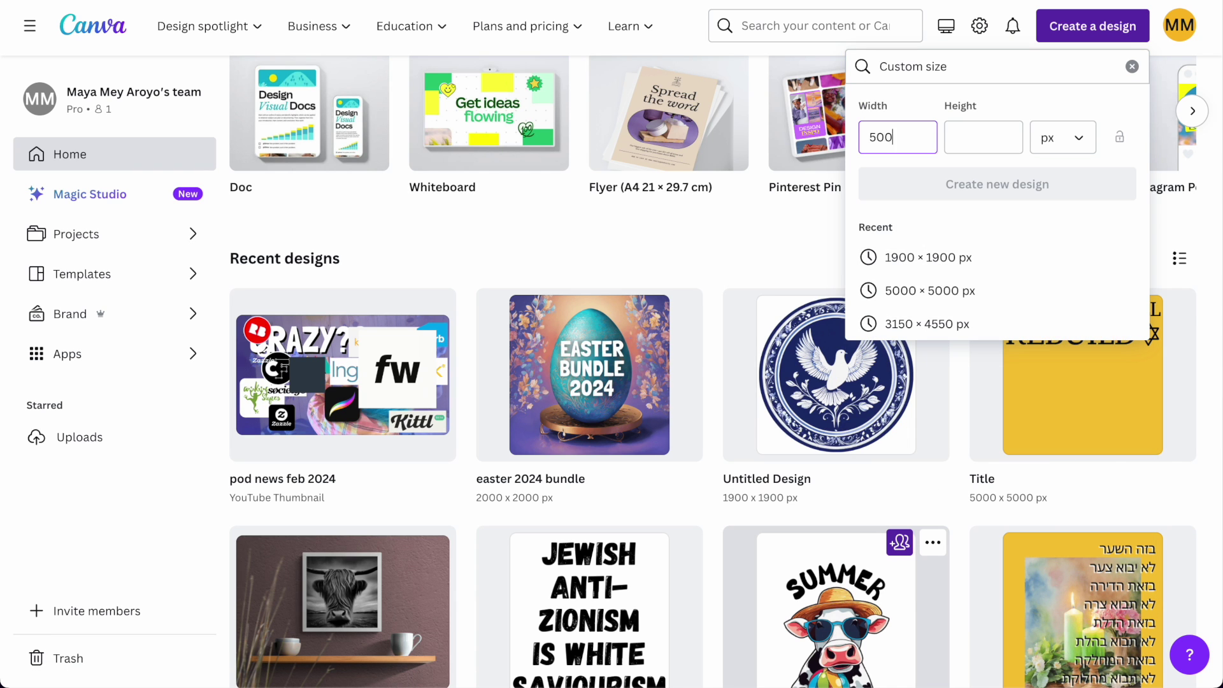
pyautogui.write('0')
pyautogui.press('Tab')
pyautogui.click(905, 136)
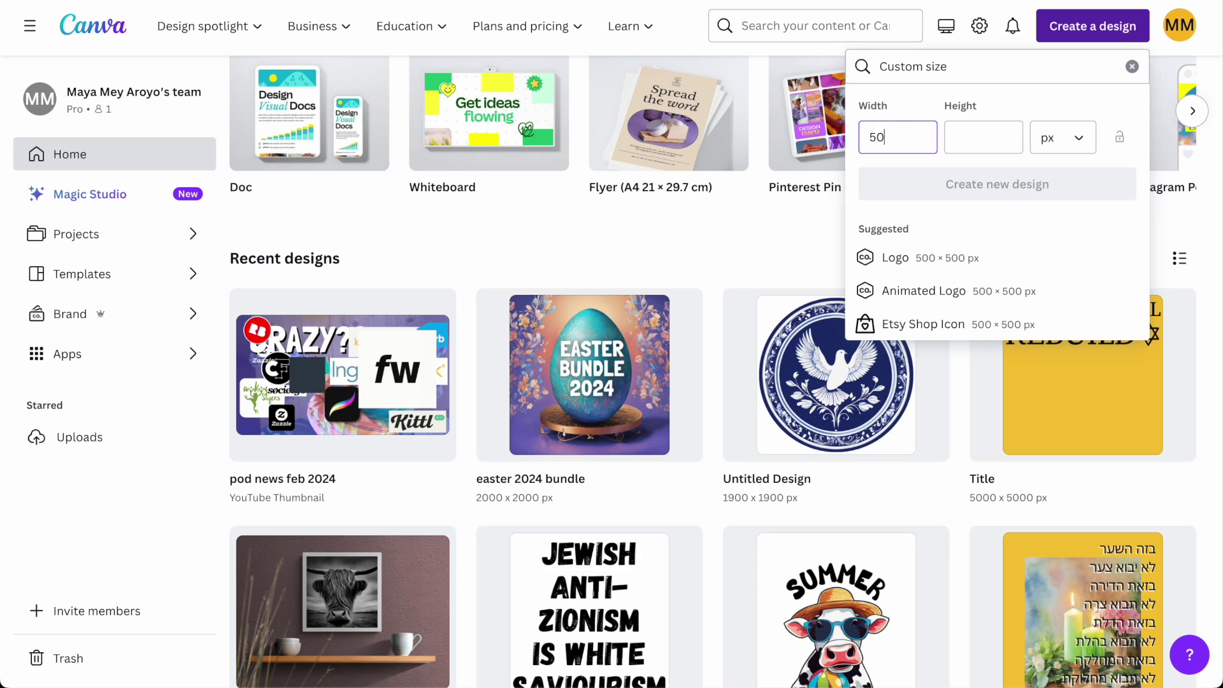
pyautogui.press('BackSpace')
pyautogui.press('BackSpace')
pyautogui.write('600')
pyautogui.press('Tab')
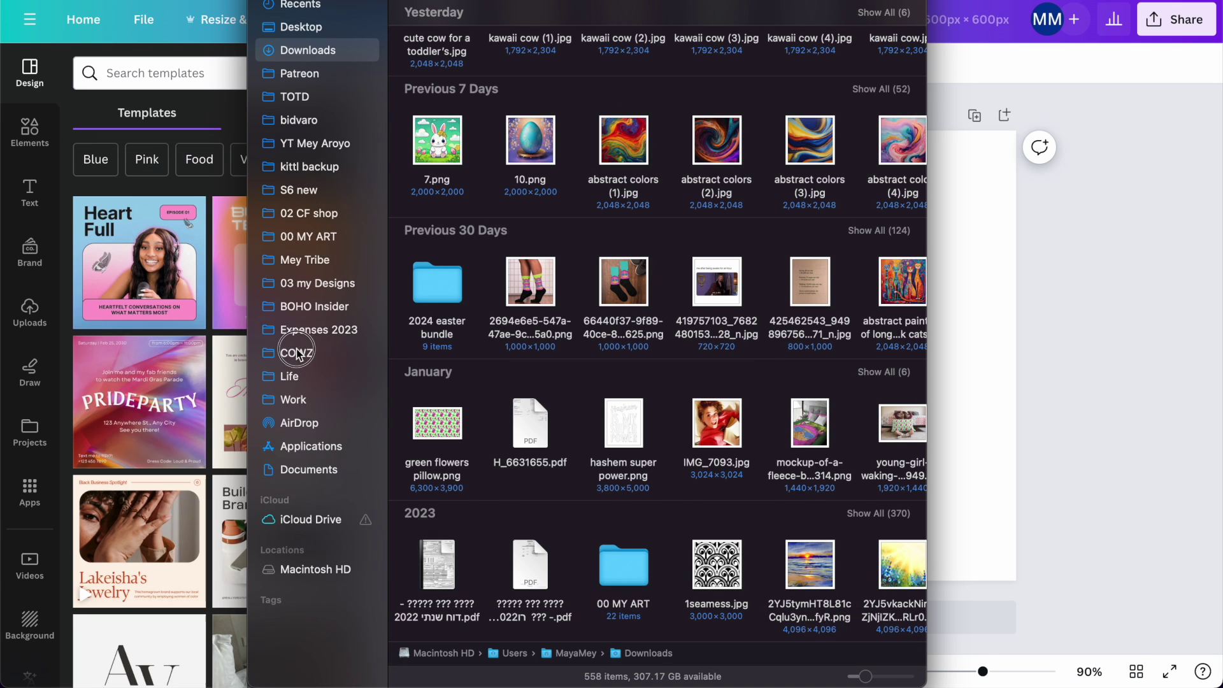
# - Upload kawaii cow (9).jpg from the COWZ folder into Canva's Uploads
pyautogui.click(297, 353)
pyautogui.scroll(-5, 567, 144)
pyautogui.scroll(-3, 566, 144)
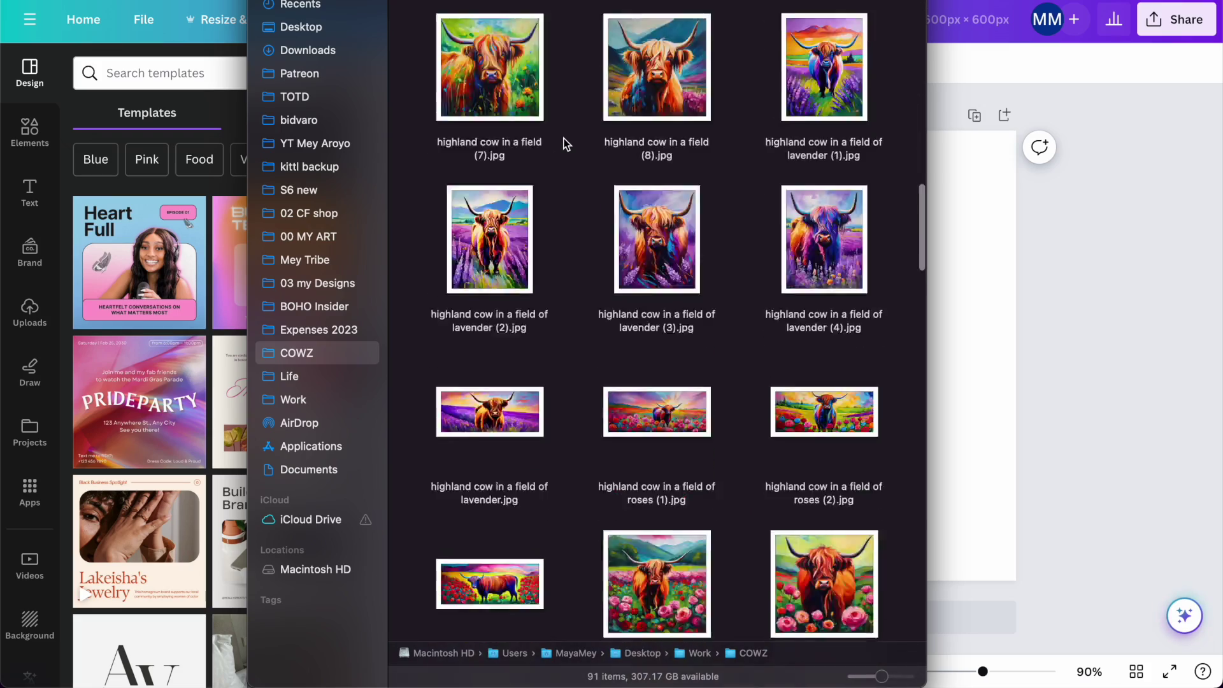
pyautogui.scroll(15, 567, 152)
pyautogui.scroll(-10, 568, 314)
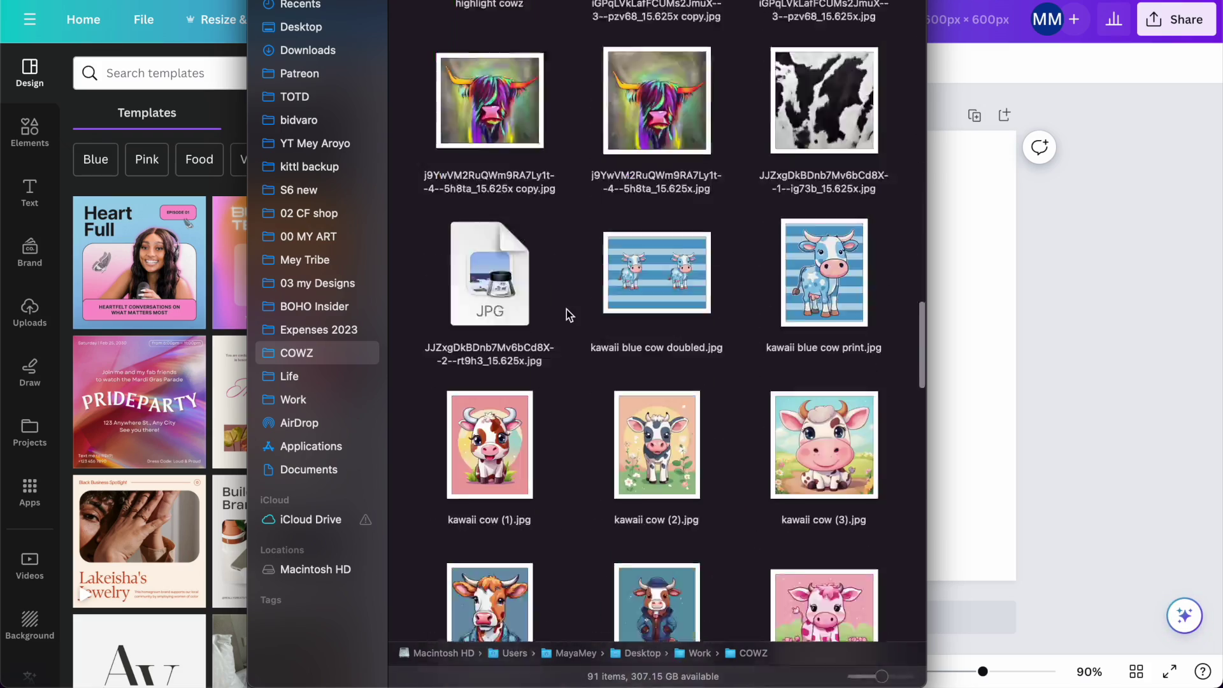
pyautogui.scroll(3, 568, 314)
pyautogui.scroll(-2, 583, 543)
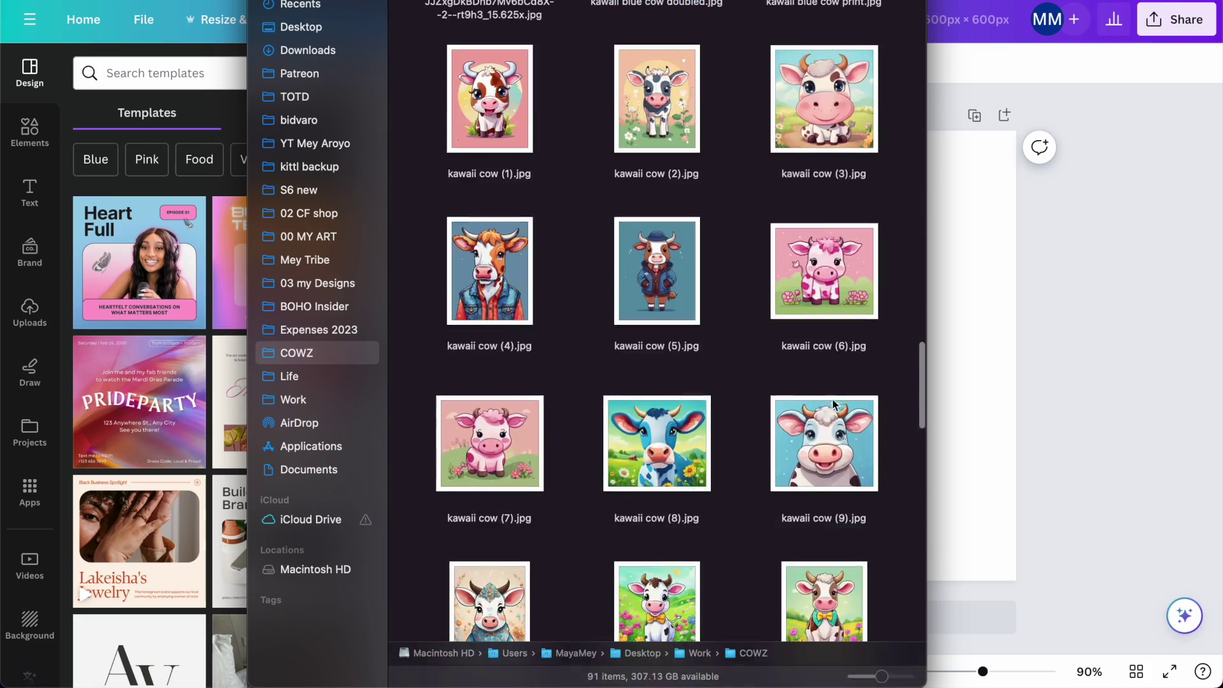
pyautogui.moveTo(824, 497); pyautogui.dragTo(159, 382)
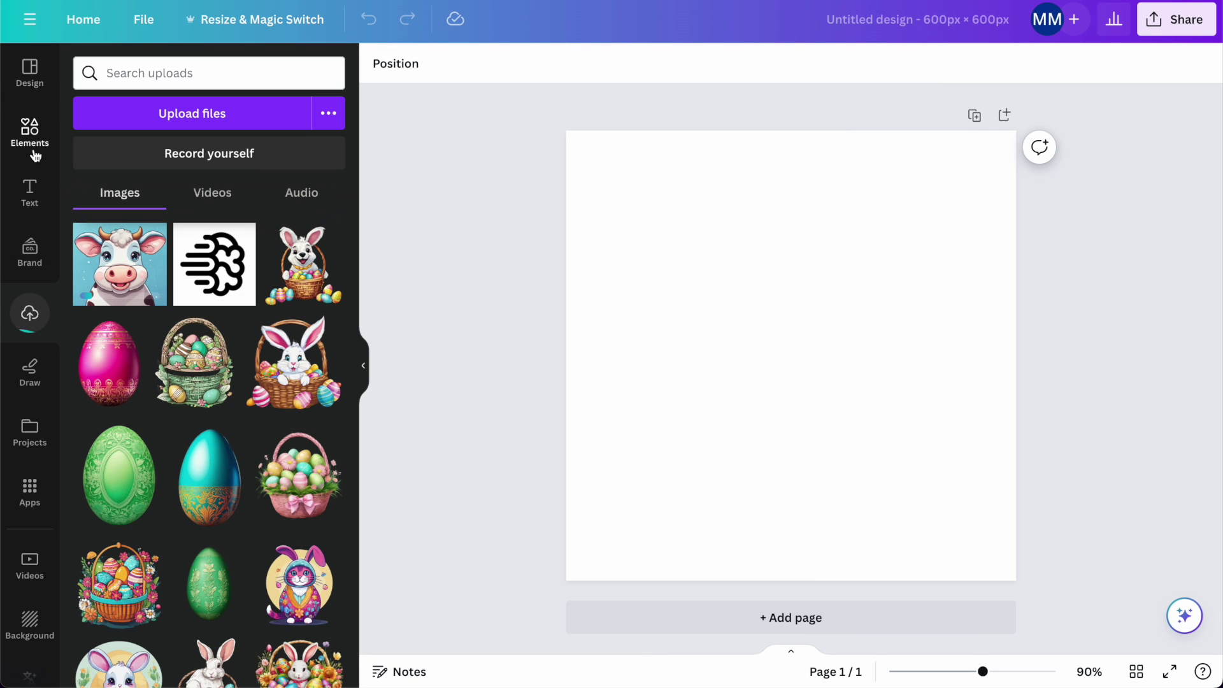
# - Add a circle frame from Elements, enlarged to fill and centred on the page
pyautogui.click(29, 130)
pyautogui.scroll(-2, 207, 309)
pyautogui.scroll(-15, 207, 309)
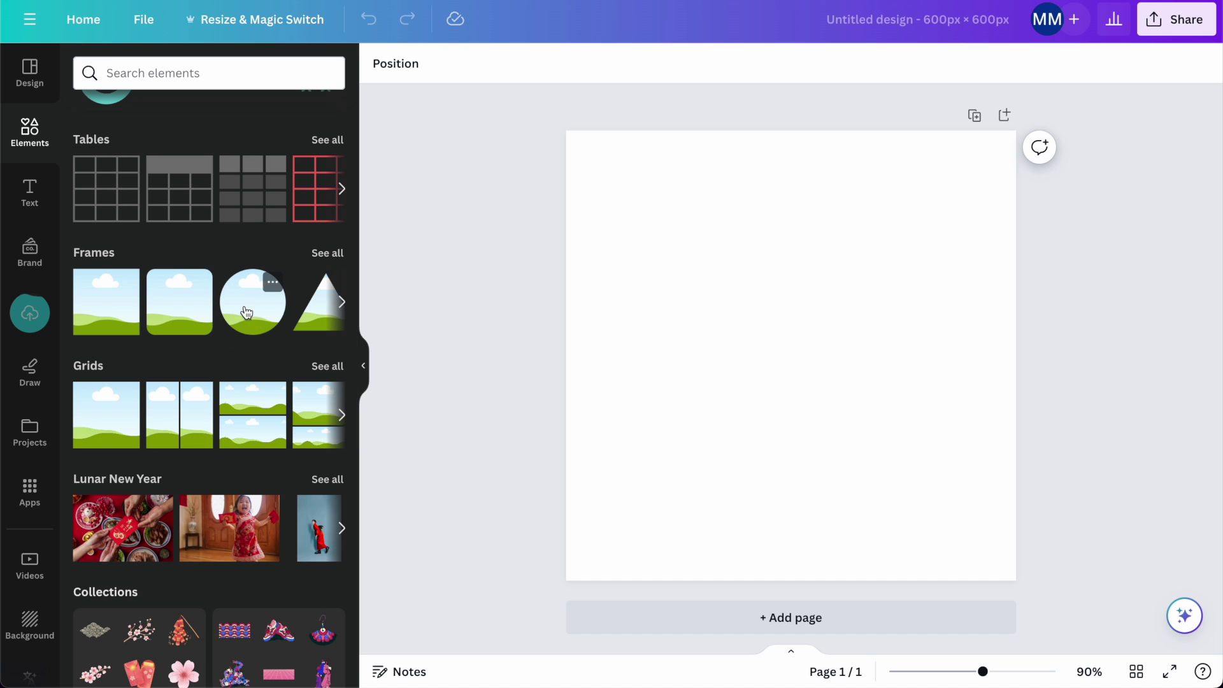
pyautogui.click(246, 309)
pyautogui.moveTo(675, 240); pyautogui.dragTo(576, 140)
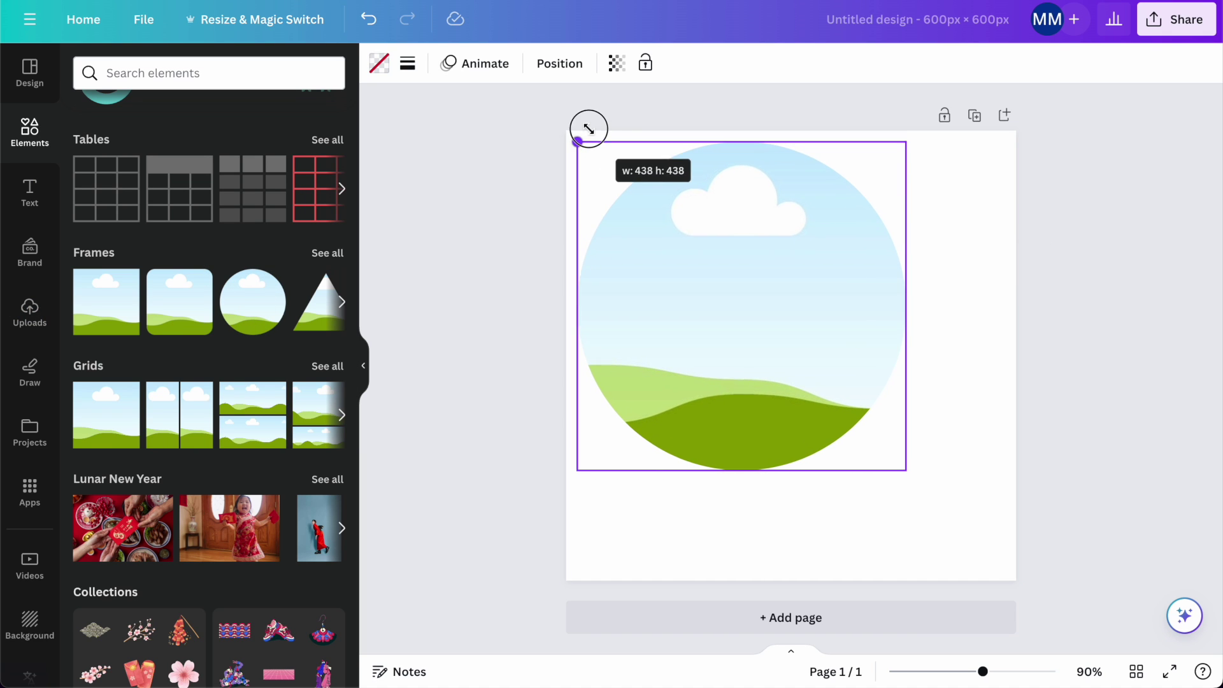
pyautogui.moveTo(903, 469); pyautogui.dragTo(1006, 572)
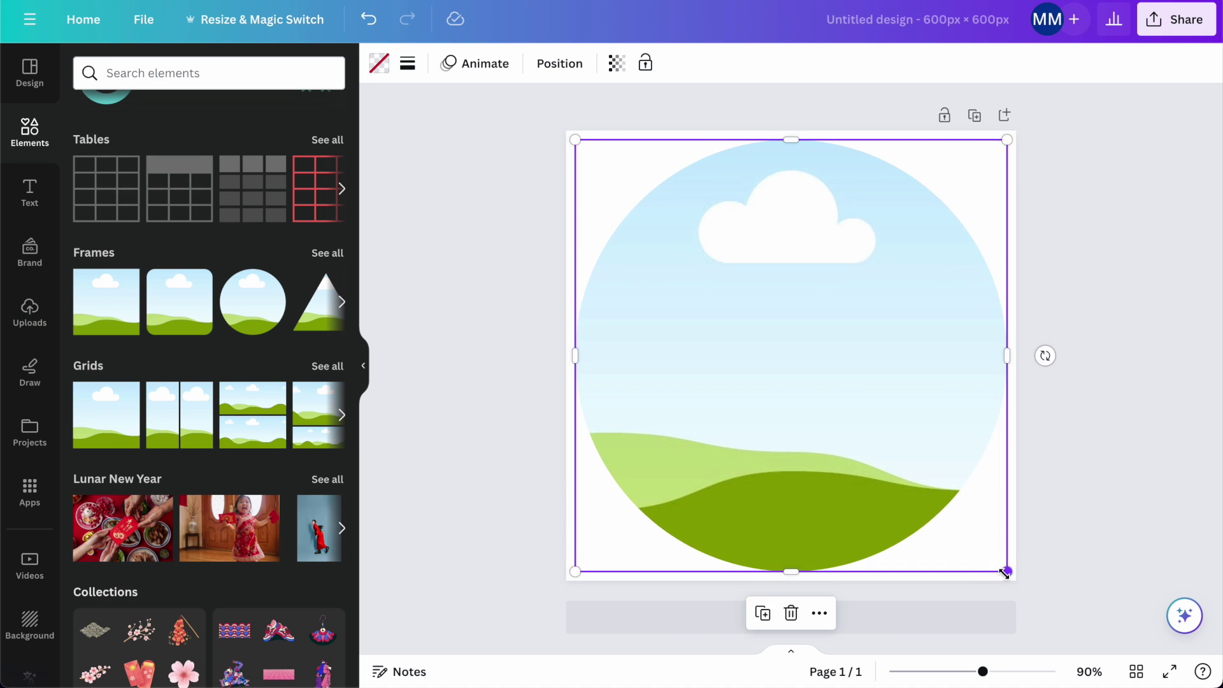
pyautogui.moveTo(816, 363); pyautogui.dragTo(813, 368)
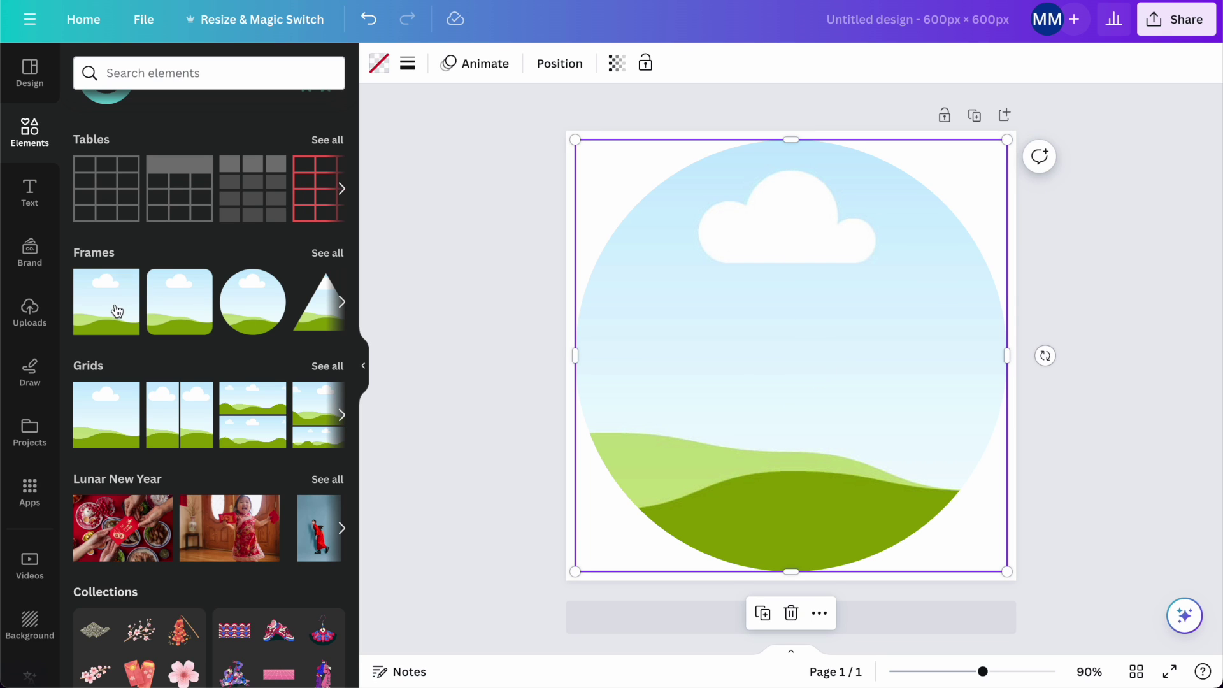
# - Drop the uploaded cow image into the circle frame
pyautogui.click(29, 309)
pyautogui.moveTo(118, 268); pyautogui.dragTo(713, 310)
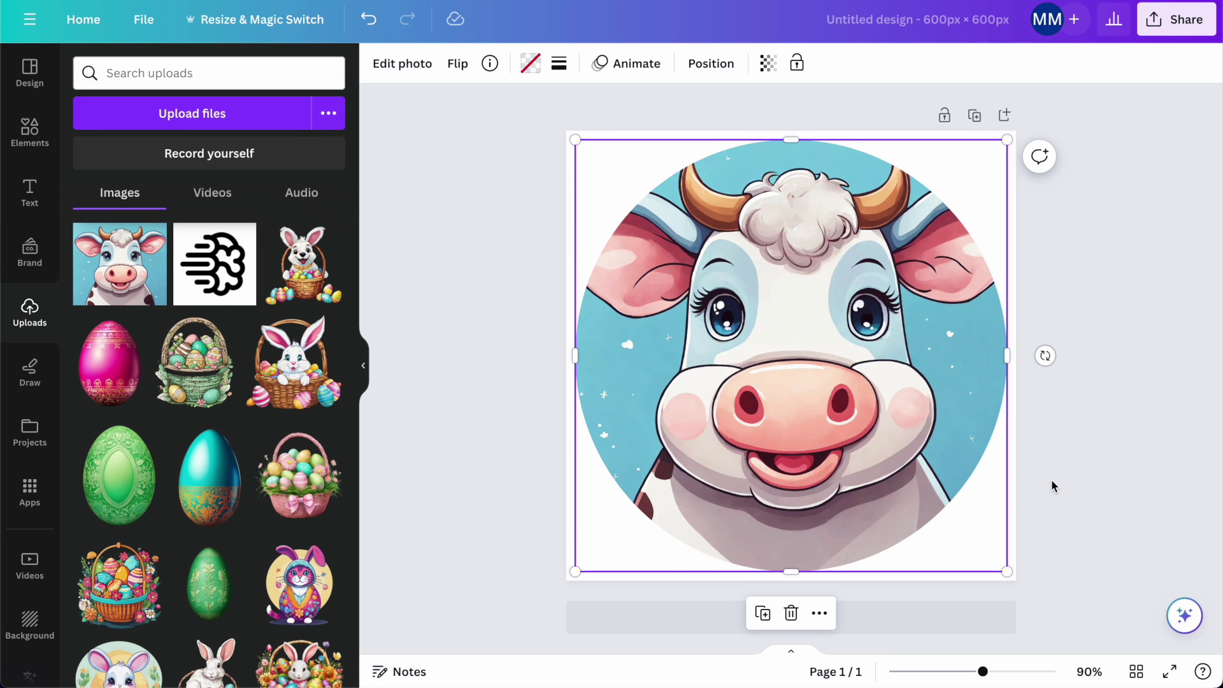
pyautogui.click(522, 515)
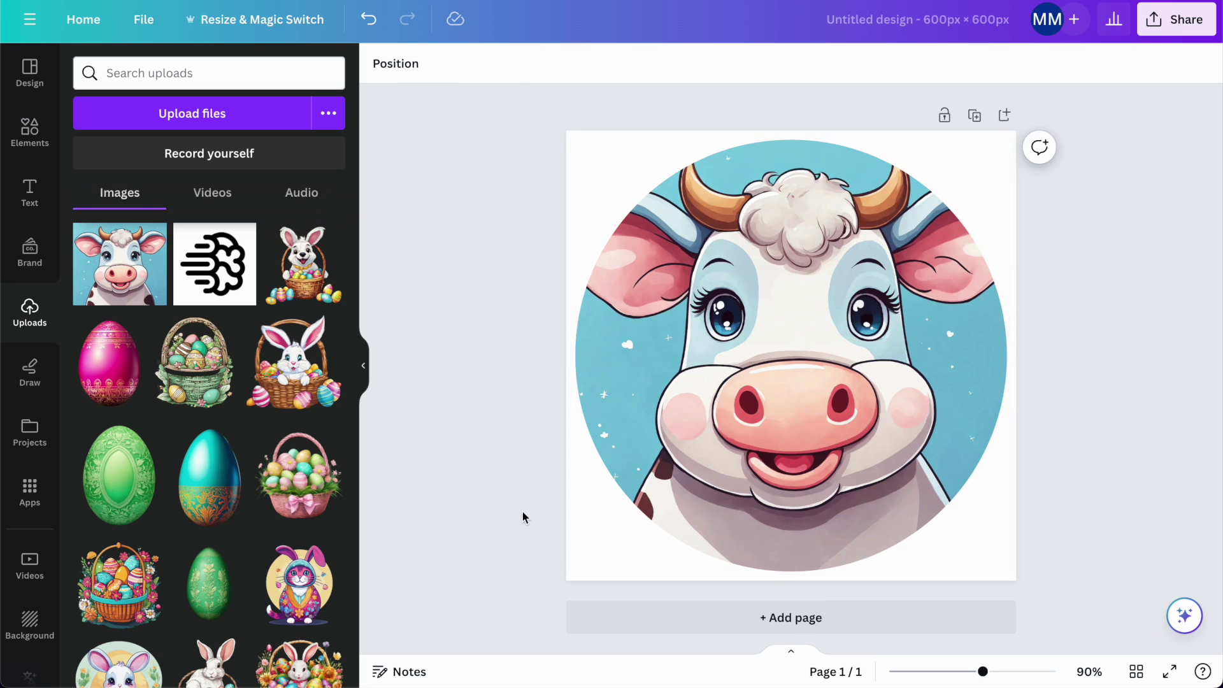
# - Give the circular cow image a solid black border of weight 7
pyautogui.click(800, 325)
pyautogui.click(556, 64)
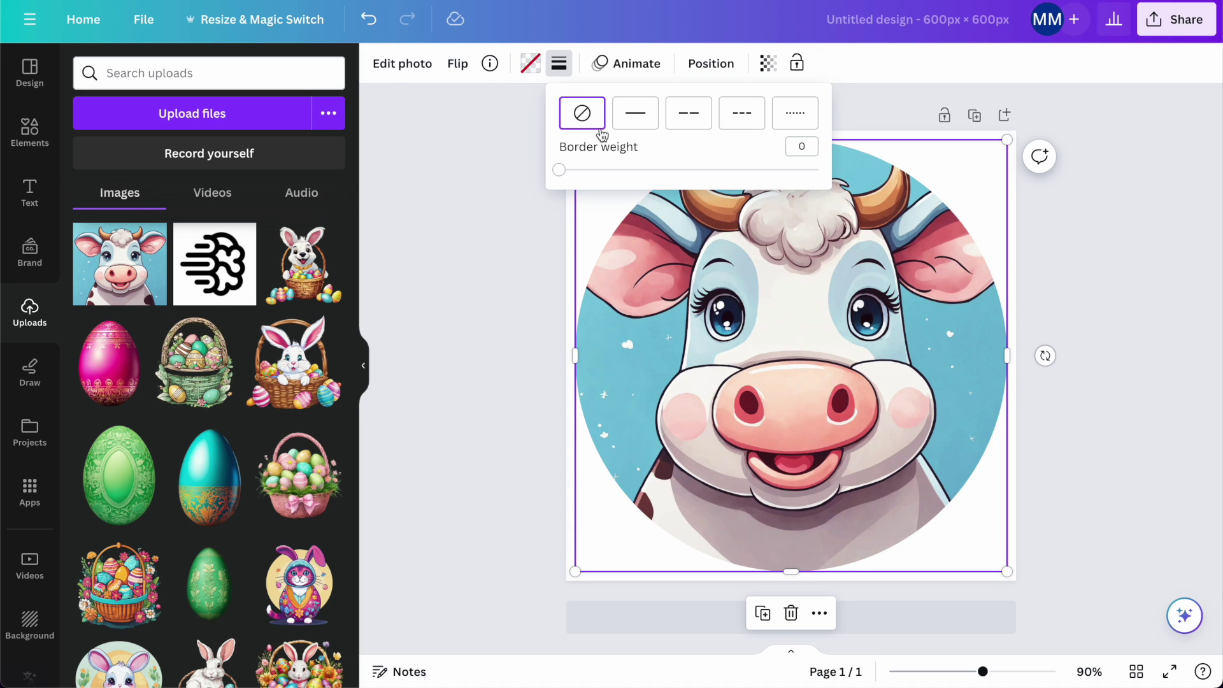
pyautogui.moveTo(558, 169); pyautogui.dragTo(578, 171)
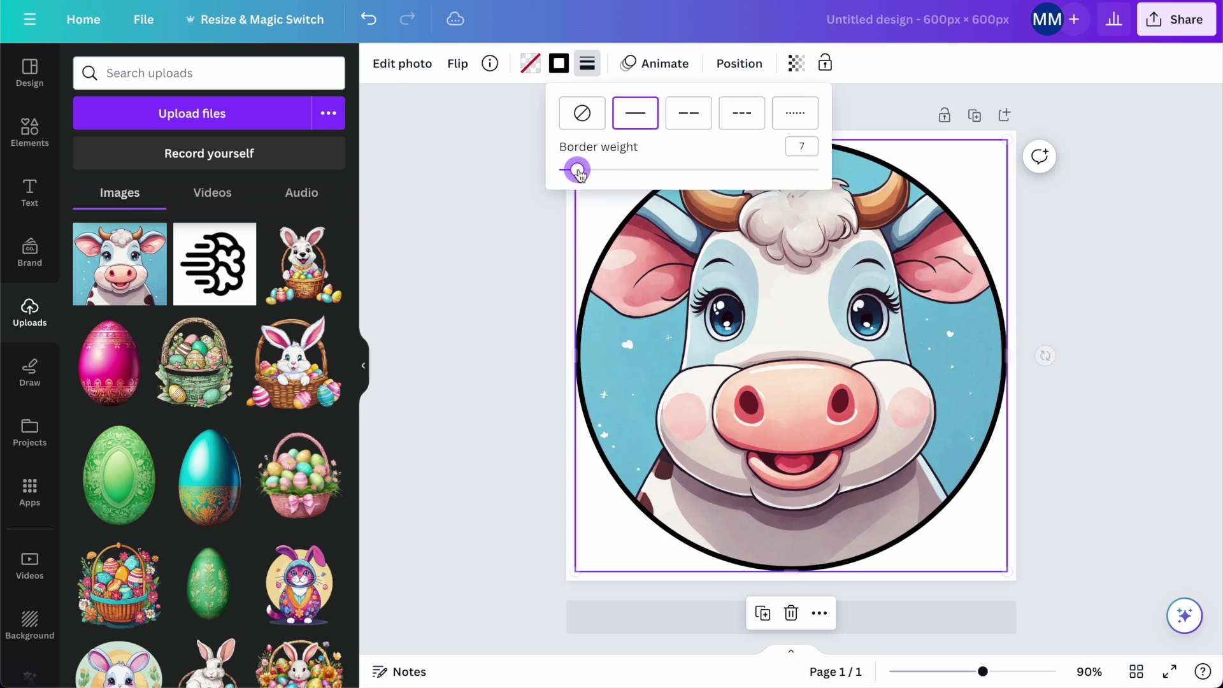
pyautogui.click(1147, 309)
pyautogui.click(1148, 312)
# - Rename the design to 'cowz life gifts for cow lovers'
pyautogui.click(900, 21)
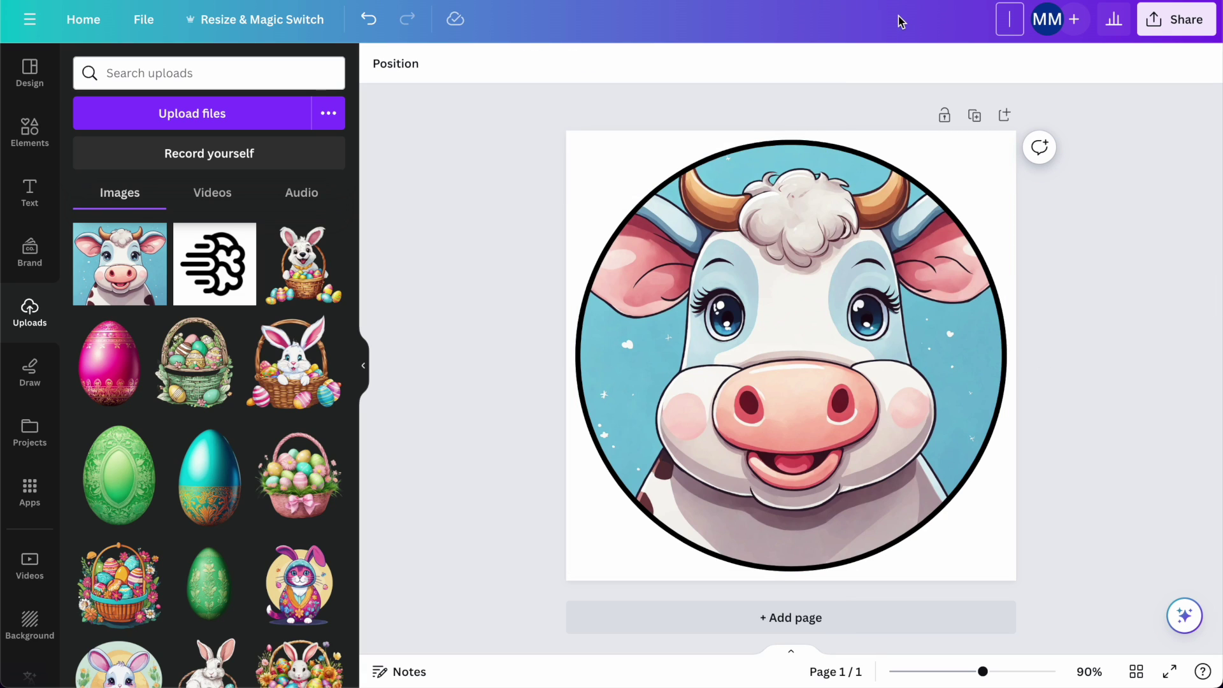
pyautogui.write('cowz life merc')
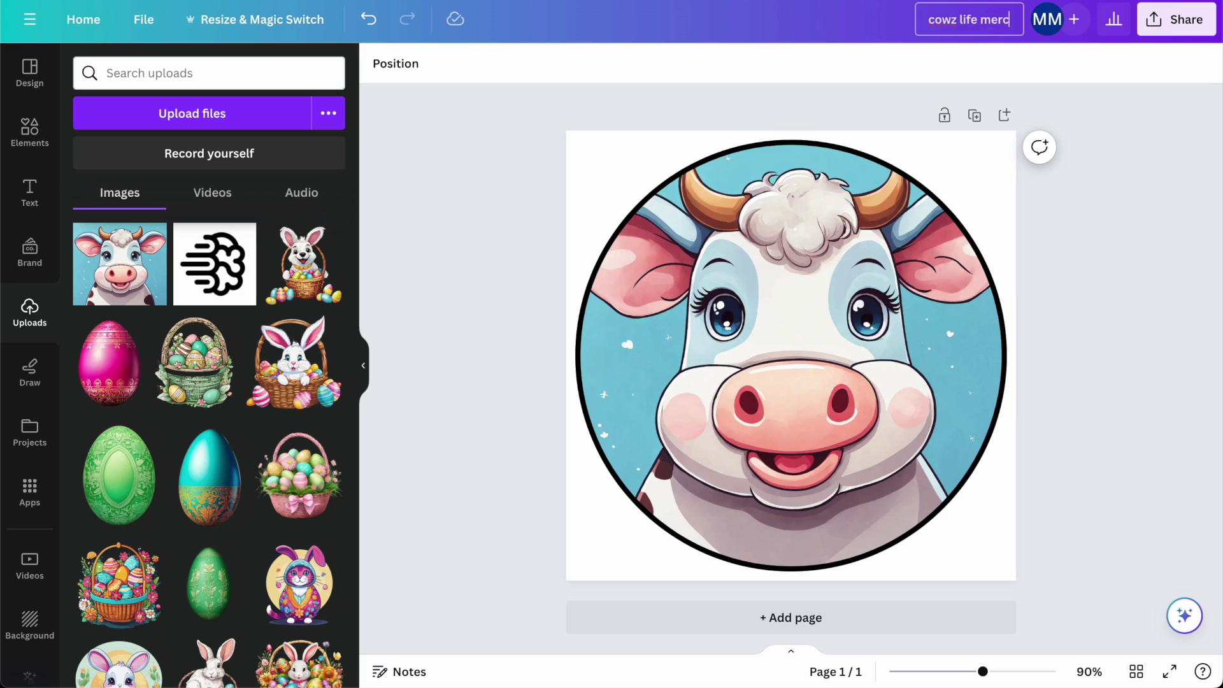
pyautogui.press('BackSpace')
pyautogui.press('BackSpace')
pyautogui.press('BackSpace')
pyautogui.press('BackSpace')
pyautogui.write('gift')
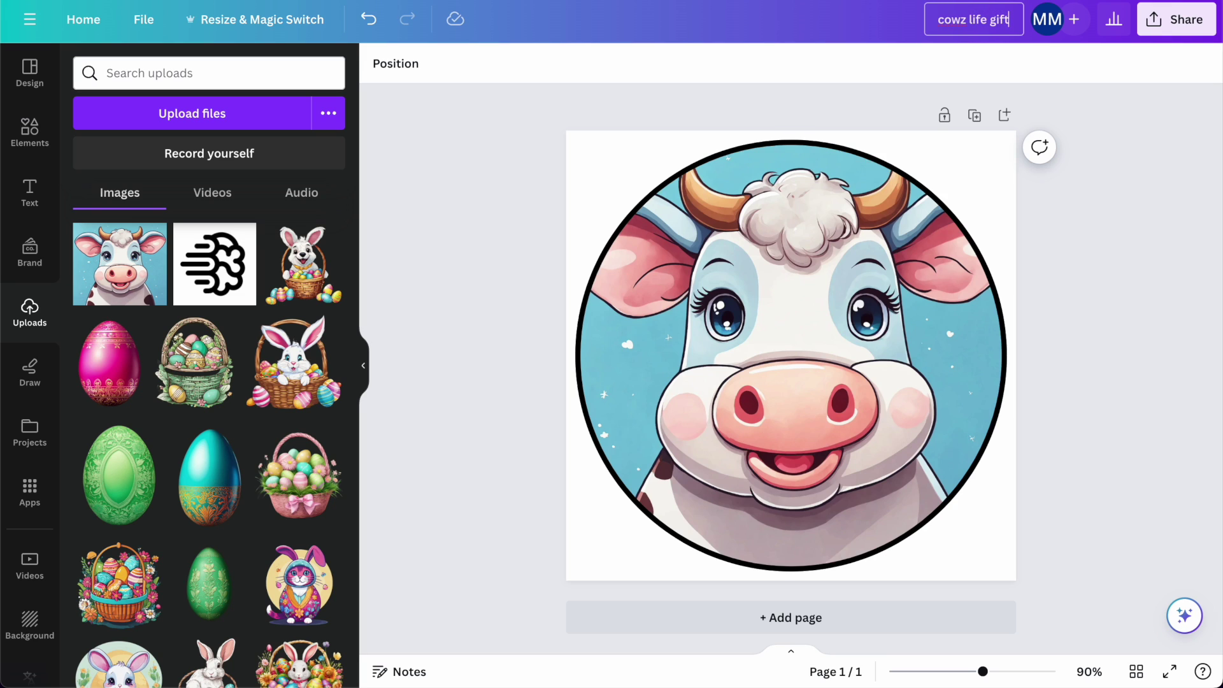
pyautogui.write('s for cow lovers')
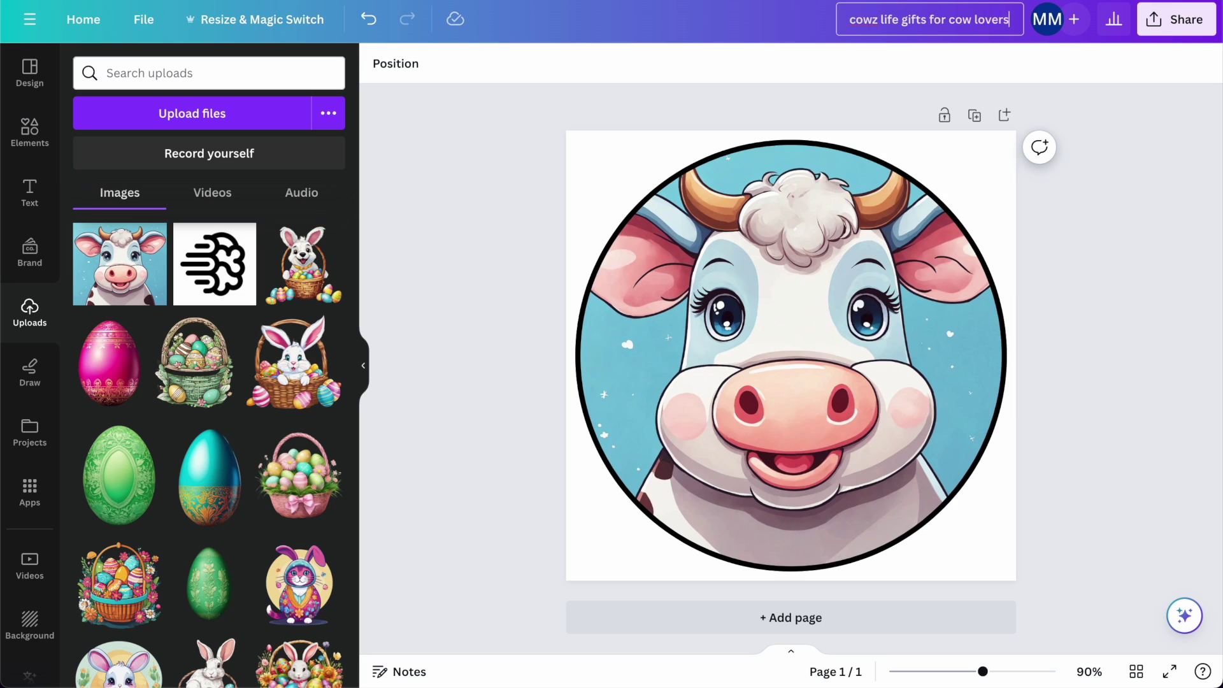
pyautogui.press('Return')
# - Download the design as a PNG with a transparent background
pyautogui.click(1172, 19)
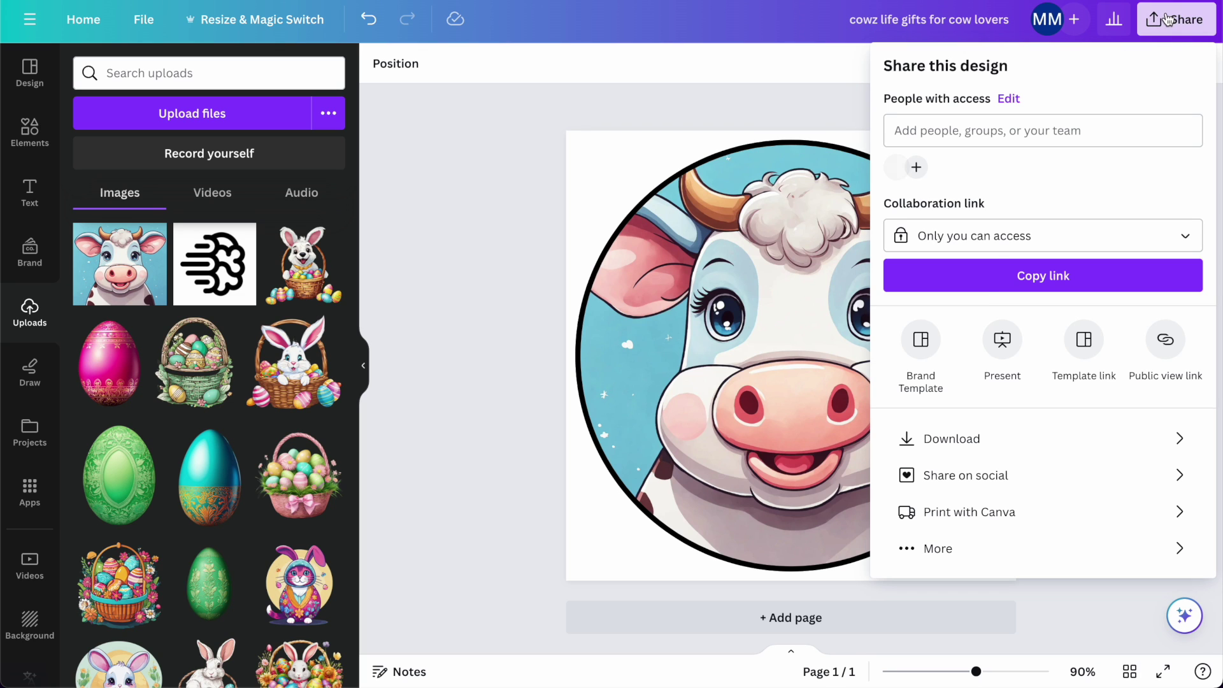
pyautogui.click(961, 438)
pyautogui.click(955, 236)
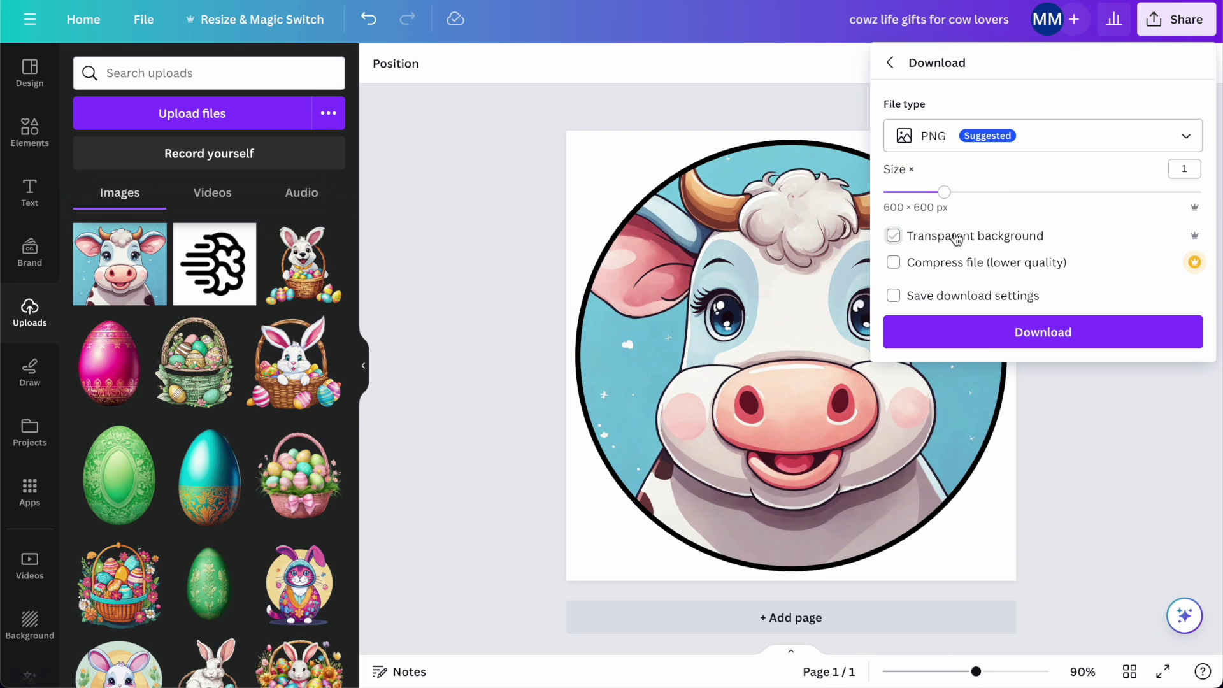
pyautogui.click(988, 344)
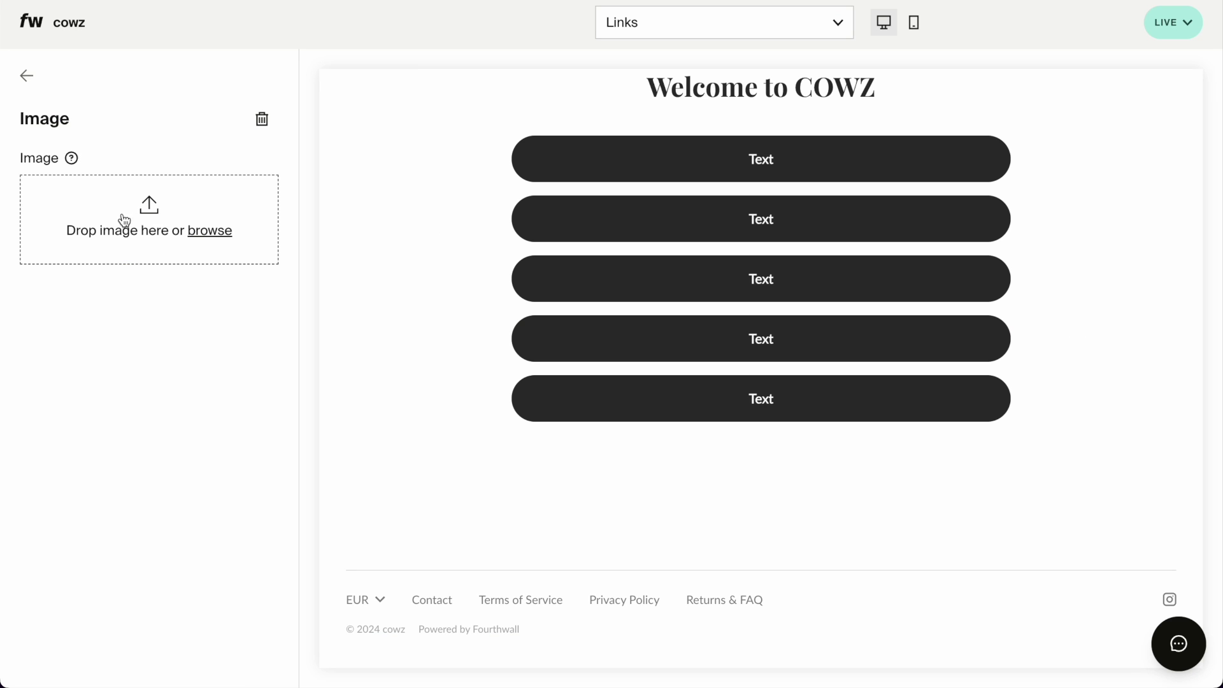
# - Upload the downloaded cow PNG from Downloads into the Image section
pyautogui.click(149, 205)
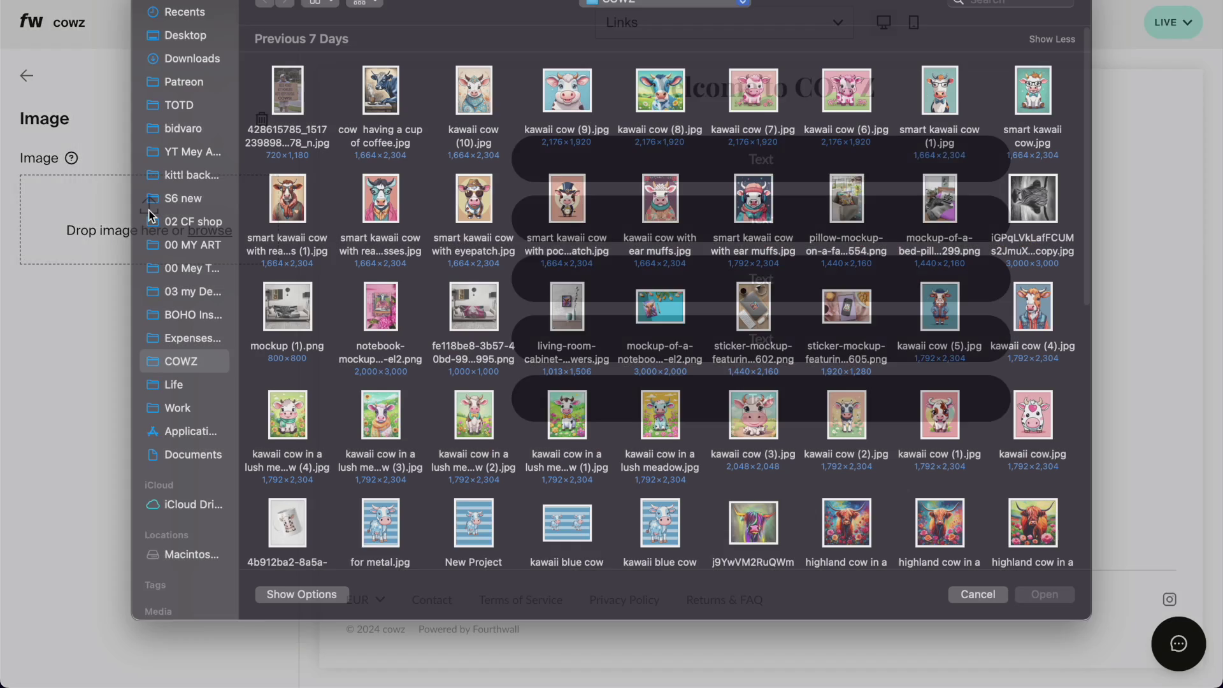
pyautogui.click(183, 80)
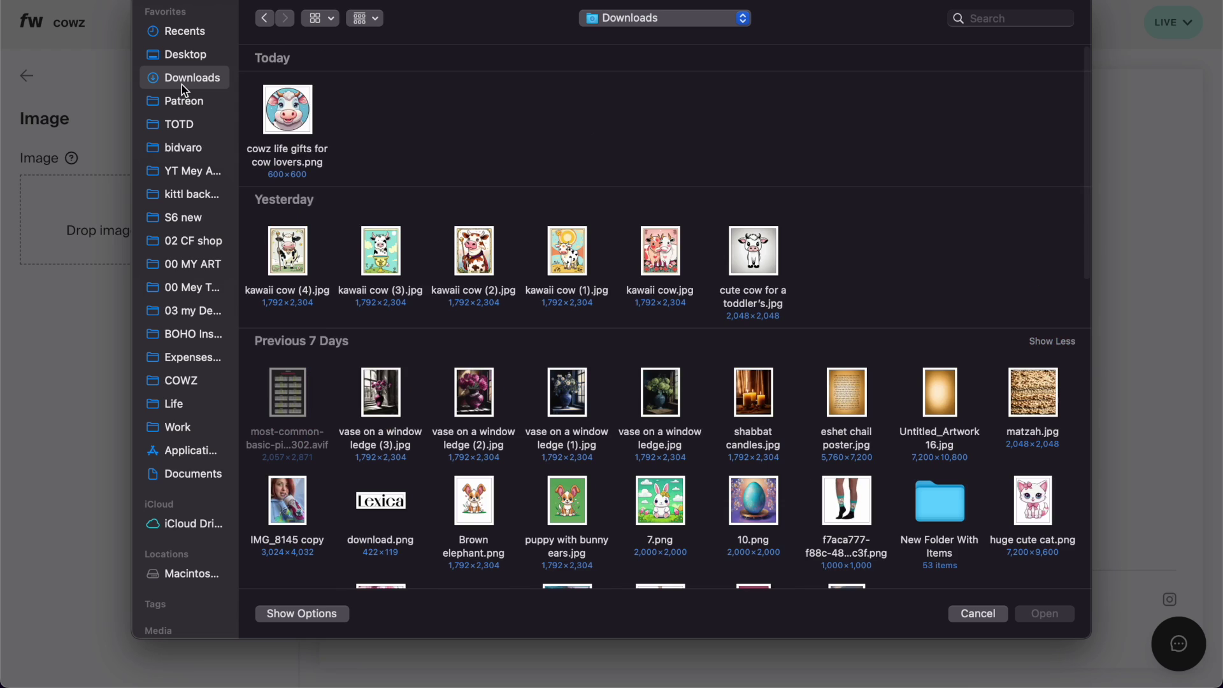
pyautogui.doubleClick(297, 105)
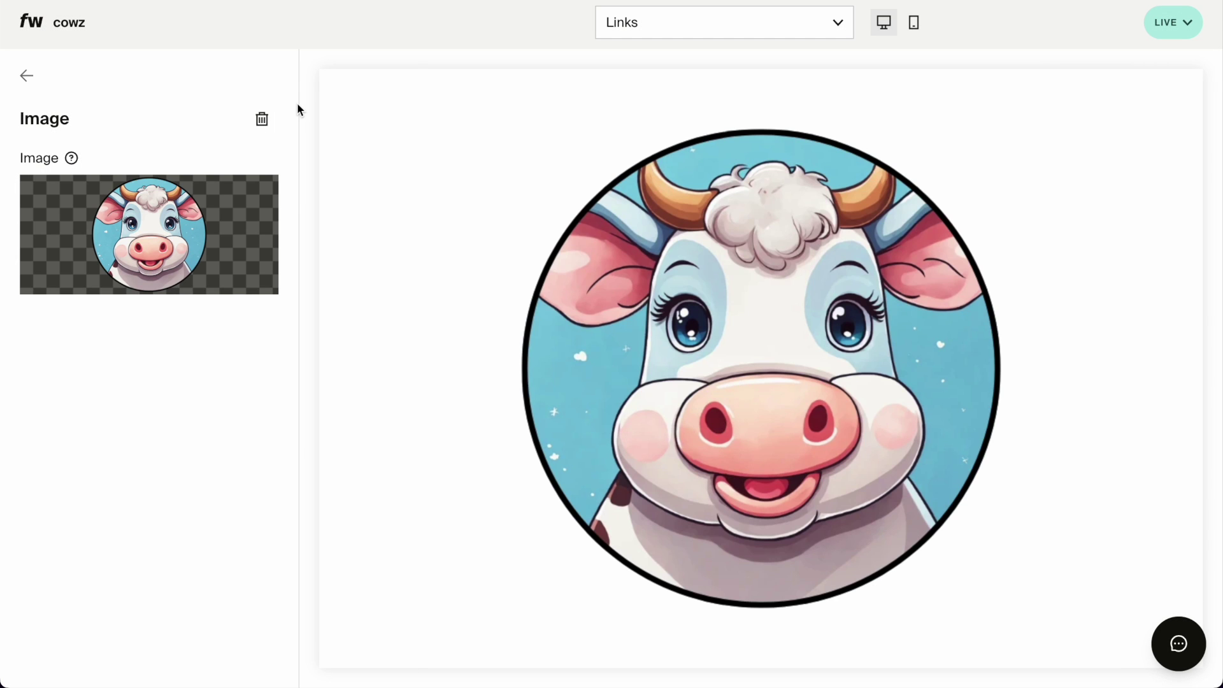
pyautogui.scroll(-3, 772, 213)
pyautogui.scroll(10, 772, 213)
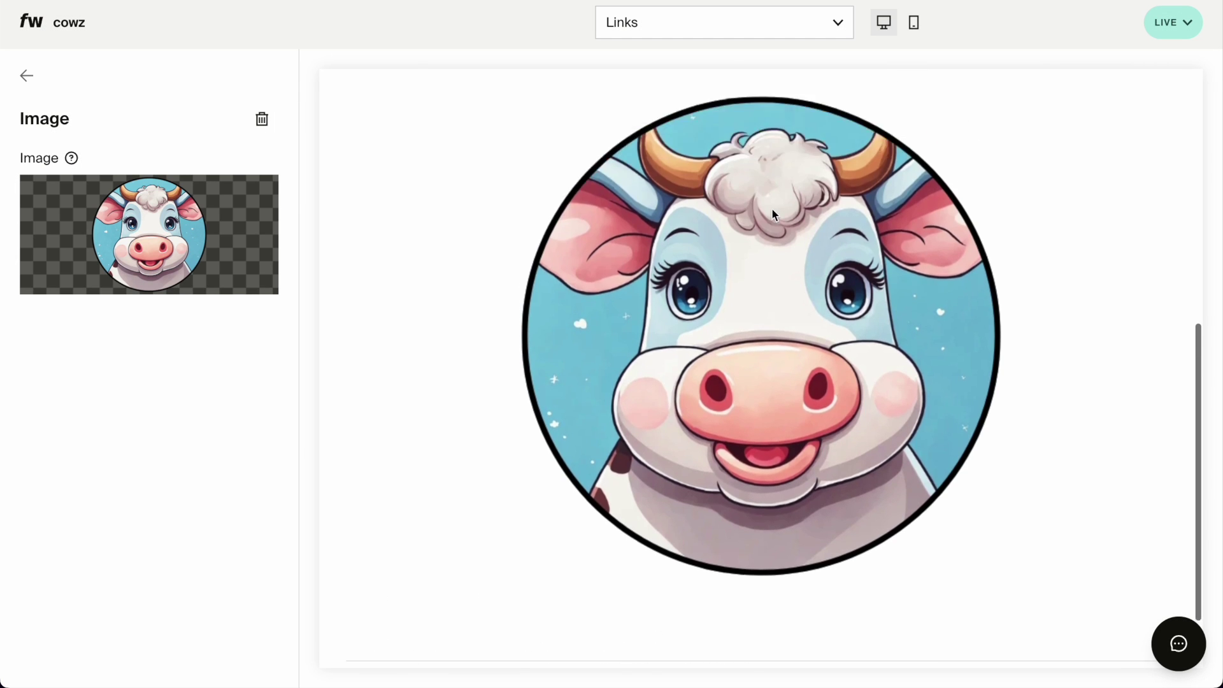
# - Move the Image section above the Text section and preview the page in mobile layout
pyautogui.click(27, 76)
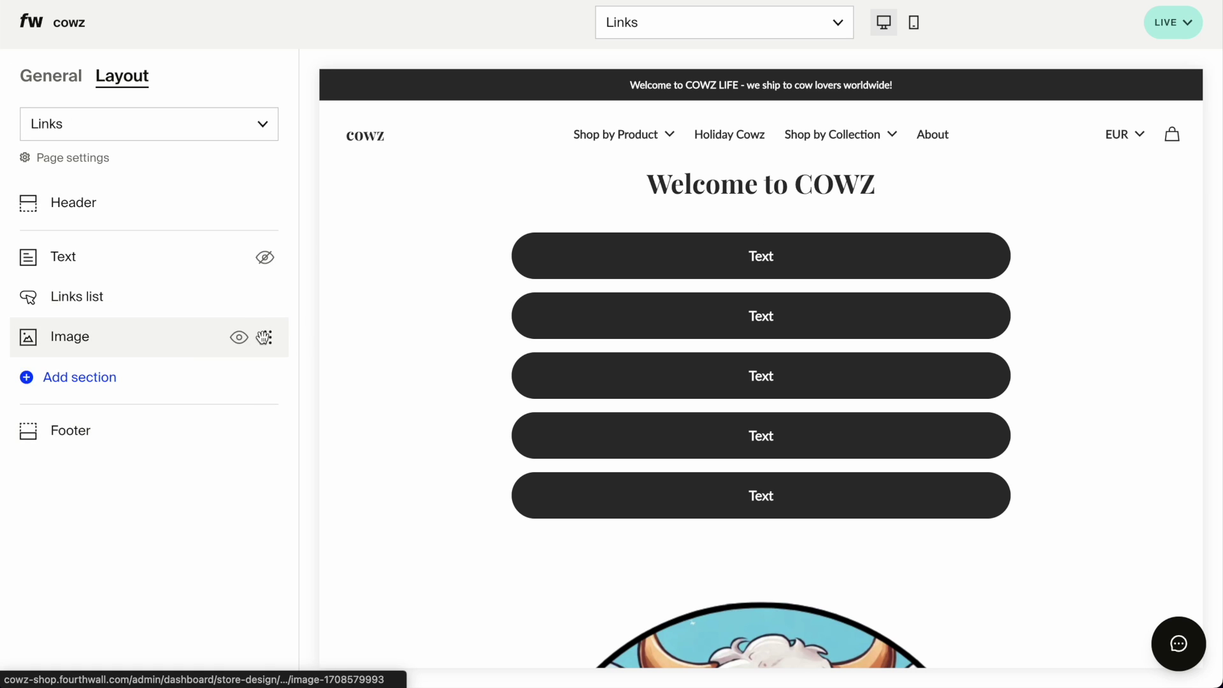
pyautogui.moveTo(265, 338); pyautogui.dragTo(266, 257)
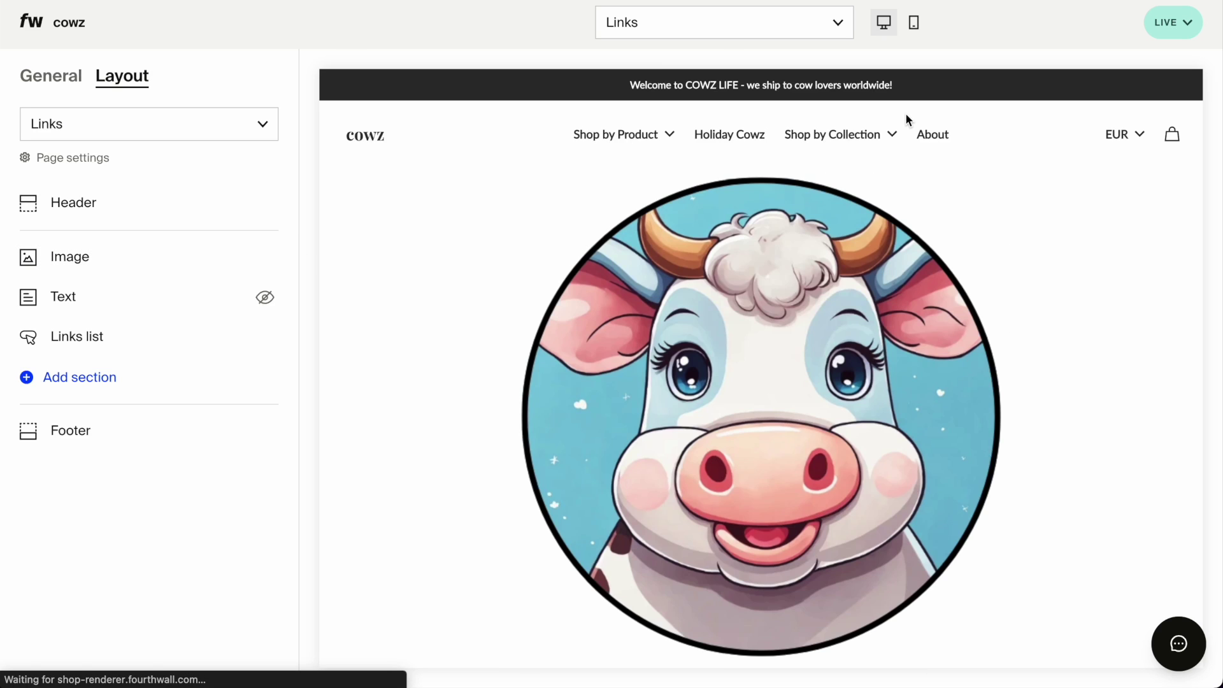
pyautogui.click(913, 22)
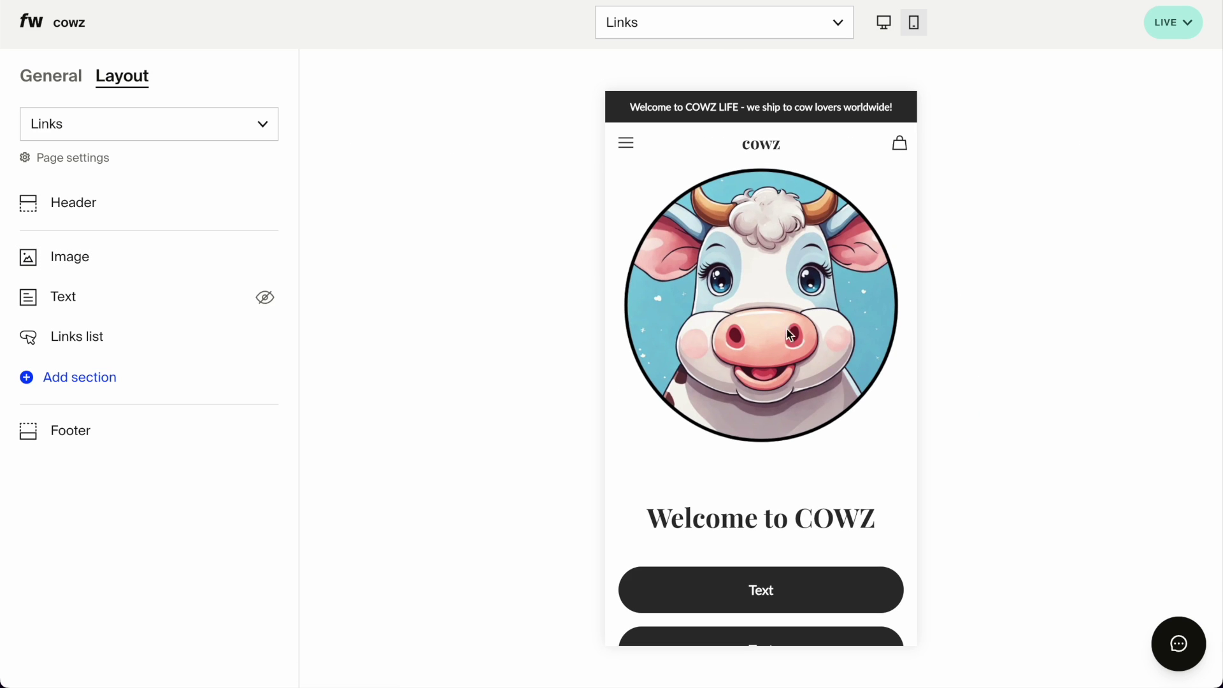
pyautogui.scroll(-10, 772, 287)
pyautogui.scroll(10, 772, 286)
pyautogui.click(96, 344)
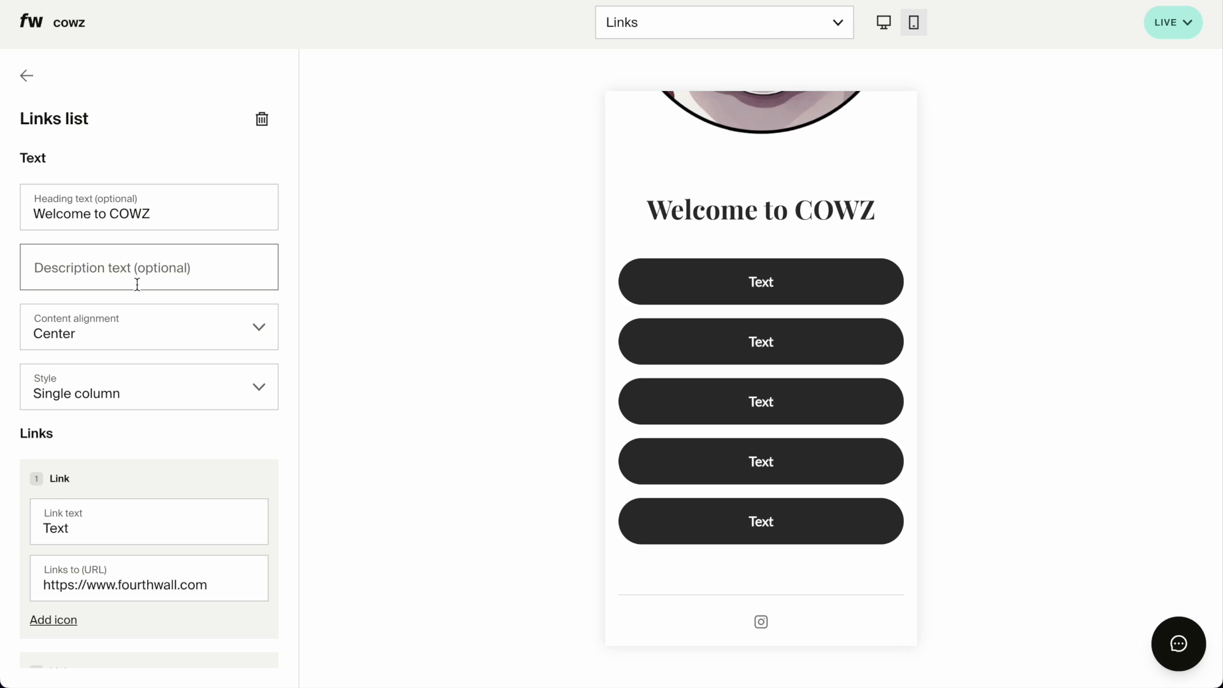
# - Relabel the first link 'Holiday Gifts' and begin editing its URL
pyautogui.scroll(-3, 136, 480)
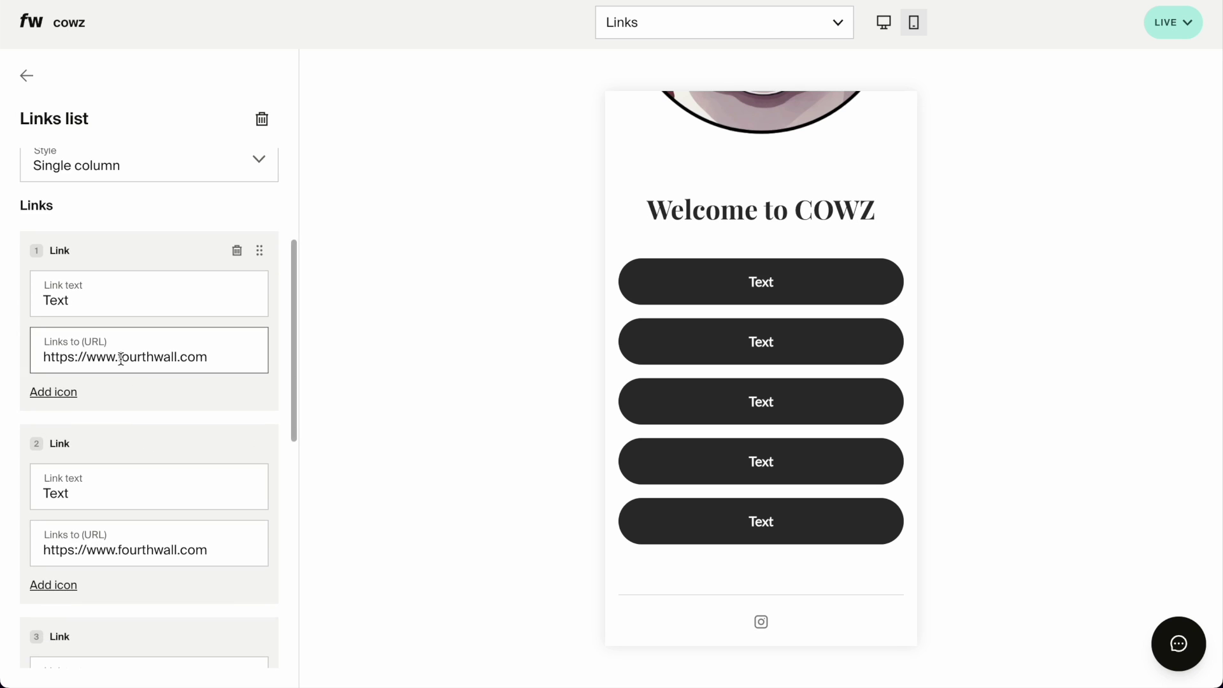
pyautogui.doubleClick(74, 294)
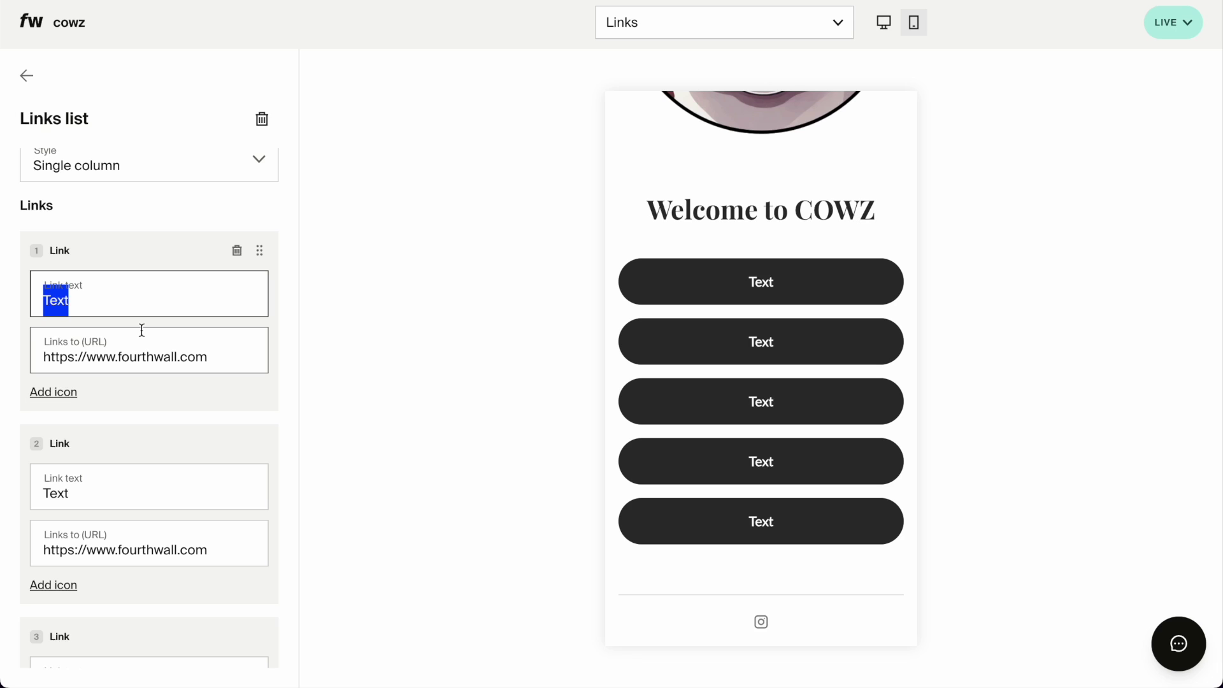
pyautogui.write('Holiday Gifts')
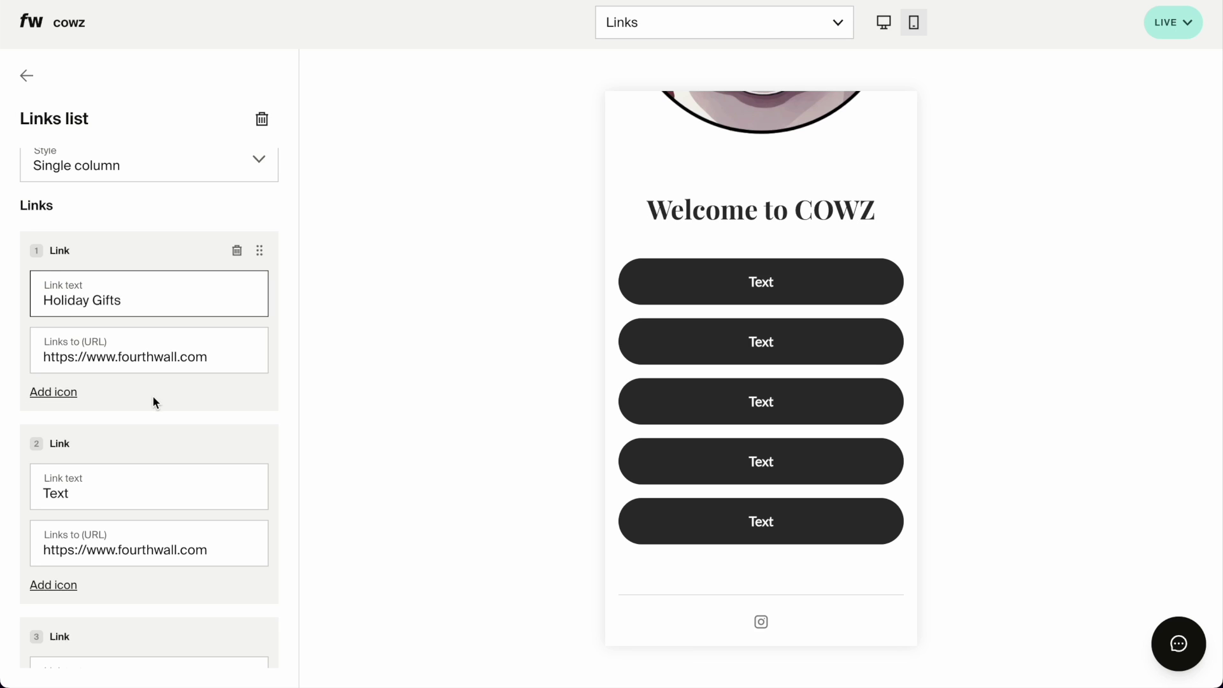
pyautogui.click(151, 356)
pyautogui.doubleClick(133, 355)
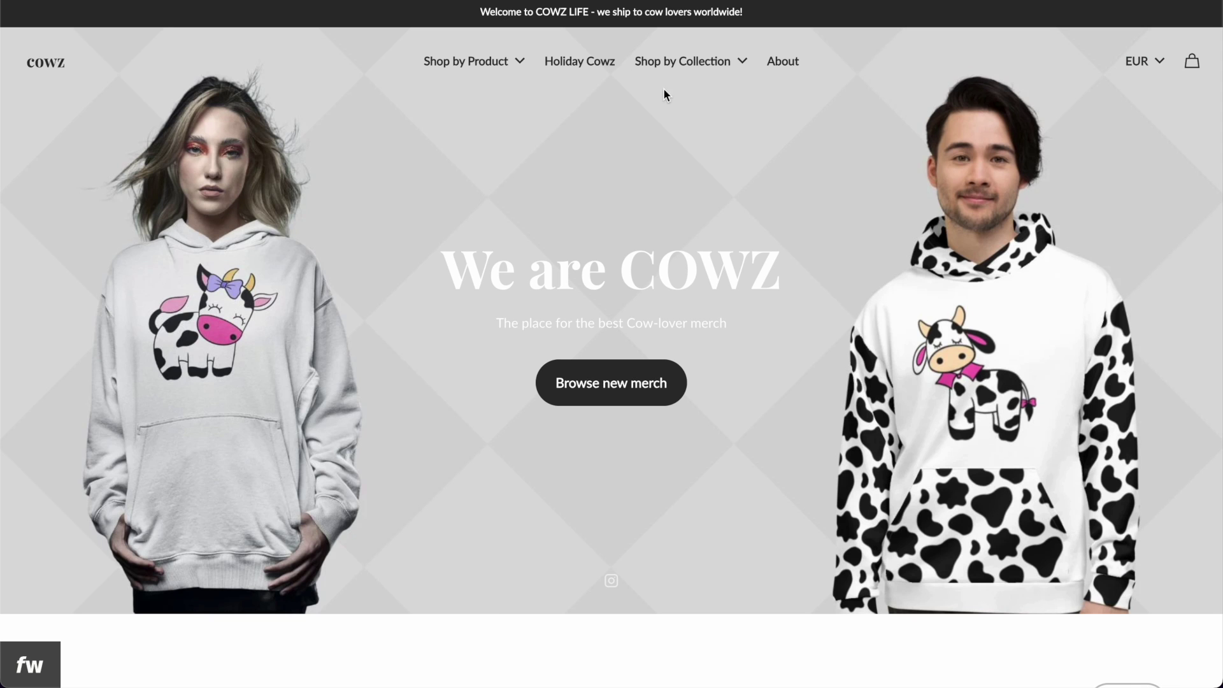
# - Open the Holiday Cowz collection and copy its URL with the en-eur region removed
pyautogui.click(577, 59)
pyautogui.click(269, 30)
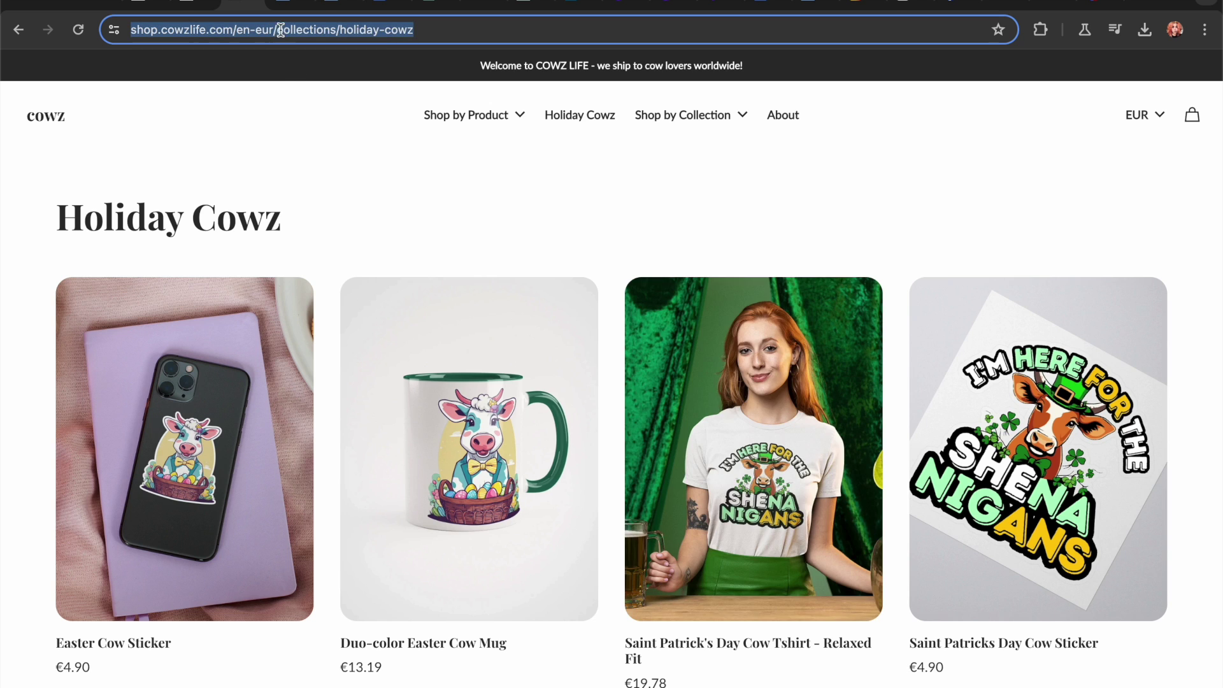
pyautogui.click(275, 29)
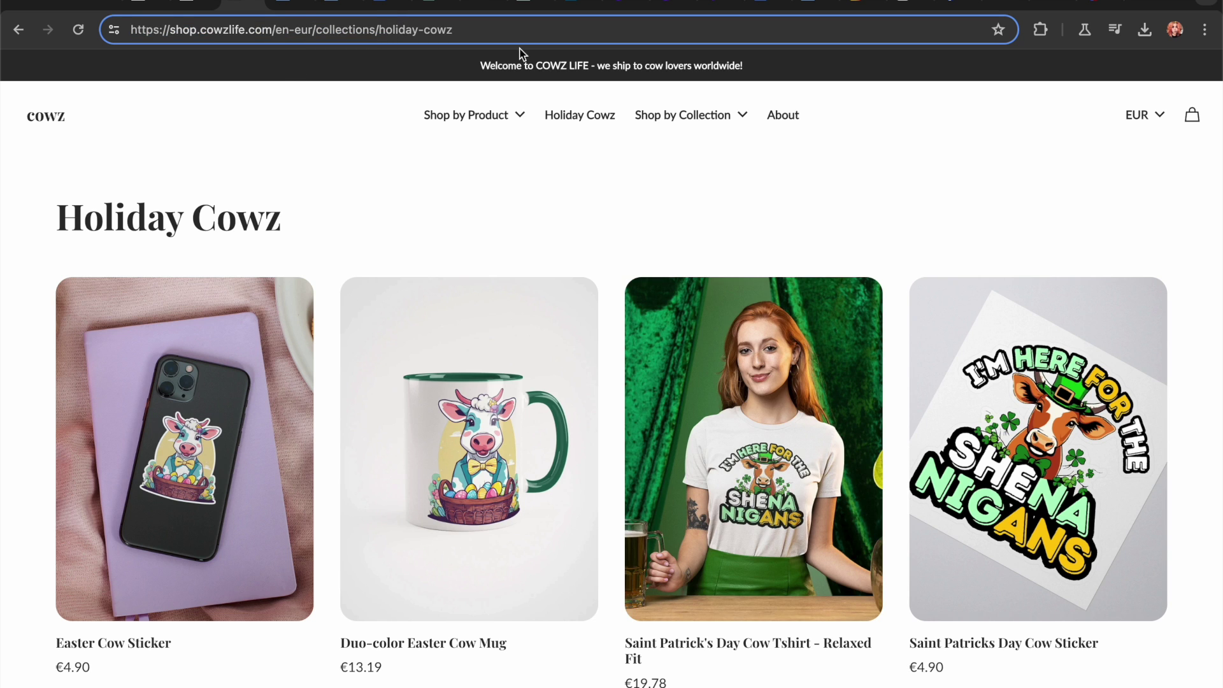
pyautogui.press('BackSpace')
pyautogui.press('BackSpace')
pyautogui.press('BackSpace')
pyautogui.press('BackSpace')
pyautogui.press('BackSpace')
pyautogui.press('BackSpace')
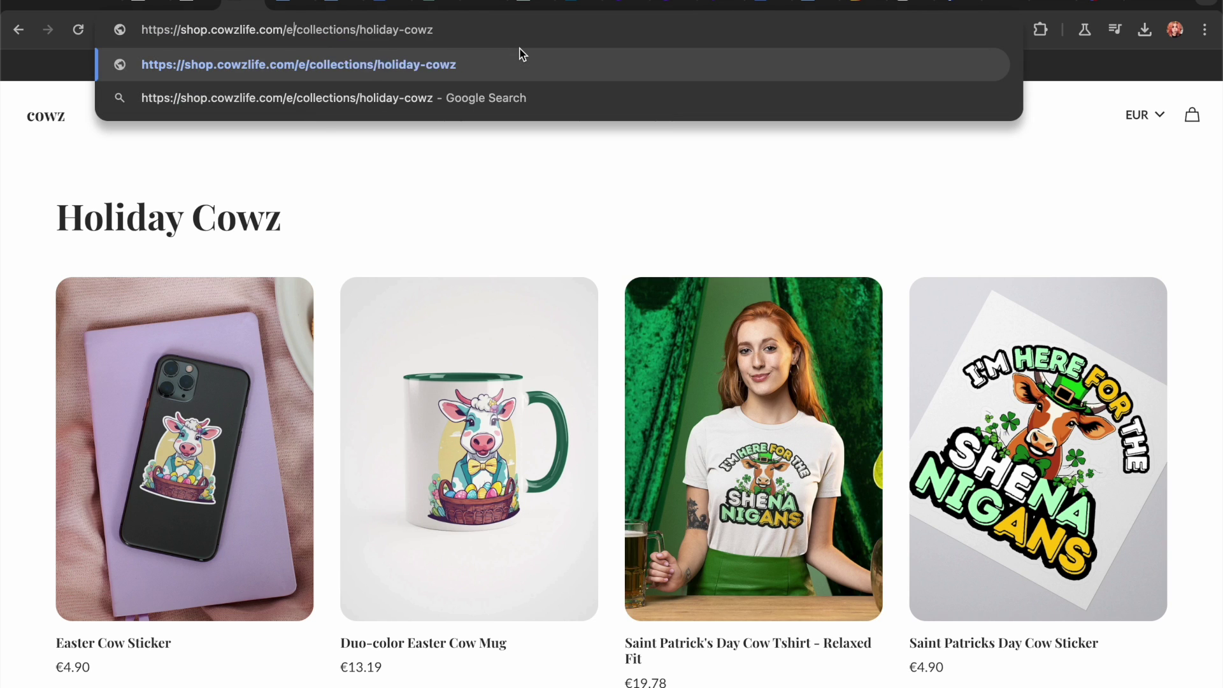
pyautogui.press('BackSpace')
pyautogui.press('super+a')
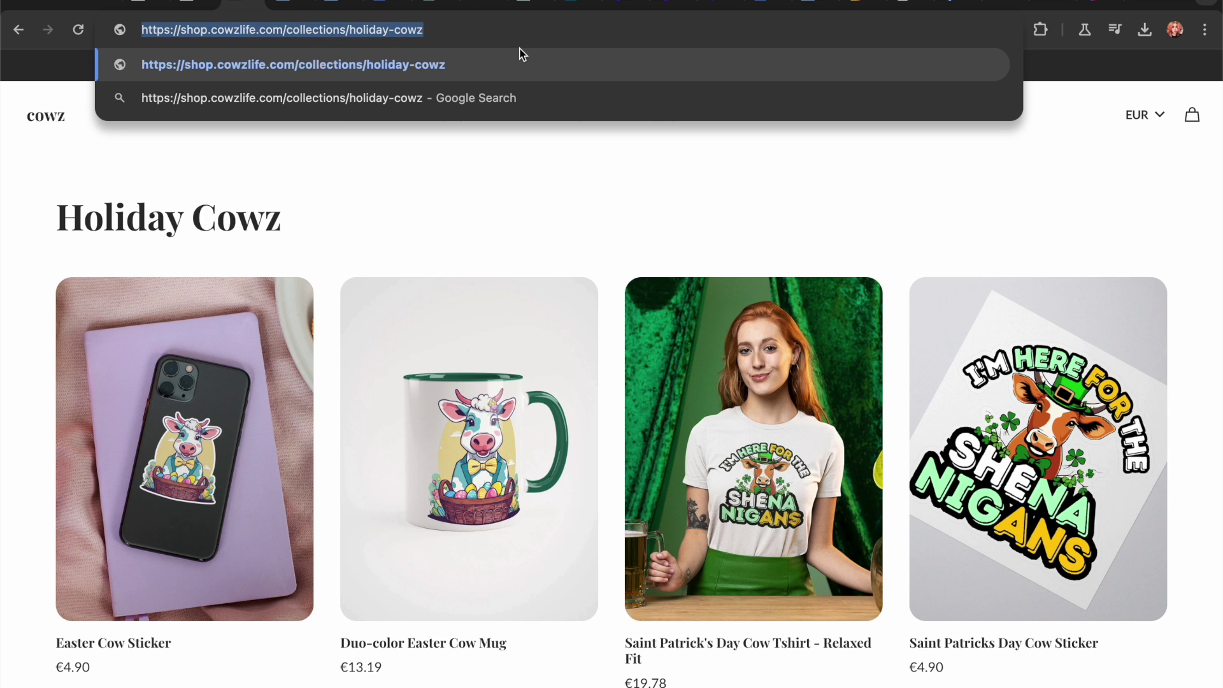
pyautogui.hotkey('ctrl', 'shift', 'Tab')
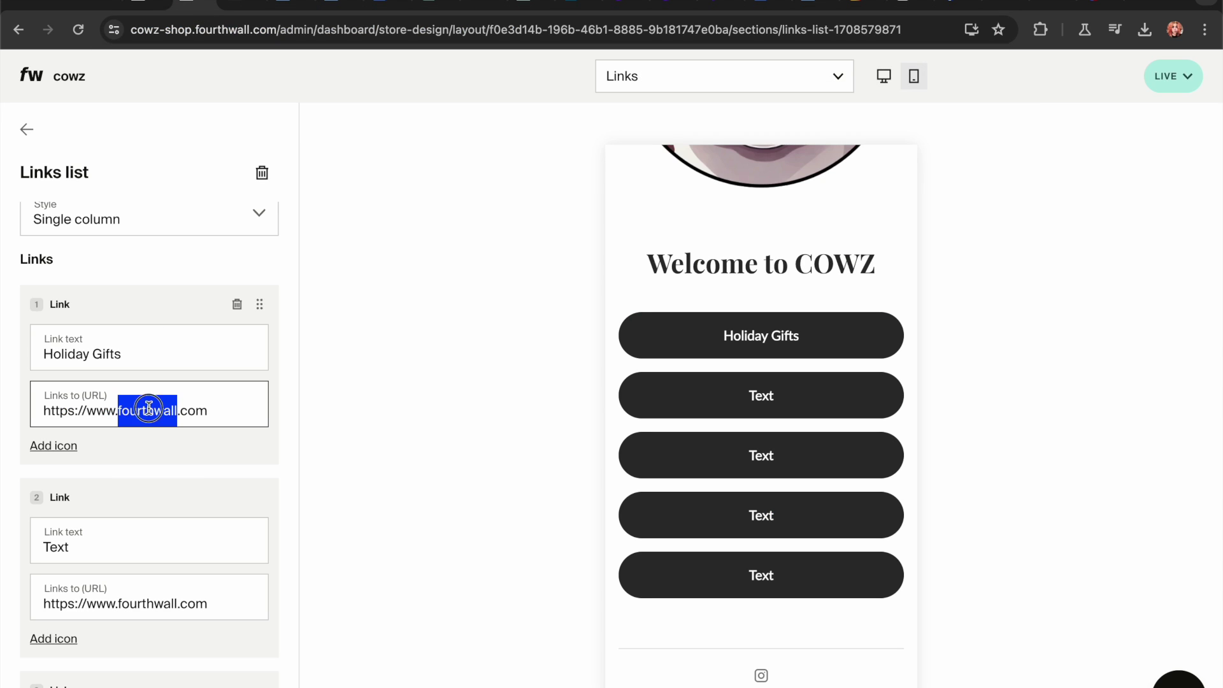
# - Paste the Holiday Cowz URL into Link 1's address, leaving it without an icon
pyautogui.tripleClick(149, 407)
pyautogui.write('https://cowzlife.com/collections/holiday-cowz')
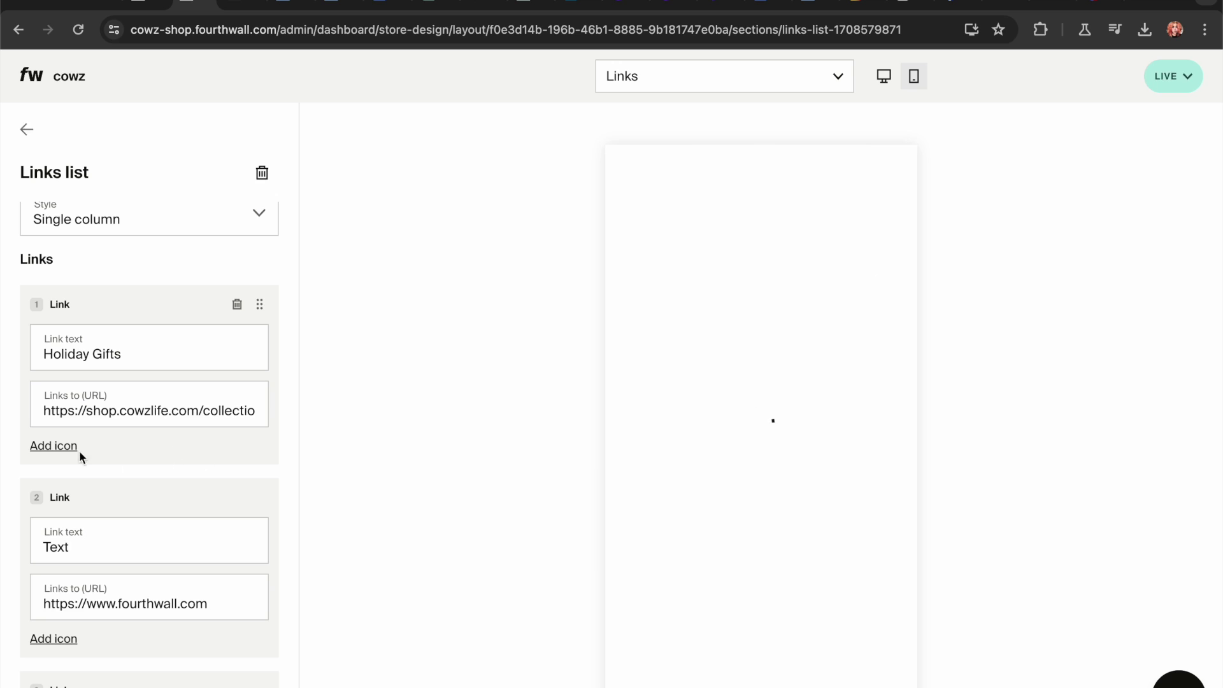
pyautogui.click(64, 450)
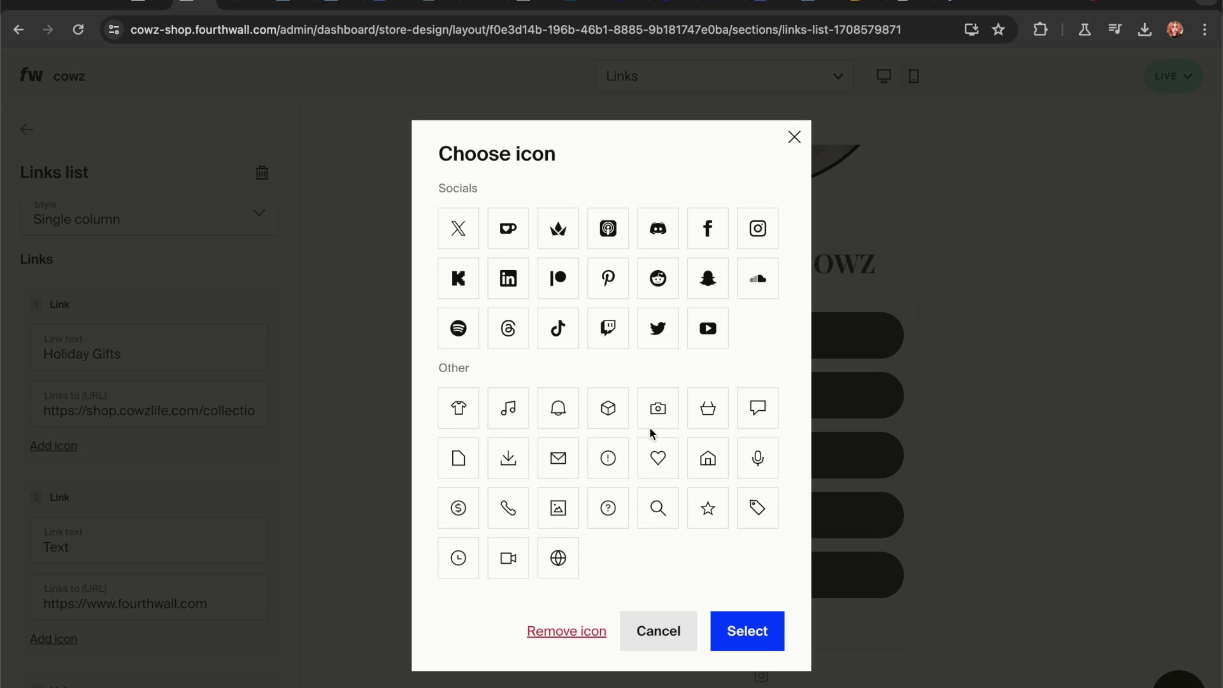
pyautogui.click(794, 138)
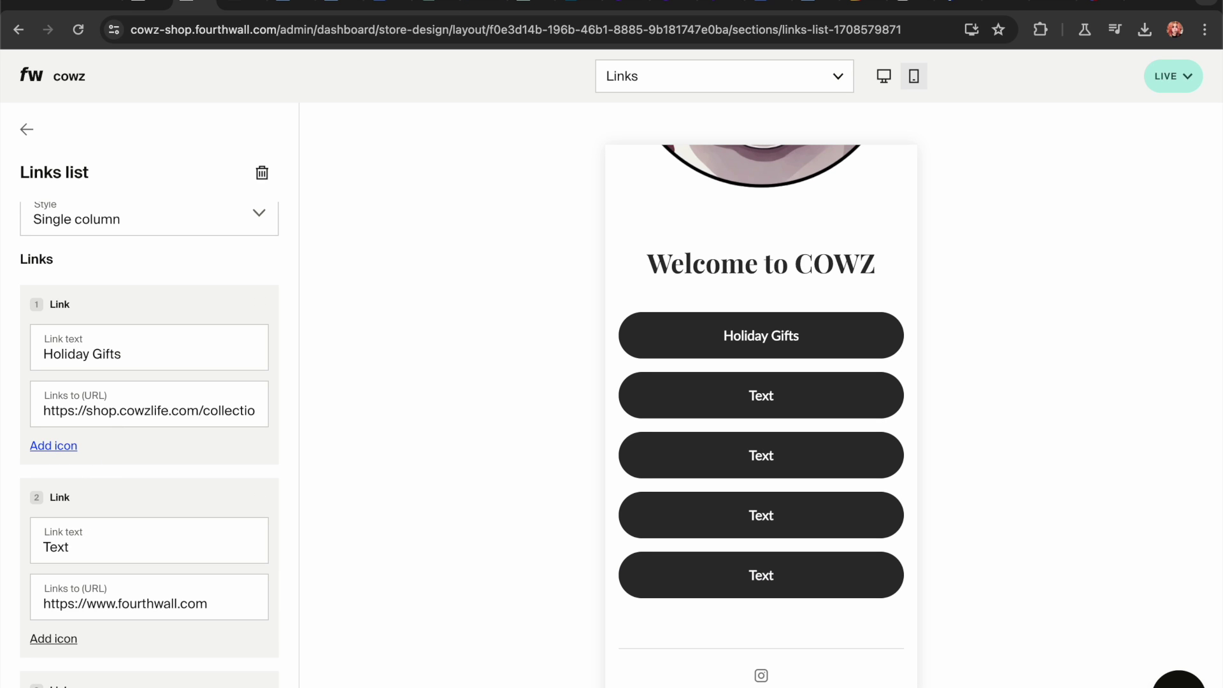
pyautogui.click(249, 8)
# - Open the Drinkware collection from Shop by Product and copy its URL without en-eur
pyautogui.moveTo(488, 114)
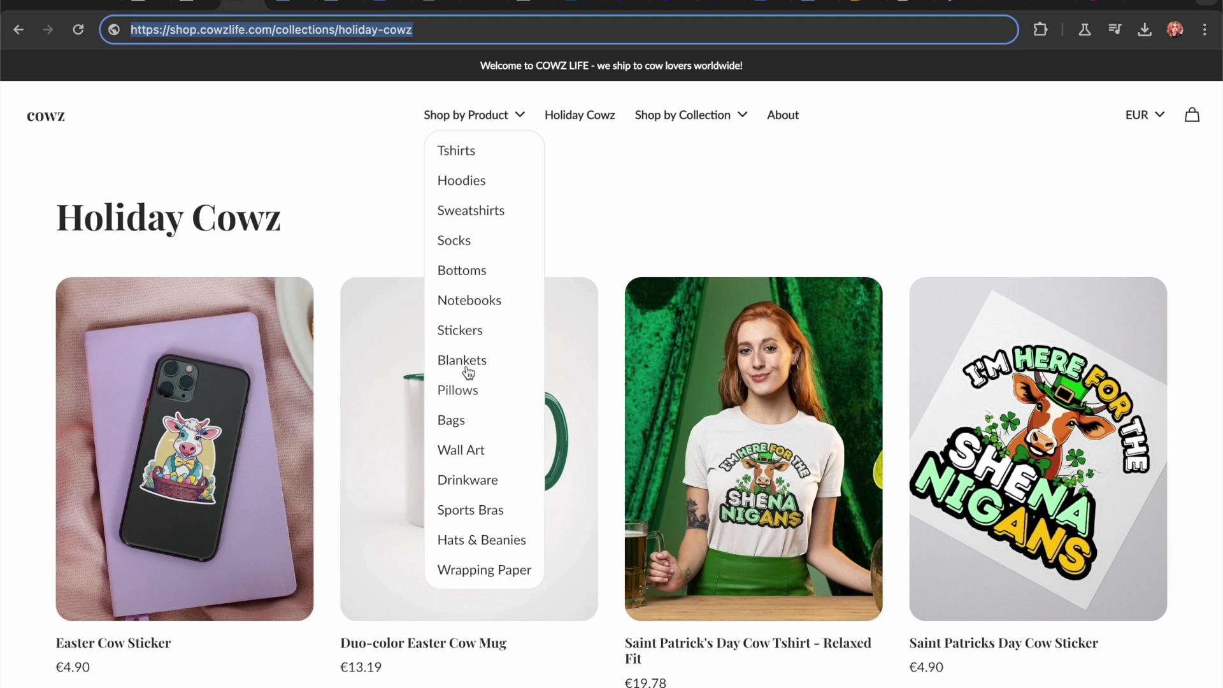
pyautogui.moveTo(687, 125)
pyautogui.click(478, 481)
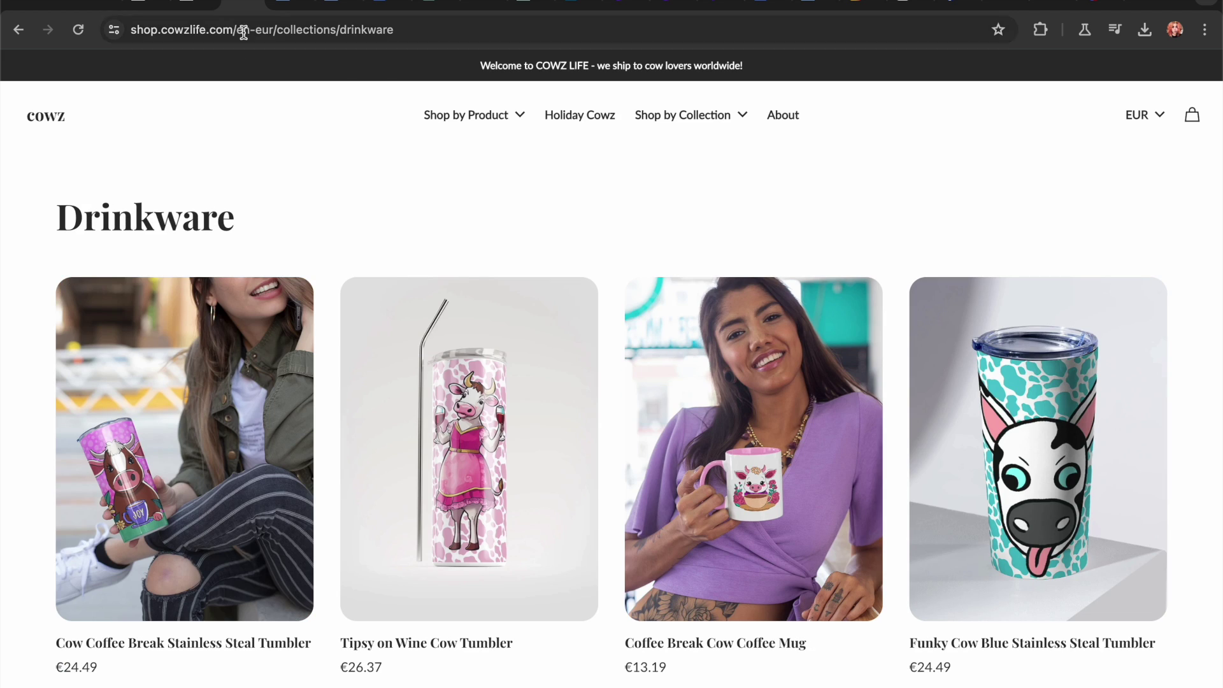
pyautogui.click(243, 33)
pyautogui.click(272, 30)
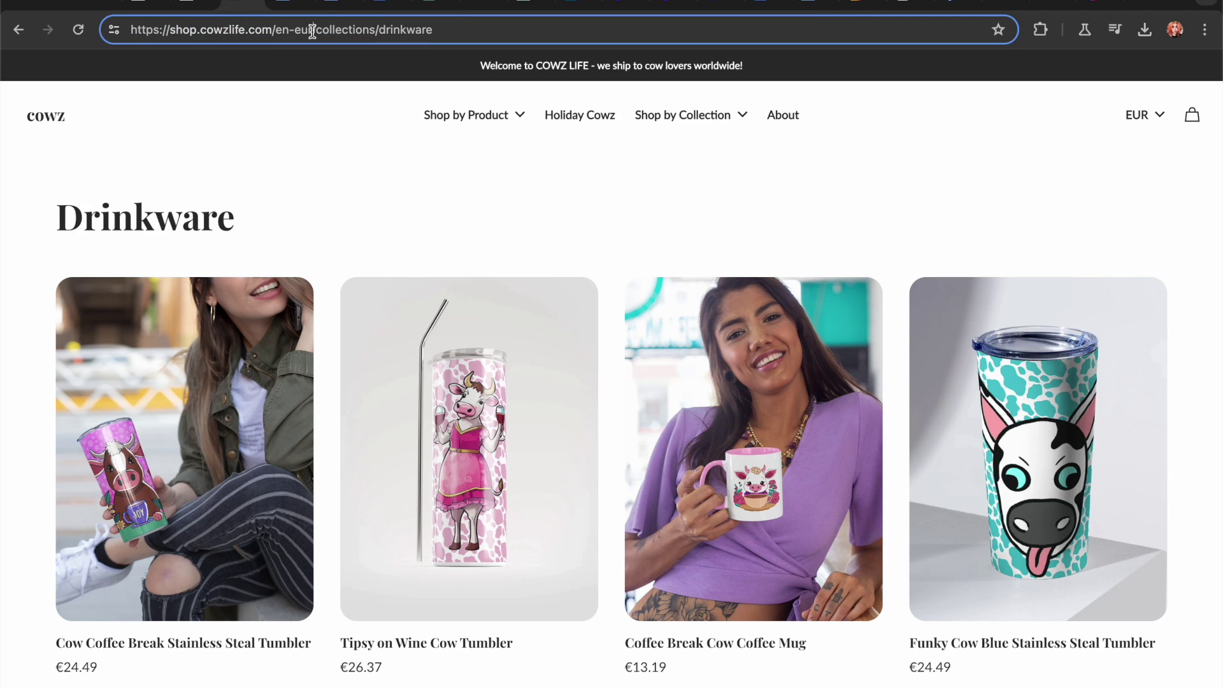
pyautogui.press('BackSpace')
pyautogui.press('BackSpace')
pyautogui.press('BackSpace')
pyautogui.press('BackSpace')
pyautogui.press('BackSpace')
pyautogui.press('BackSpace')
pyautogui.press('BackSpace')
pyautogui.press('super+a')
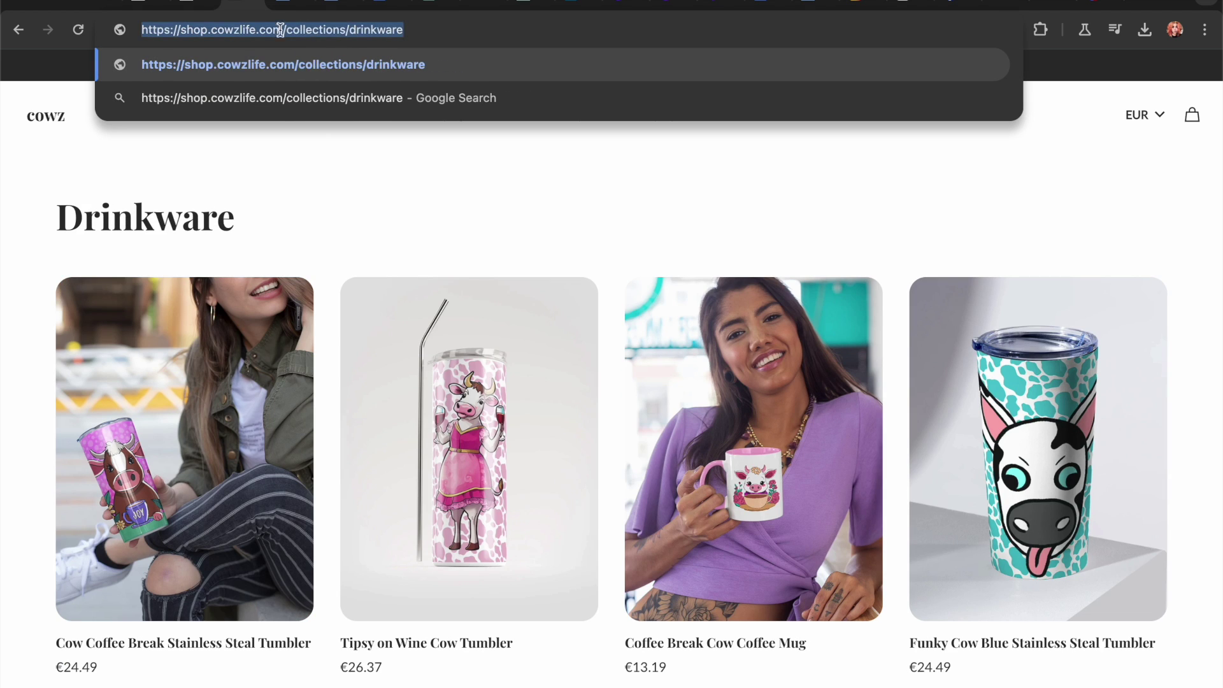
# - Relabel the second link 'Cow Mugs & Tumblers'
pyautogui.click(194, 4)
pyautogui.click(85, 545)
pyautogui.doubleClick(85, 546)
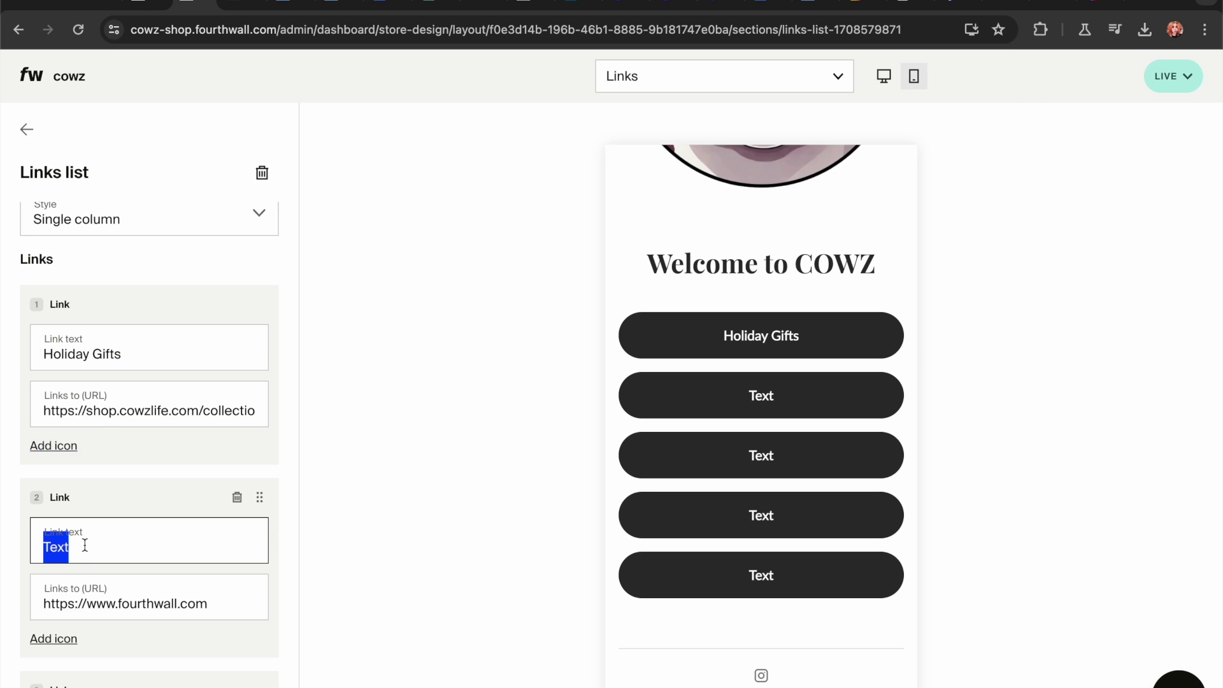
pyautogui.write('Cow Mugs & Tumbler')
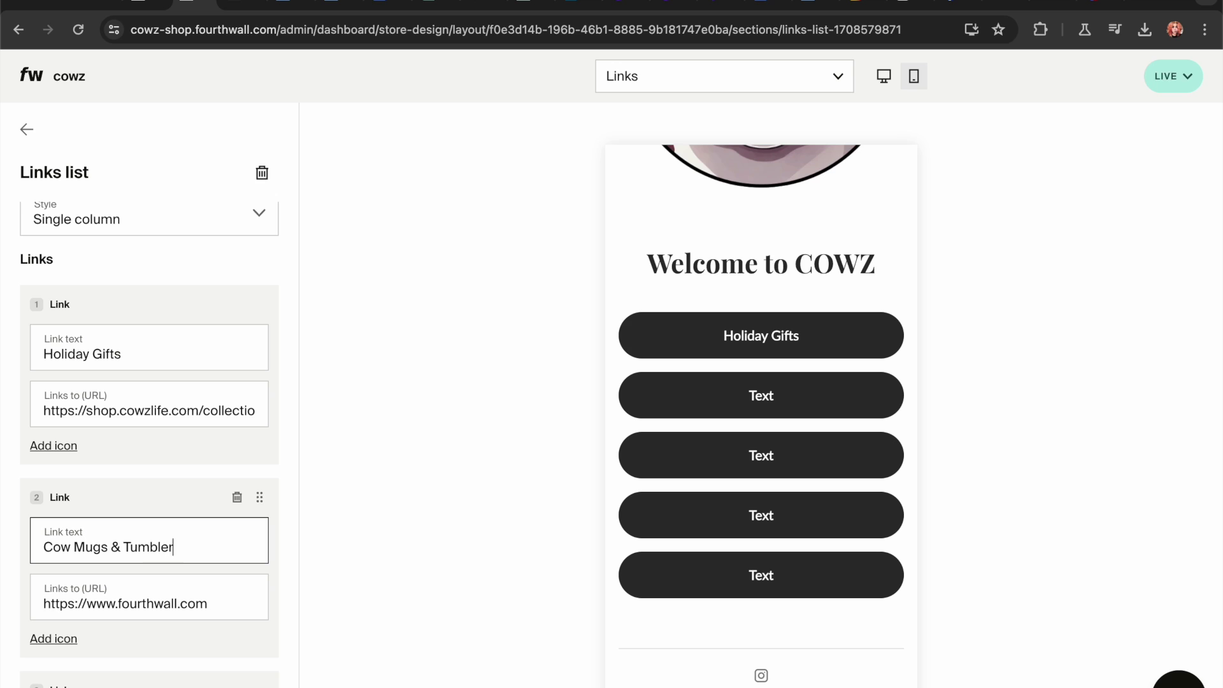
pyautogui.write('s')
pyautogui.click(91, 602)
pyautogui.doubleClick(96, 602)
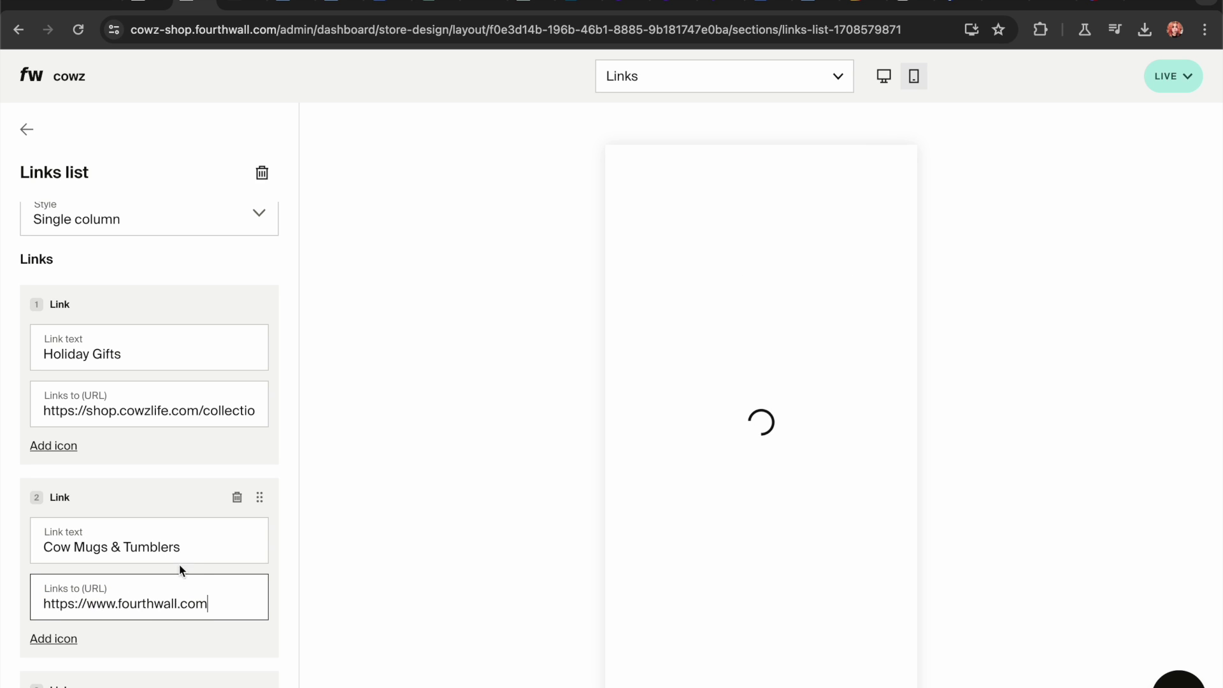
pyautogui.scroll(-5, 181, 408)
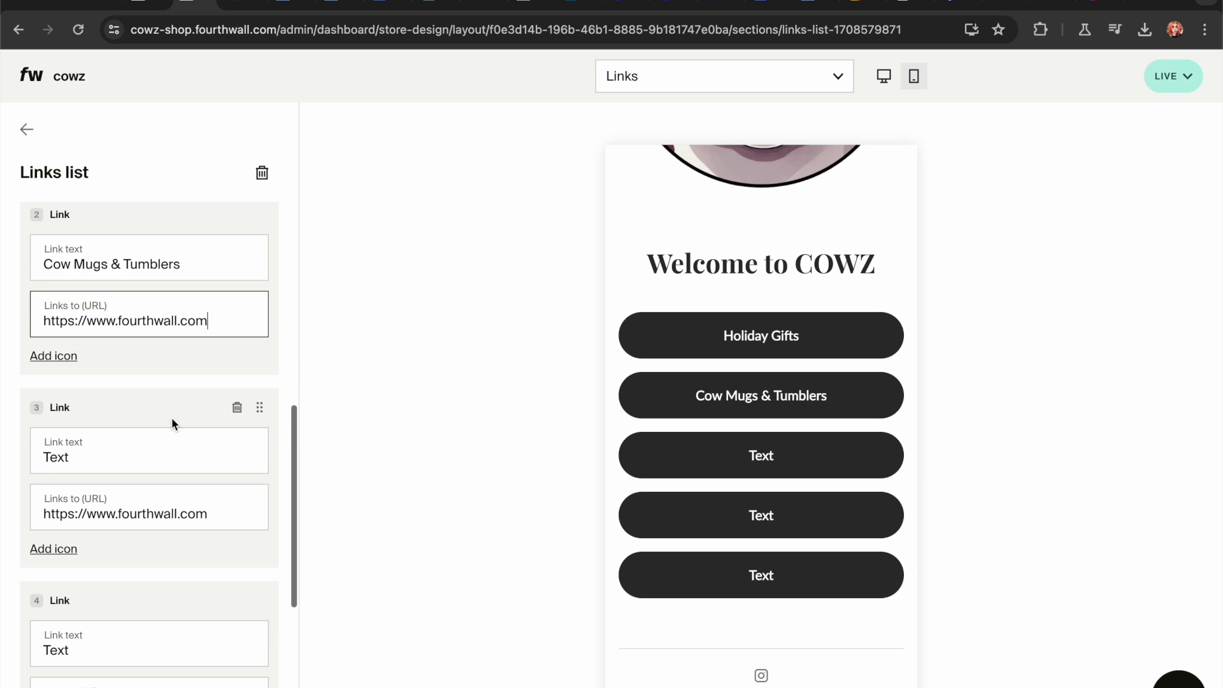
# - Open the Stickers collection and copy its URL with the en-eur region removed
pyautogui.click(243, 4)
pyautogui.moveTo(477, 118)
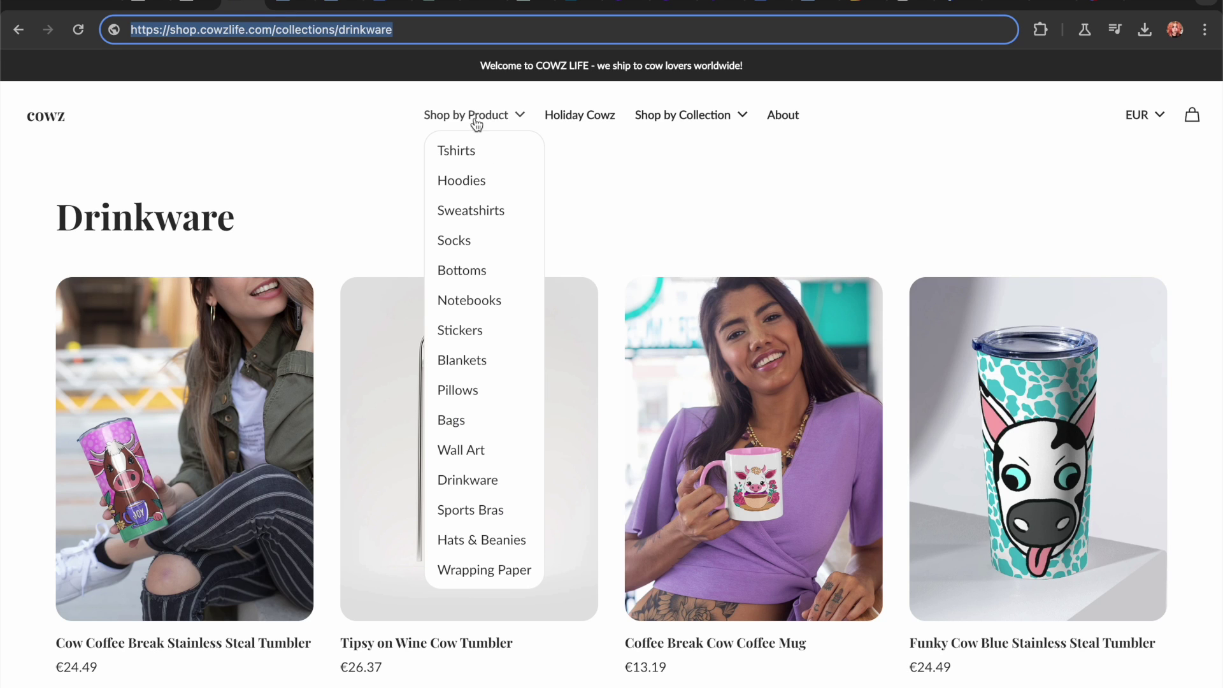
pyautogui.click(459, 330)
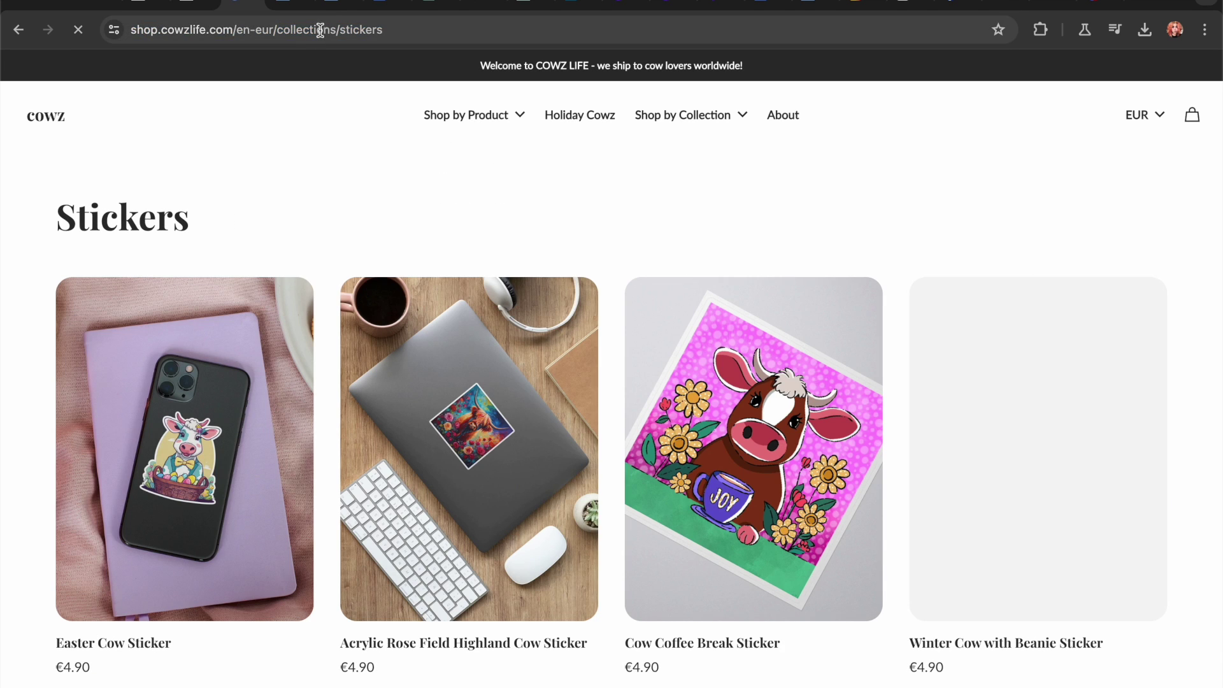
pyautogui.doubleClick(261, 30)
pyautogui.press('BackSpace')
pyautogui.press('BackSpace')
pyautogui.press('BackSpace')
pyautogui.press('BackSpace')
pyautogui.press('BackSpace')
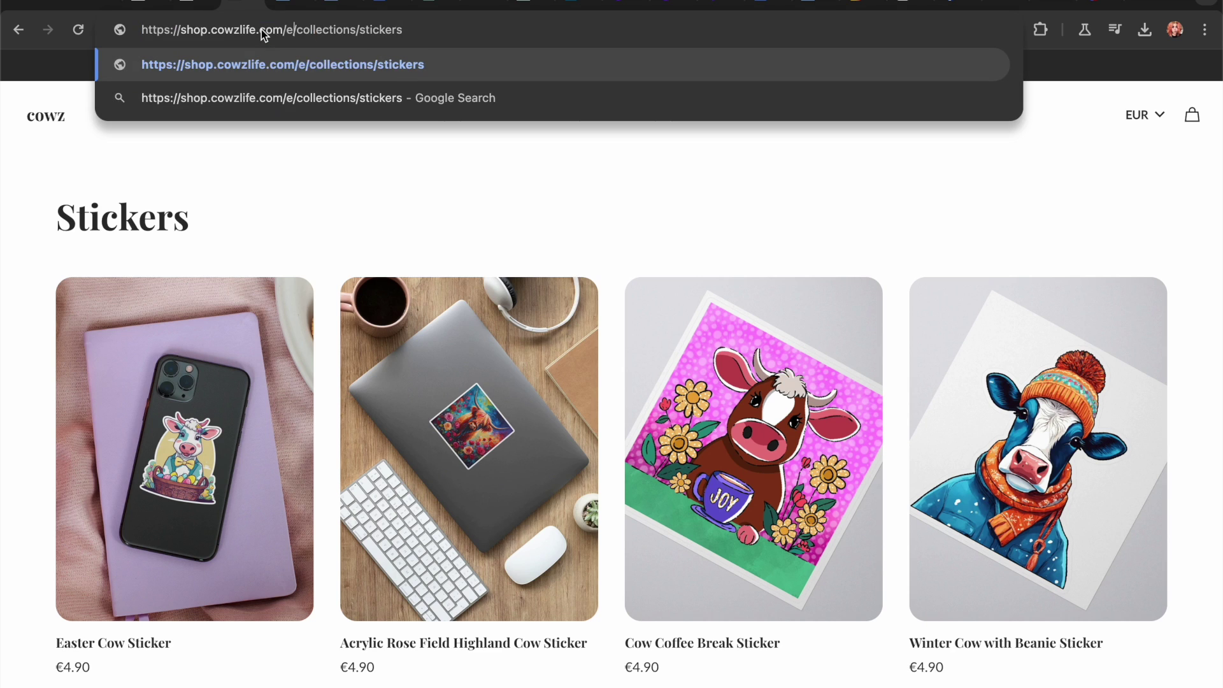
pyautogui.press('super+a')
pyautogui.press('super+c')
# - Label the third link 'Cute Cow Stickers' and paste the Stickers URL as its address
pyautogui.click(178, 5)
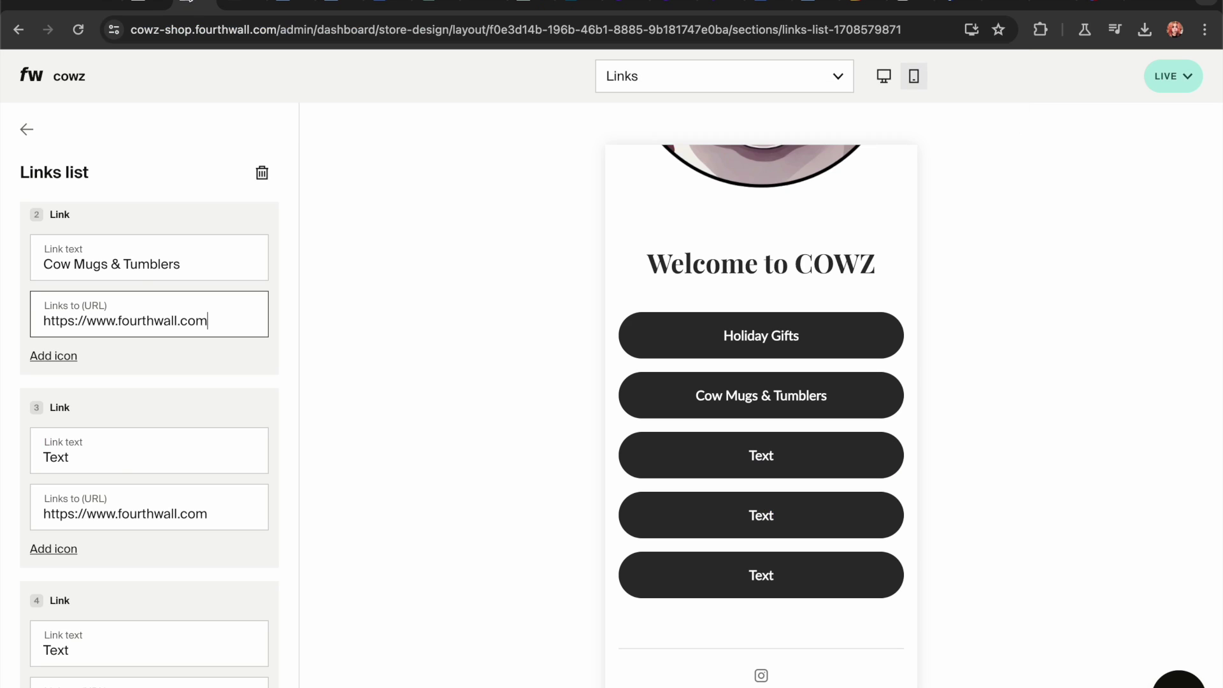
pyautogui.doubleClick(96, 458)
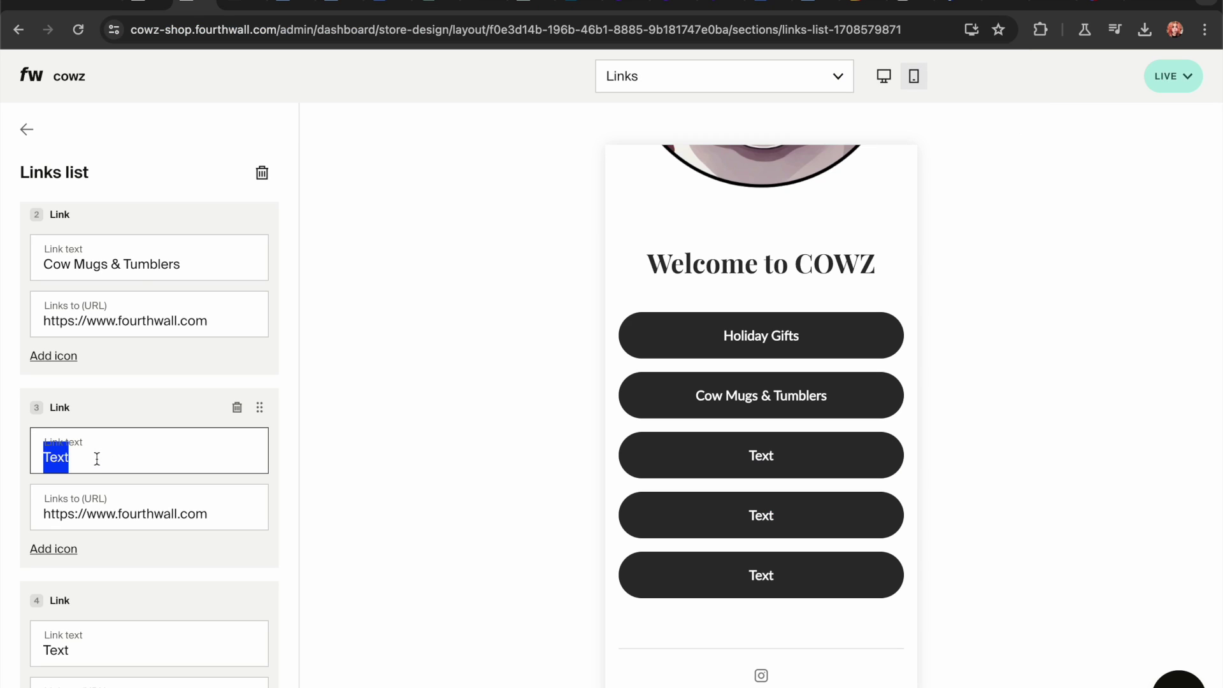
pyautogui.write('Cow Lover')
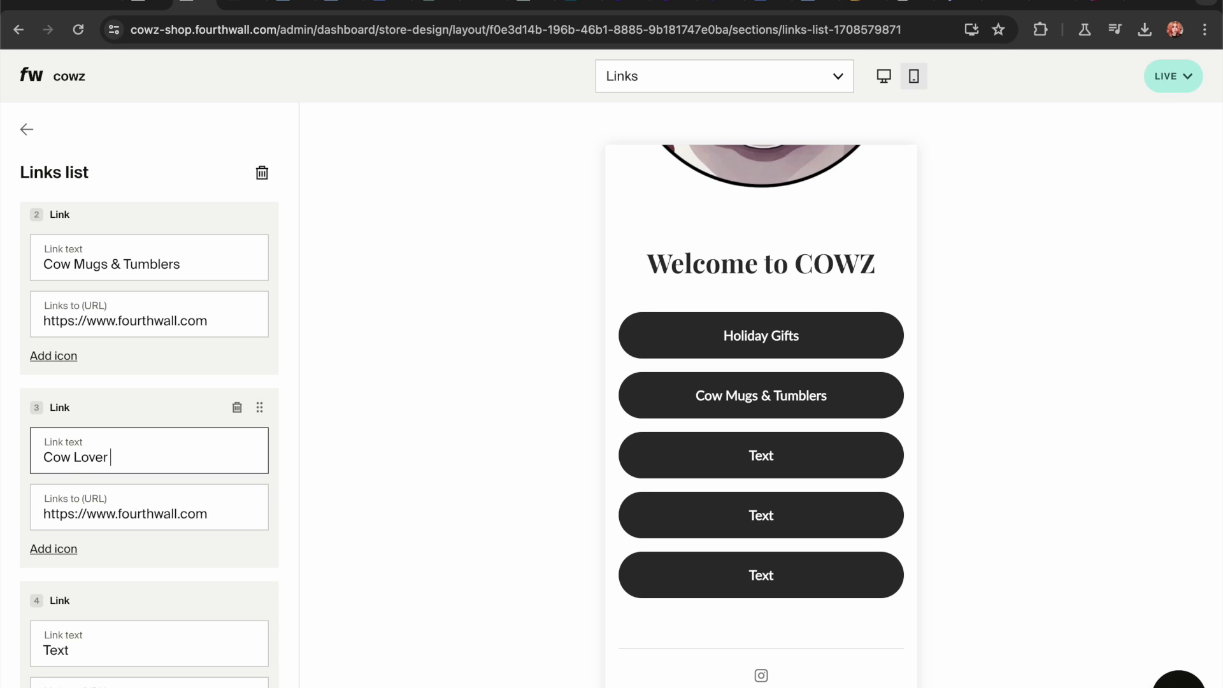
pyautogui.press('super+a')
pyautogui.write('Cute')
pyautogui.doubleClick(130, 514)
pyautogui.write('https://cowz-shop.fourthwall.com/collections/stickers')
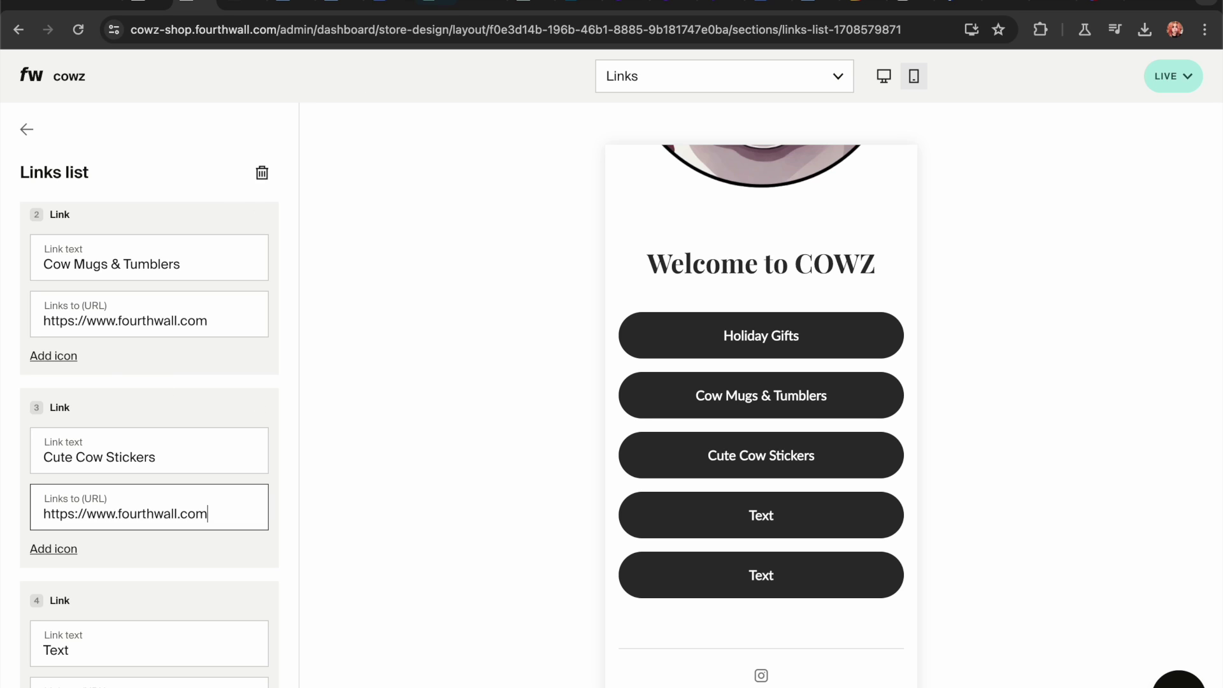
pyautogui.scroll(2, 105, 369)
pyautogui.scroll(5, 105, 368)
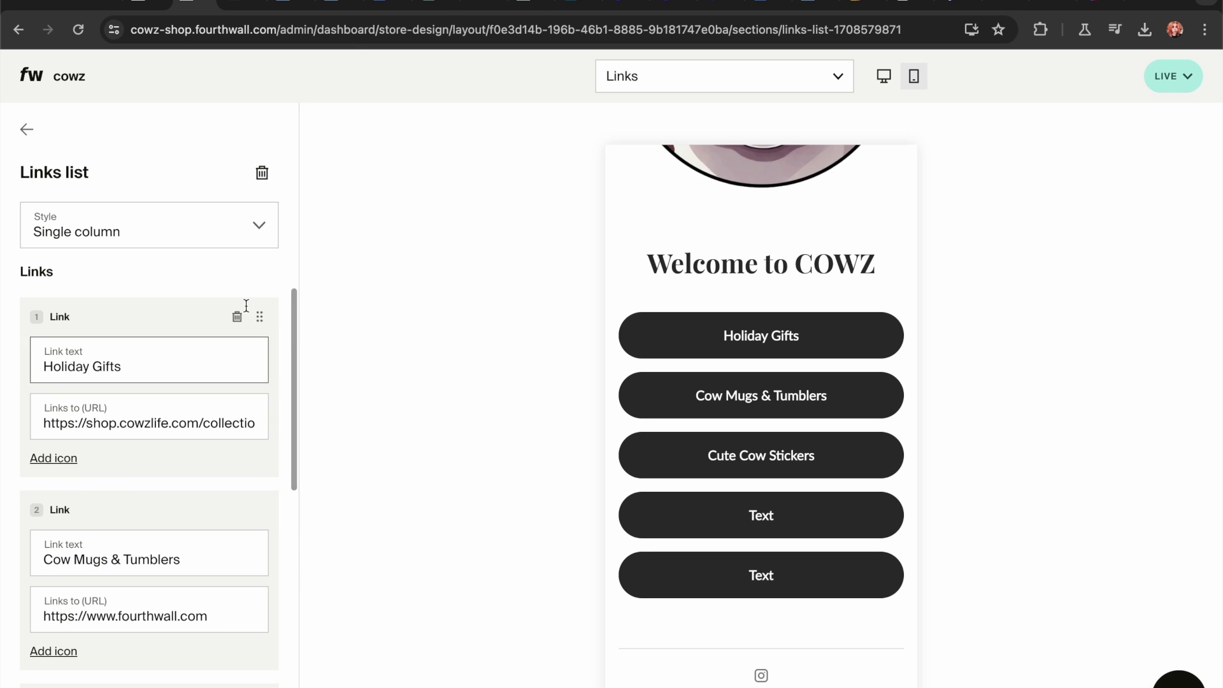
# - Paste the Stickers collection URL into the second and third links' addresses
pyautogui.click(248, 4)
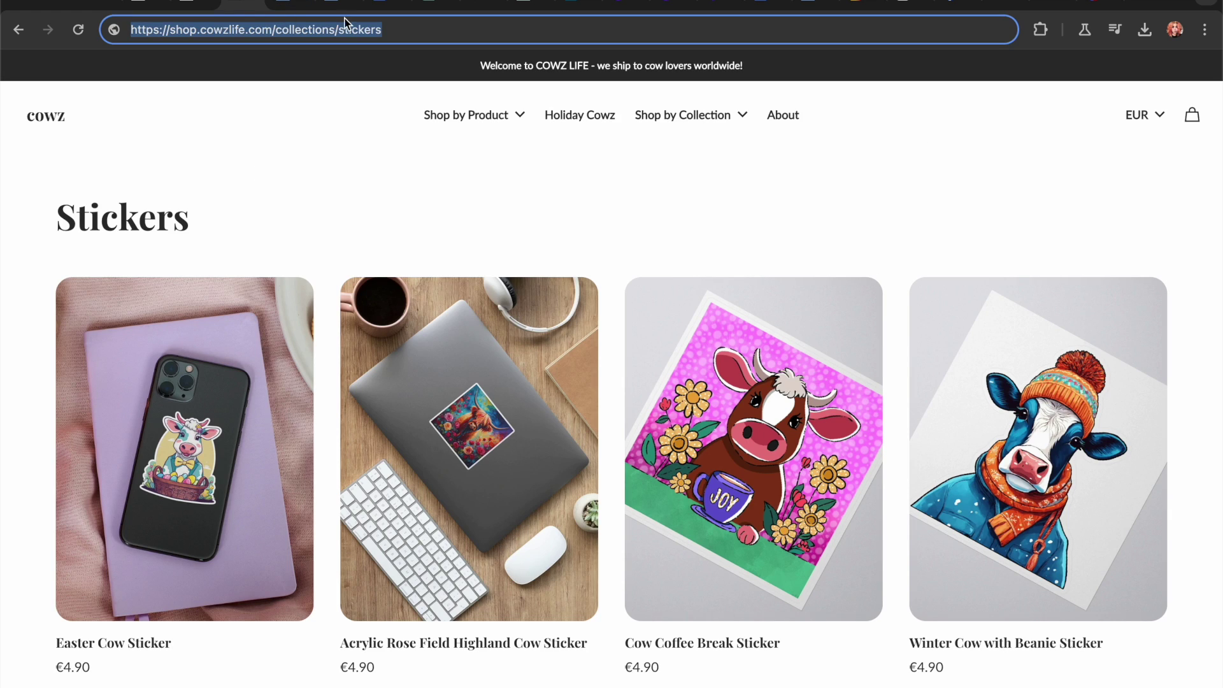
pyautogui.click(194, 3)
pyautogui.click(164, 614)
pyautogui.press('super+a')
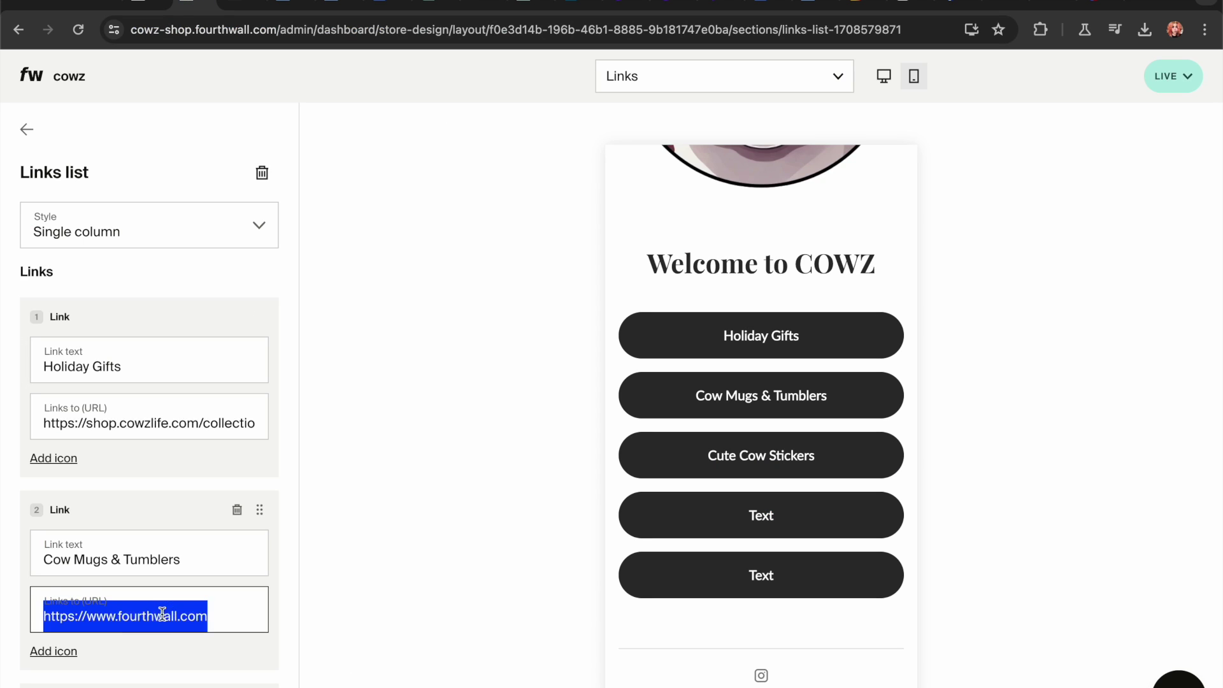
pyautogui.press('super+v')
pyautogui.click(190, 653)
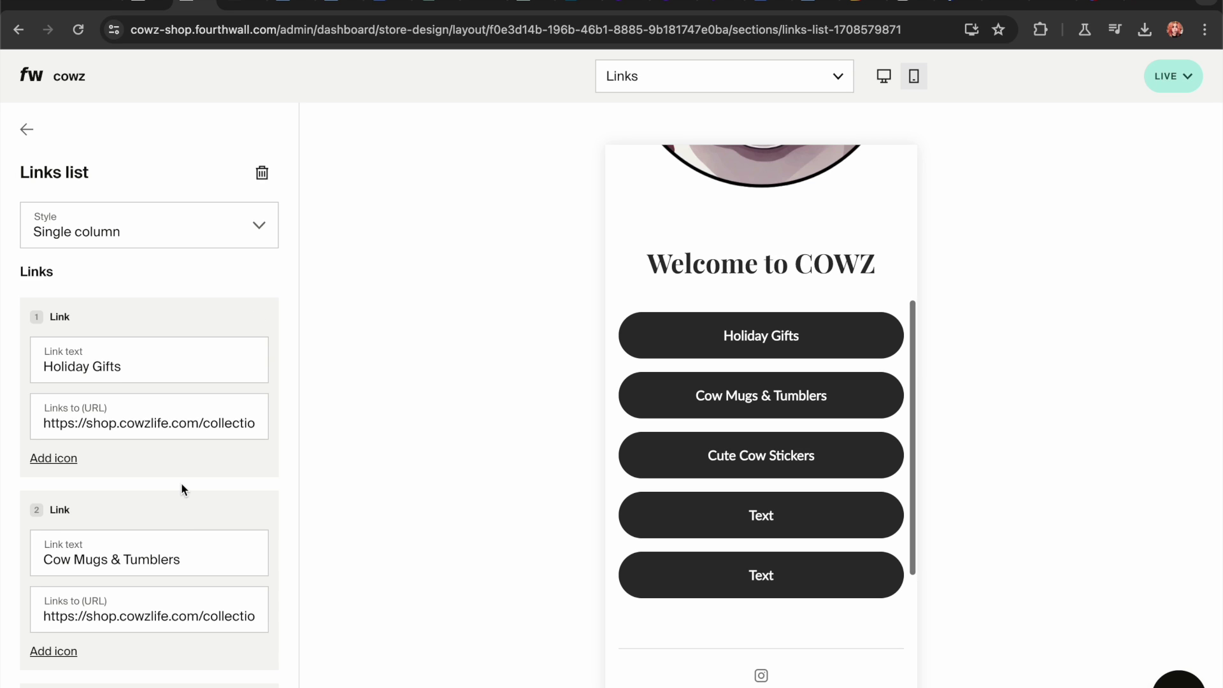
pyautogui.scroll(-4, 181, 489)
pyautogui.click(155, 584)
pyautogui.press('super+a')
pyautogui.press('super+v')
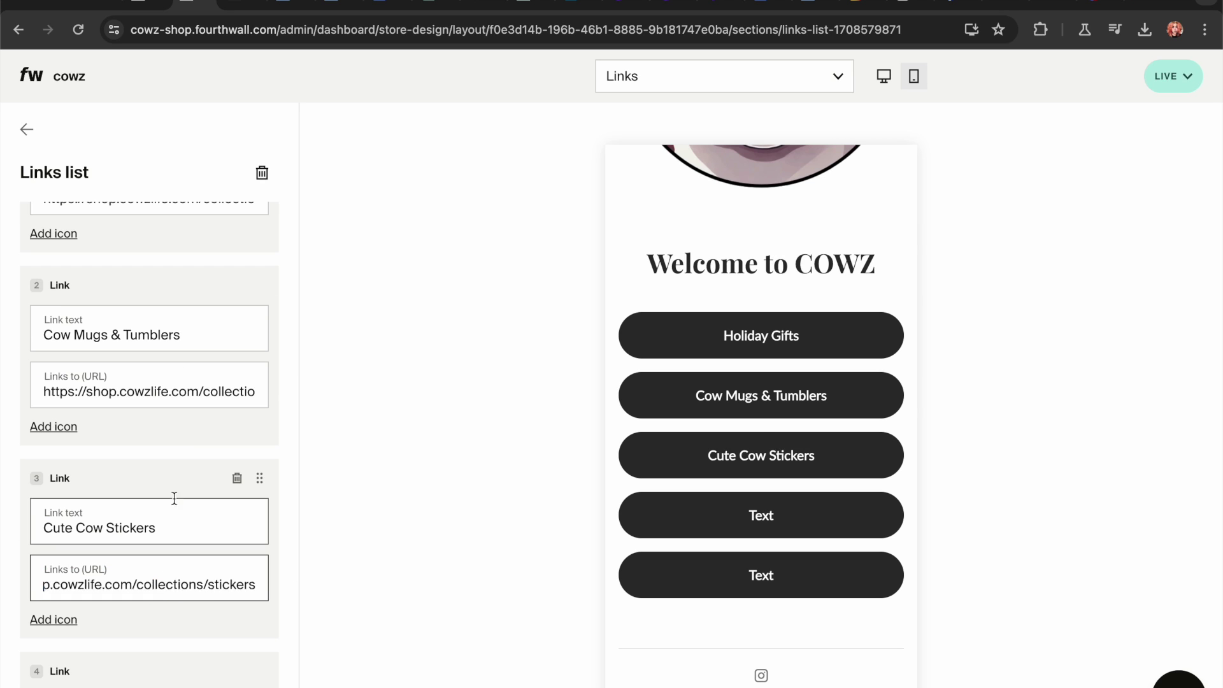
pyautogui.click(177, 464)
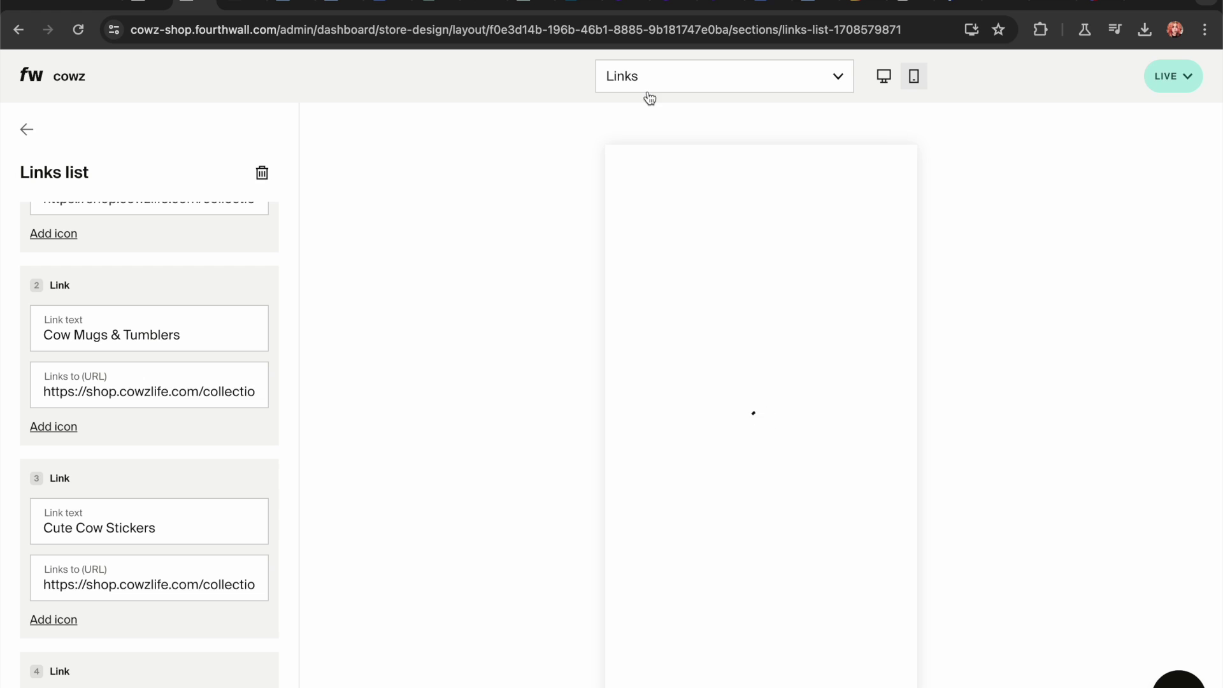
# - Recopy the cleaned Drinkware collection URL and set it as the second link's address
pyautogui.click(242, 6)
pyautogui.click(19, 30)
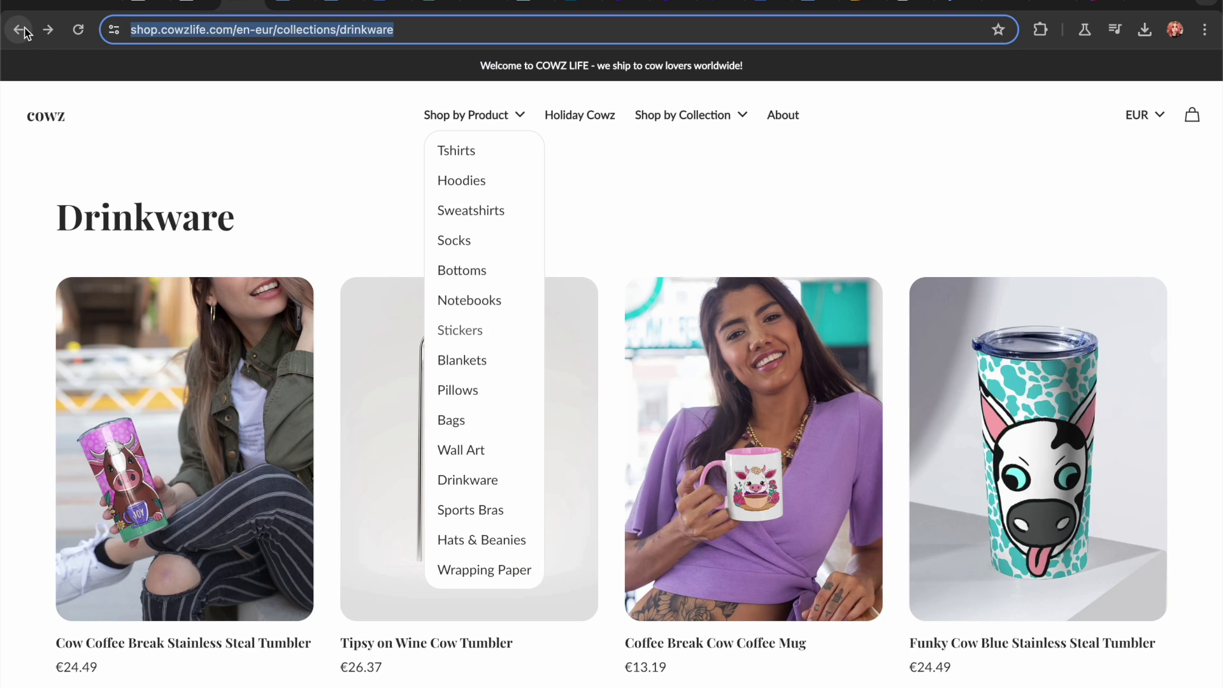
pyautogui.click(338, 30)
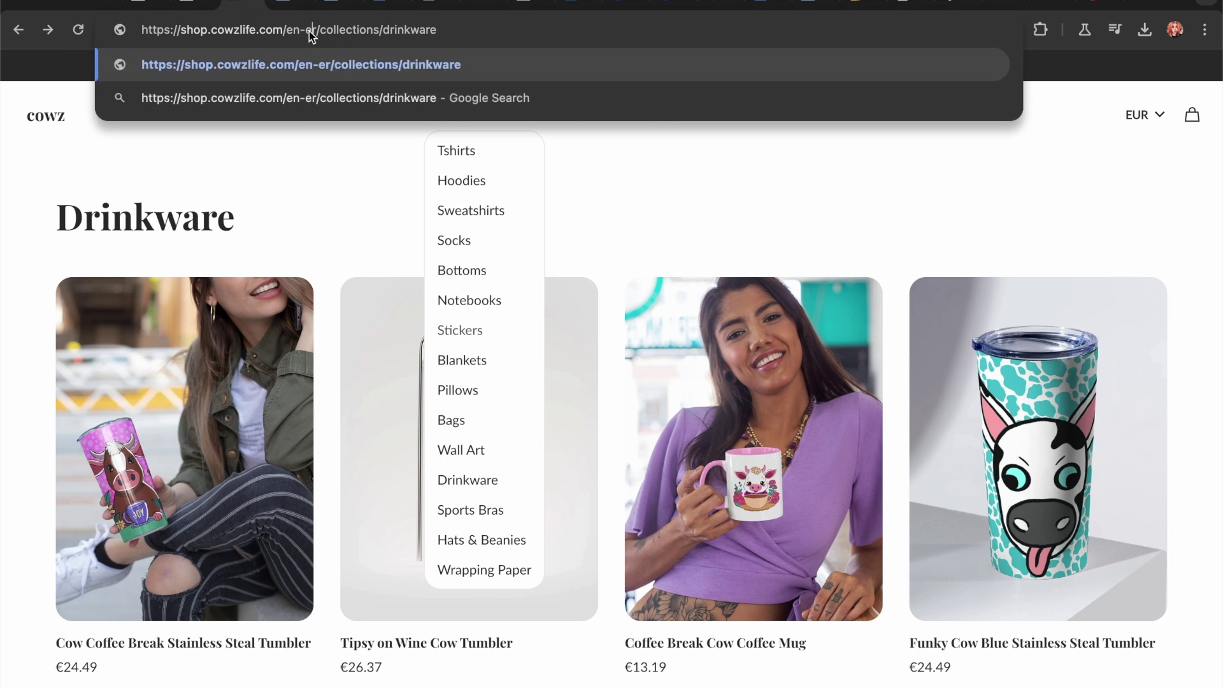
pyautogui.press('BackSpace')
pyautogui.press('BackSpace')
pyautogui.press('BackSpace')
pyautogui.press('BackSpace')
pyautogui.press('BackSpace')
pyautogui.press('BackSpace')
pyautogui.hotkey('ctrl', 'a')
pyautogui.hotkey('ctrl', 'c')
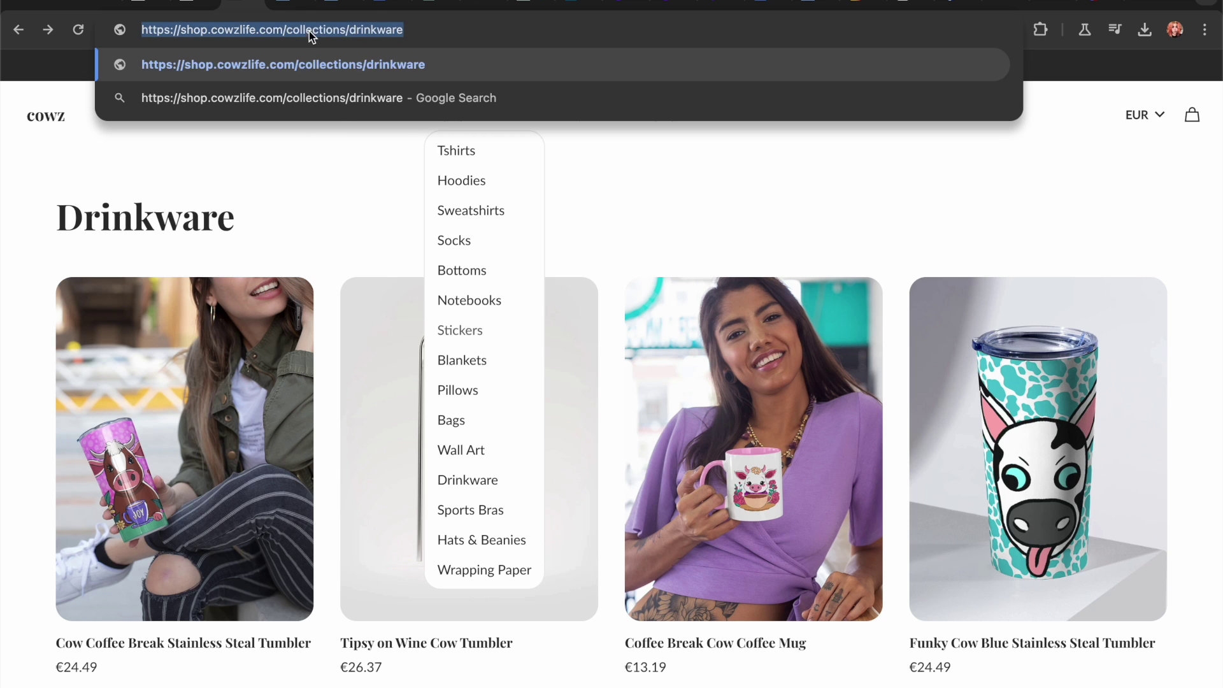
pyautogui.click(184, 5)
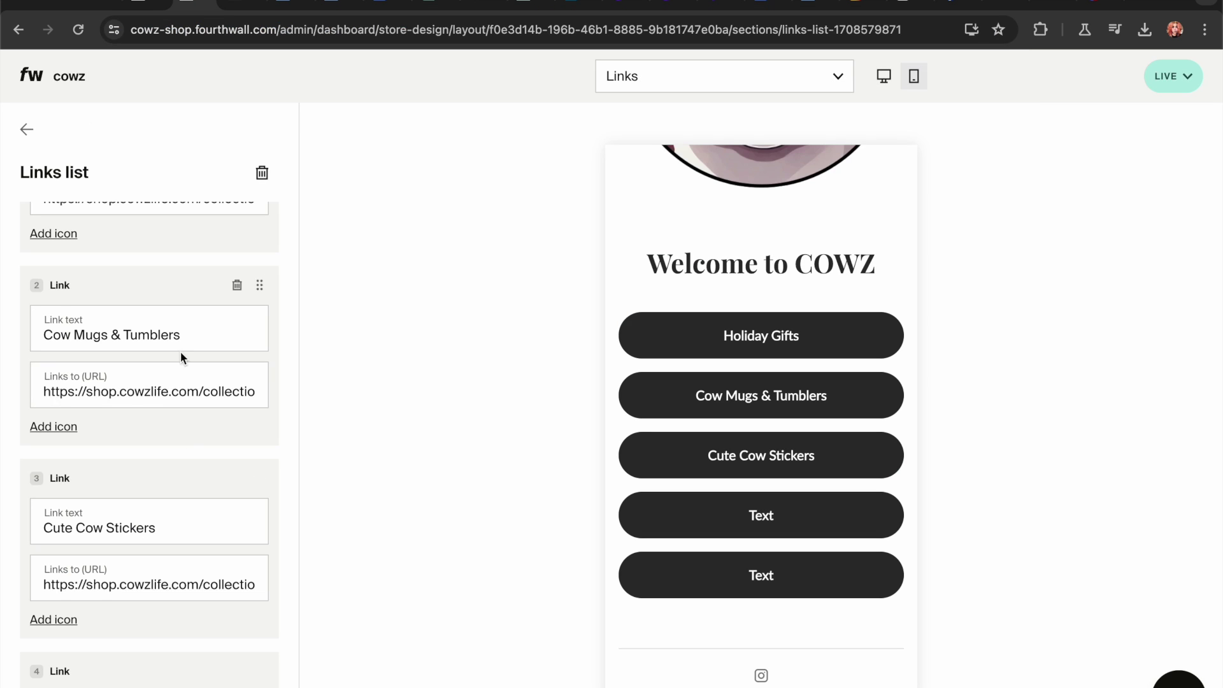
pyautogui.doubleClick(135, 391)
pyautogui.hotkey('ctrl', 'a')
pyautogui.hotkey('ctrl', 'v')
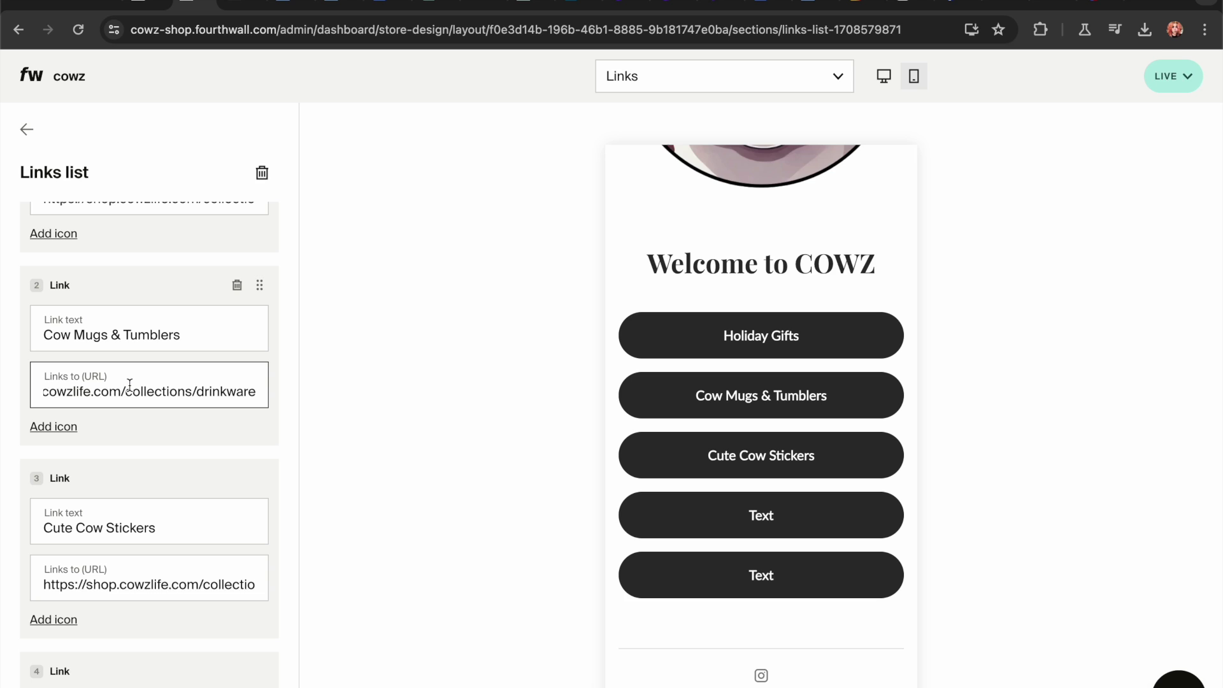
pyautogui.click(155, 423)
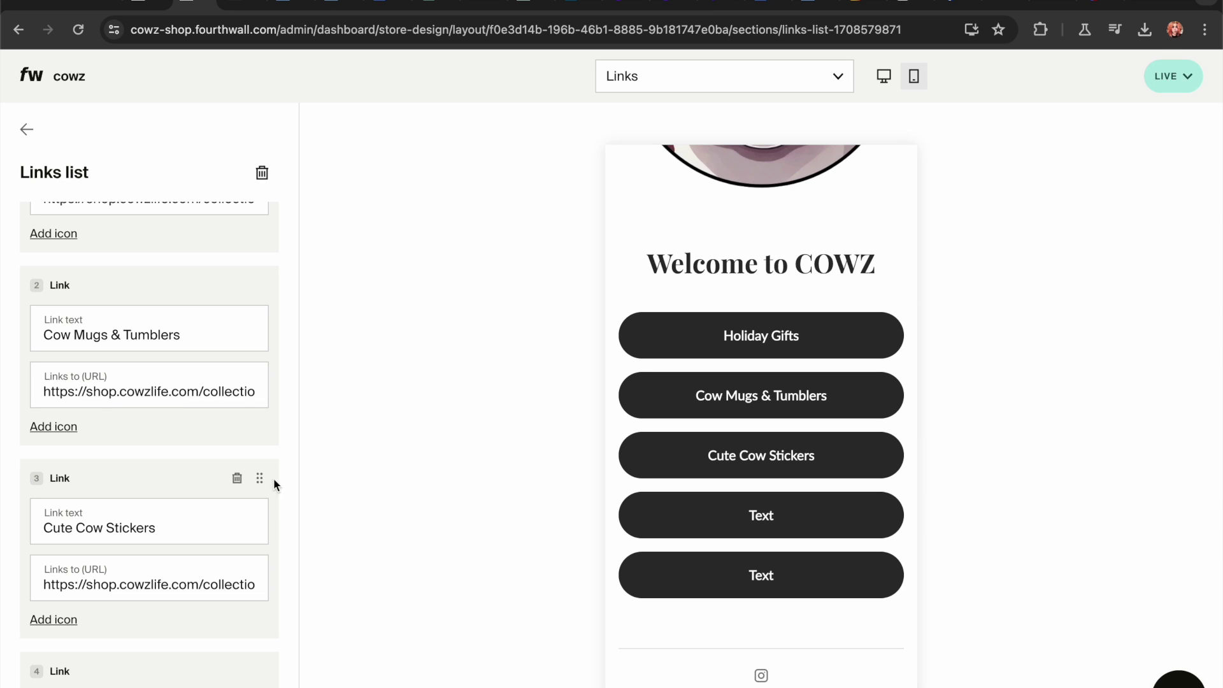
pyautogui.scroll(-5, 190, 454)
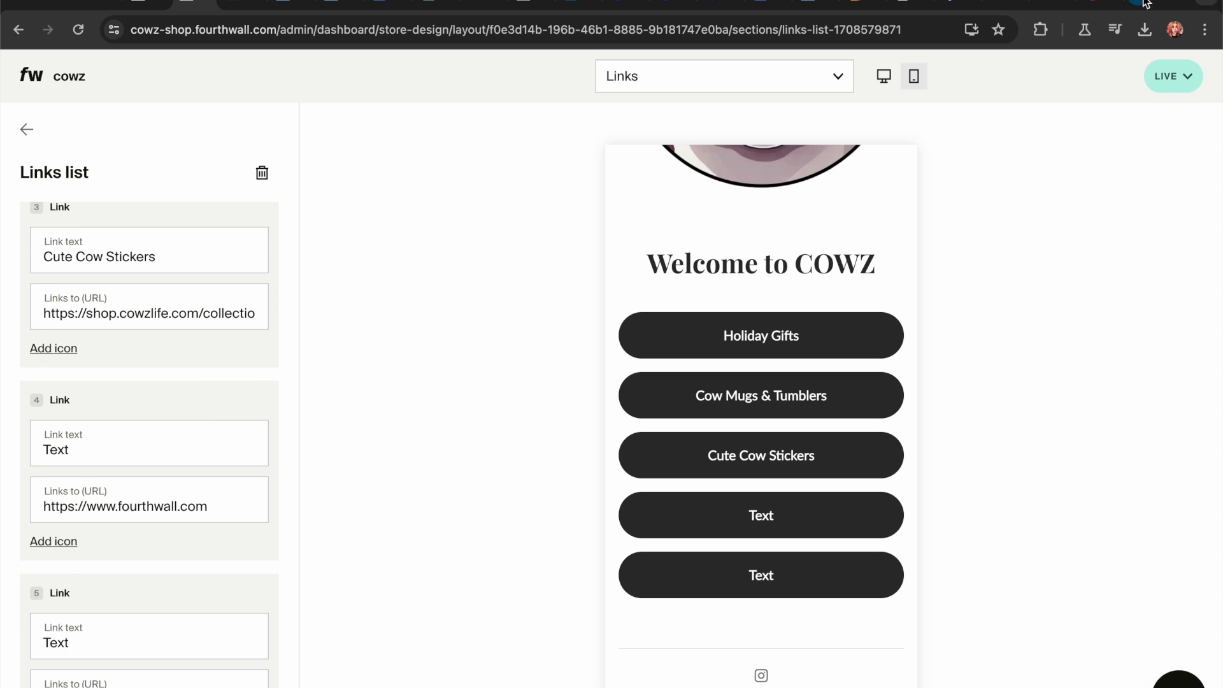
pyautogui.click(1145, 3)
# - Go to pinterest.com, open the COWZ LIFE profile's saved pins, and take its web address
pyautogui.write('pint')
pyautogui.press('Return')
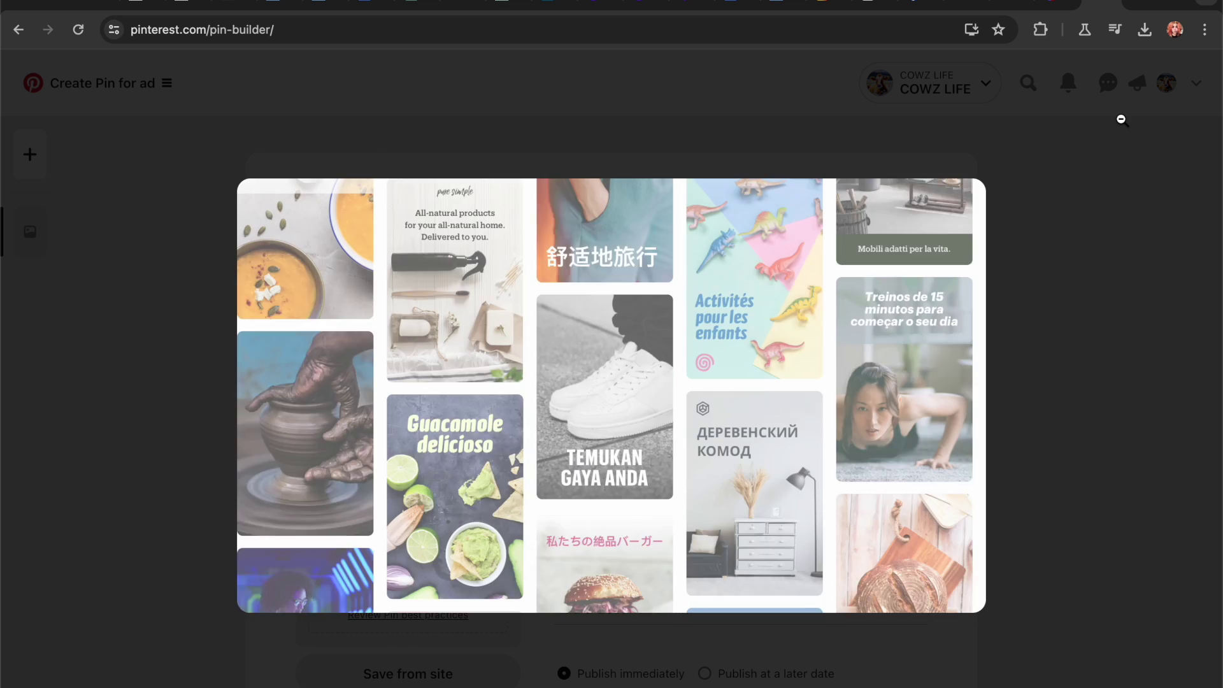
pyautogui.click(1166, 82)
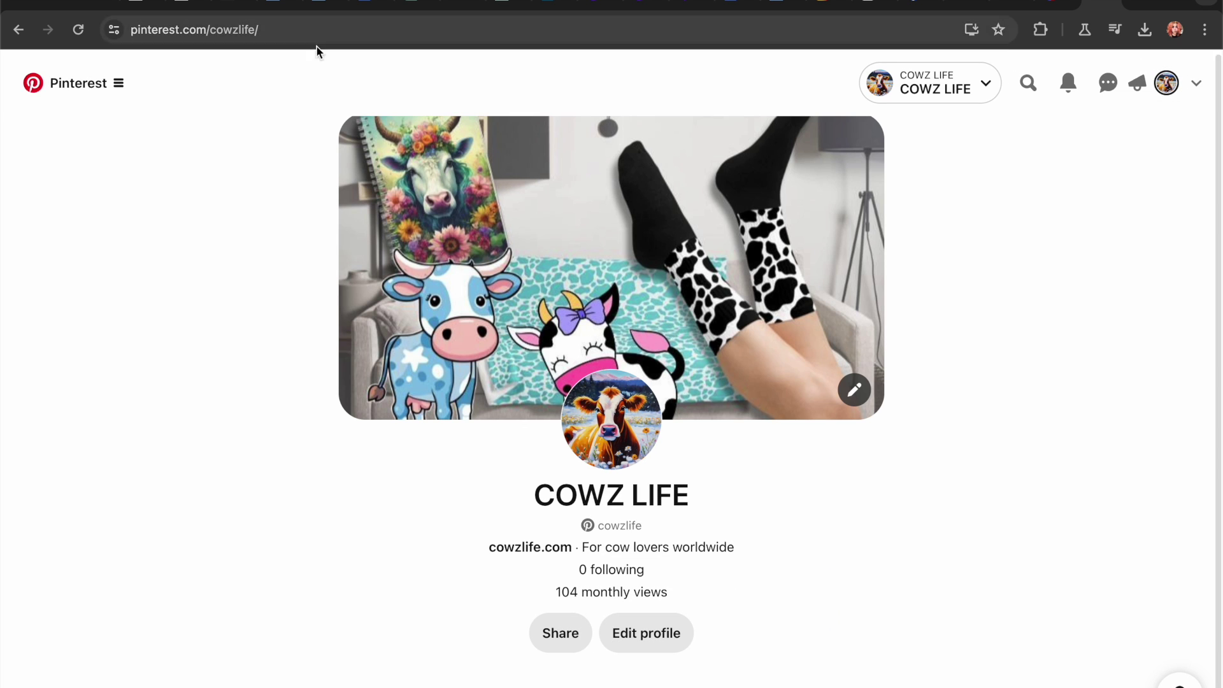
pyautogui.scroll(-1, 655, 595)
pyautogui.click(650, 652)
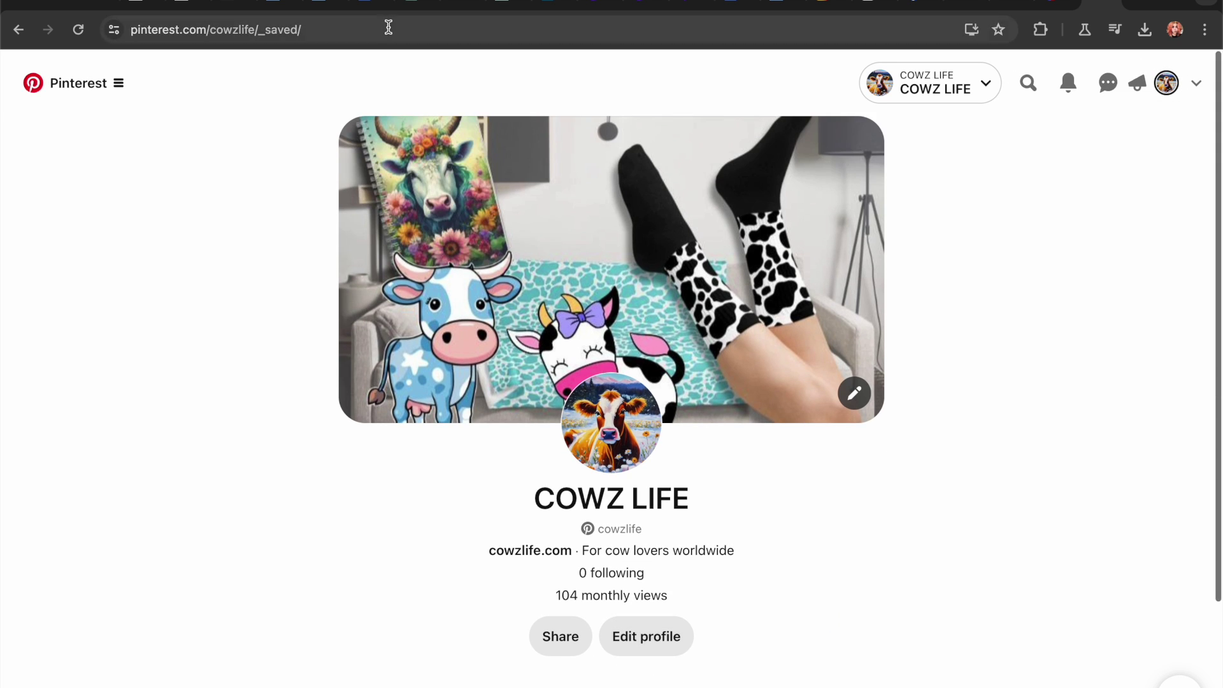
pyautogui.click(389, 27)
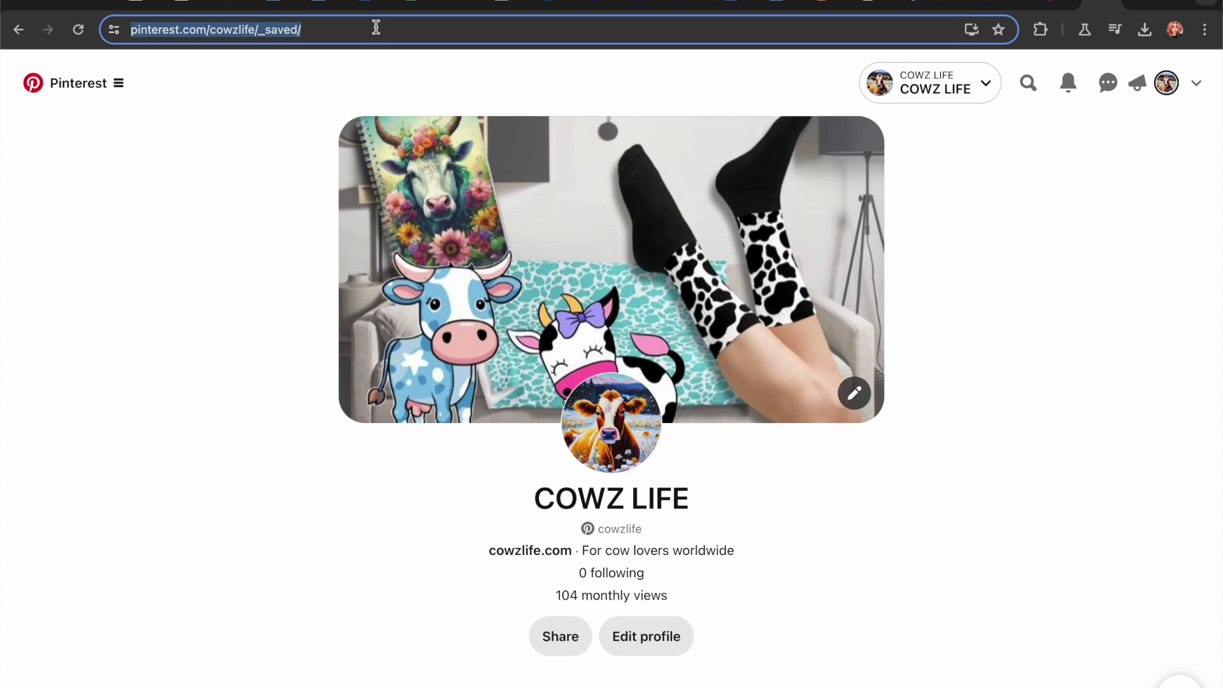
pyautogui.click(178, 3)
# - Rename link 4 to Pinterest, give it the Pinterest profile URL and the Pinterest icon
pyautogui.doubleClick(89, 446)
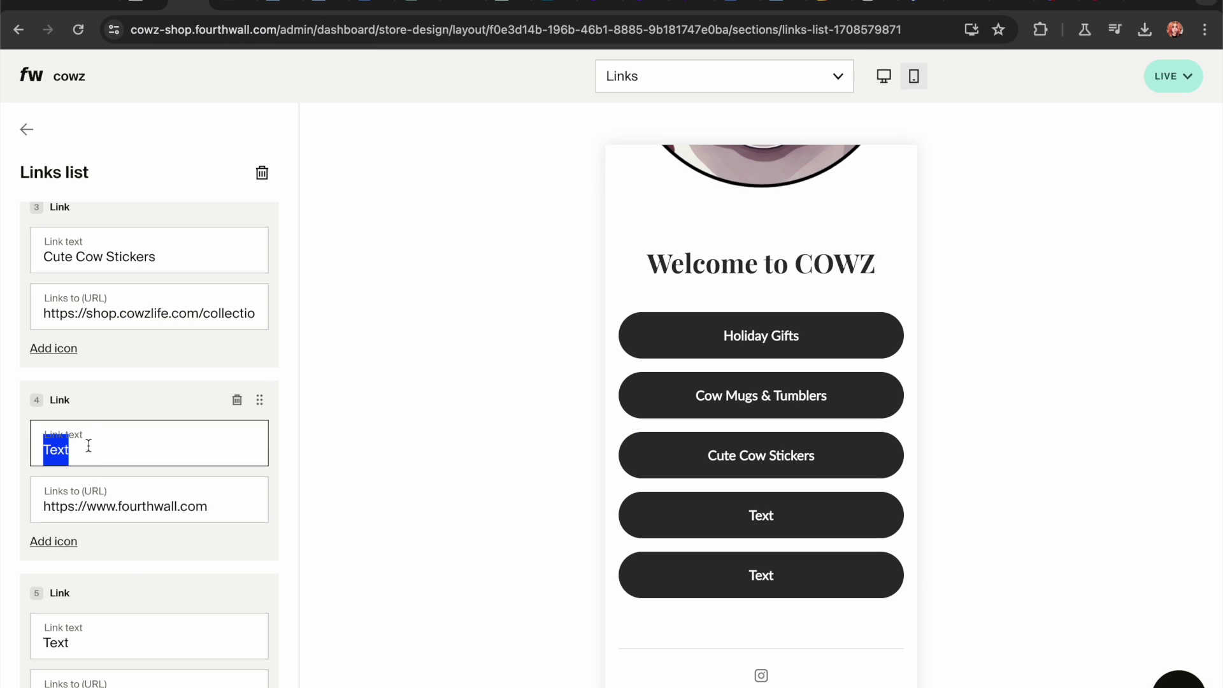
pyautogui.write('Pinterest')
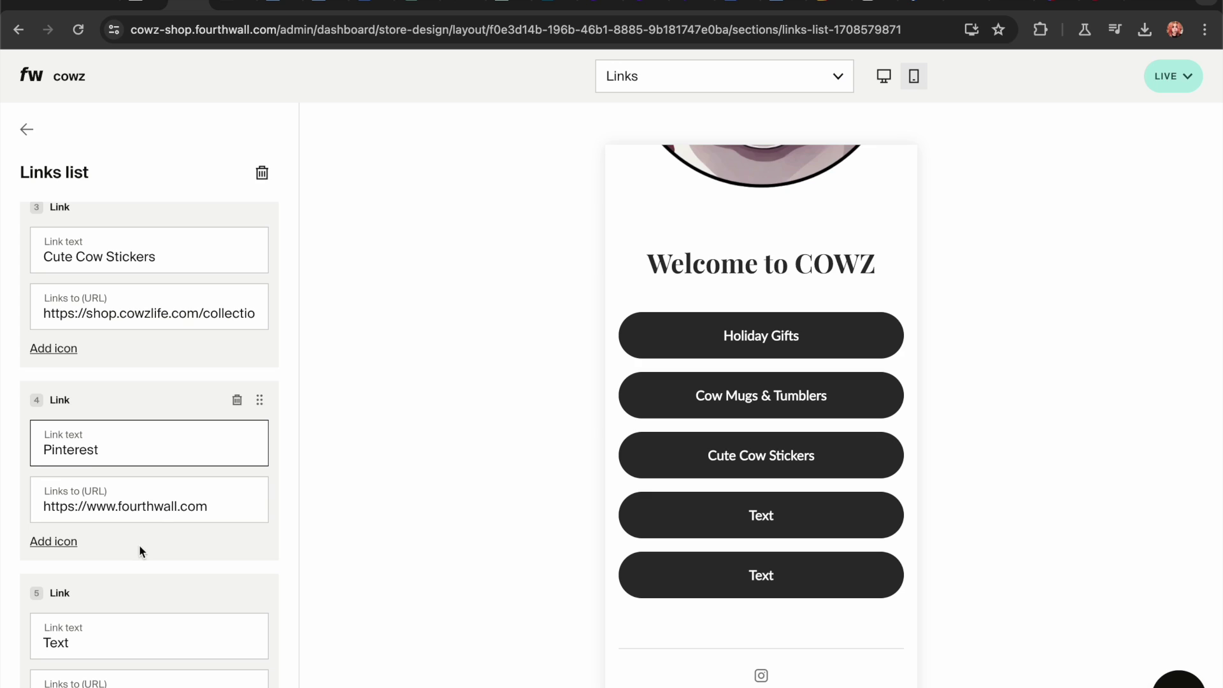
pyautogui.click(147, 510)
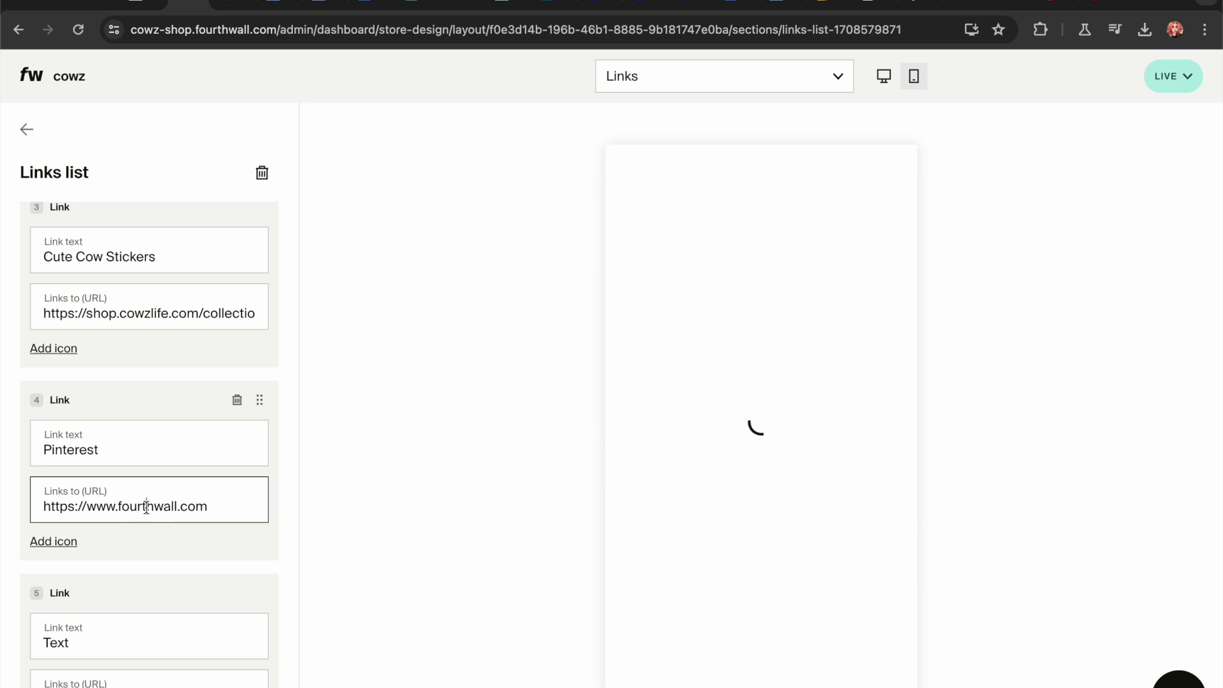
pyautogui.press('super+a')
pyautogui.write('https://www.pinterest.com/cowzlife_saved/')
pyautogui.click(161, 542)
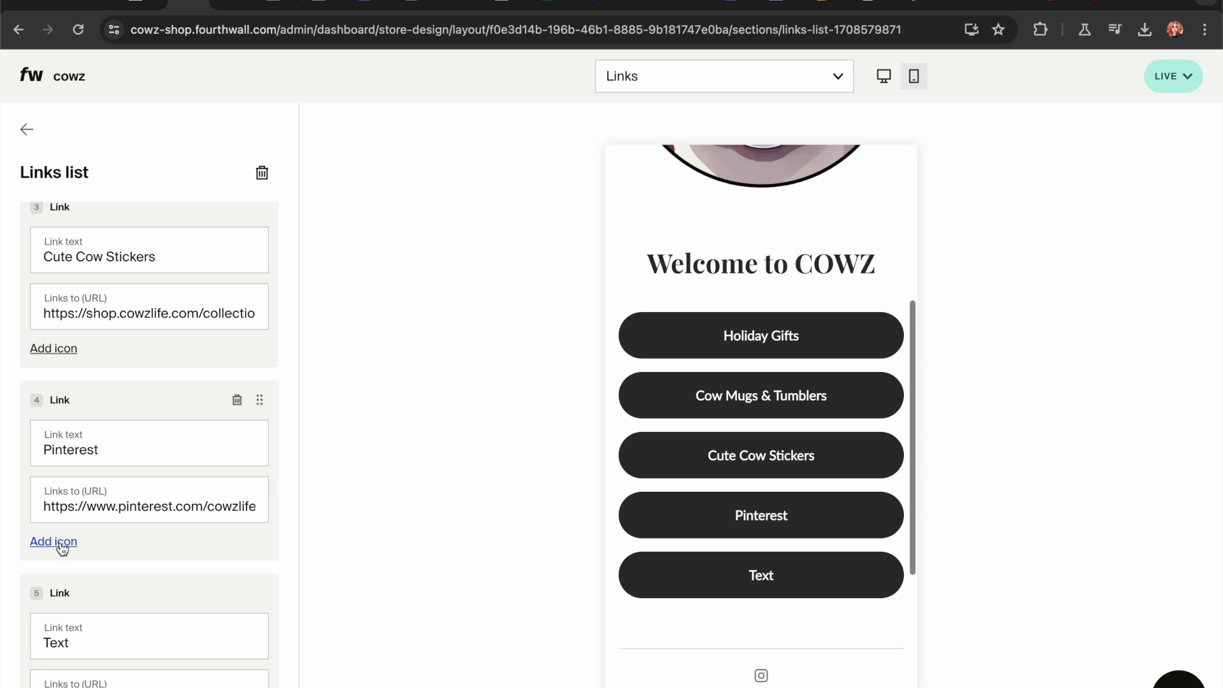
pyautogui.click(55, 542)
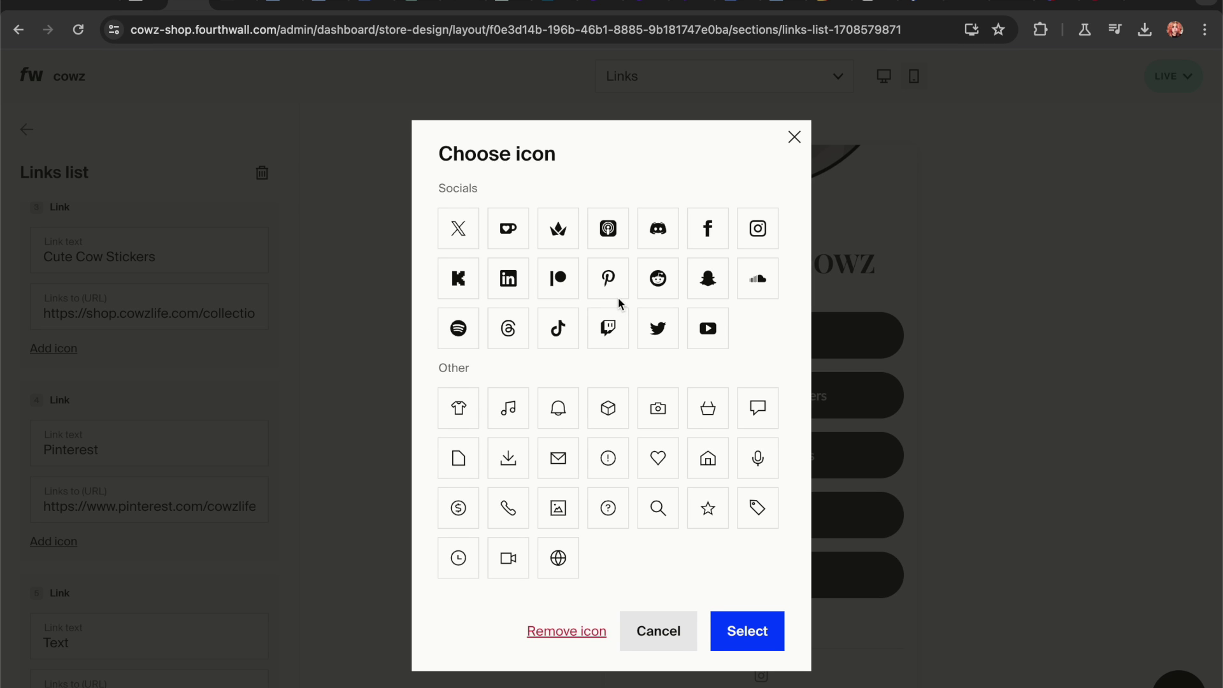
pyautogui.click(609, 284)
pyautogui.click(731, 629)
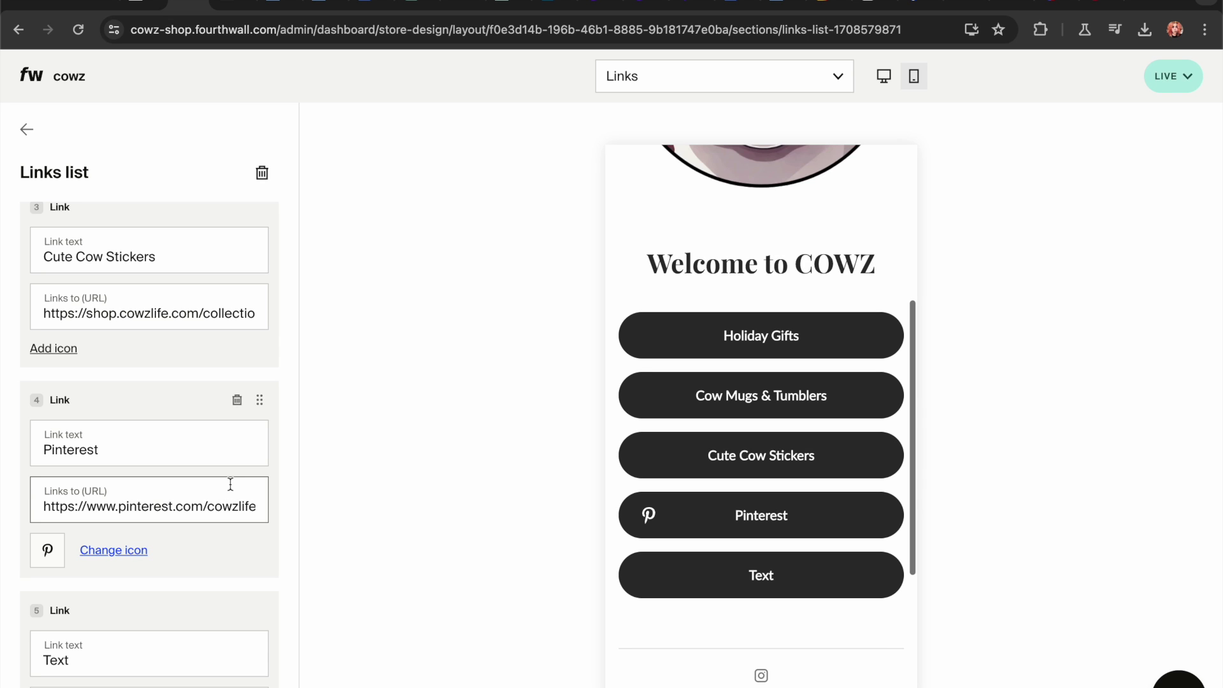
# - Delete the fifth placeholder Text link
pyautogui.scroll(-2, 287, 540)
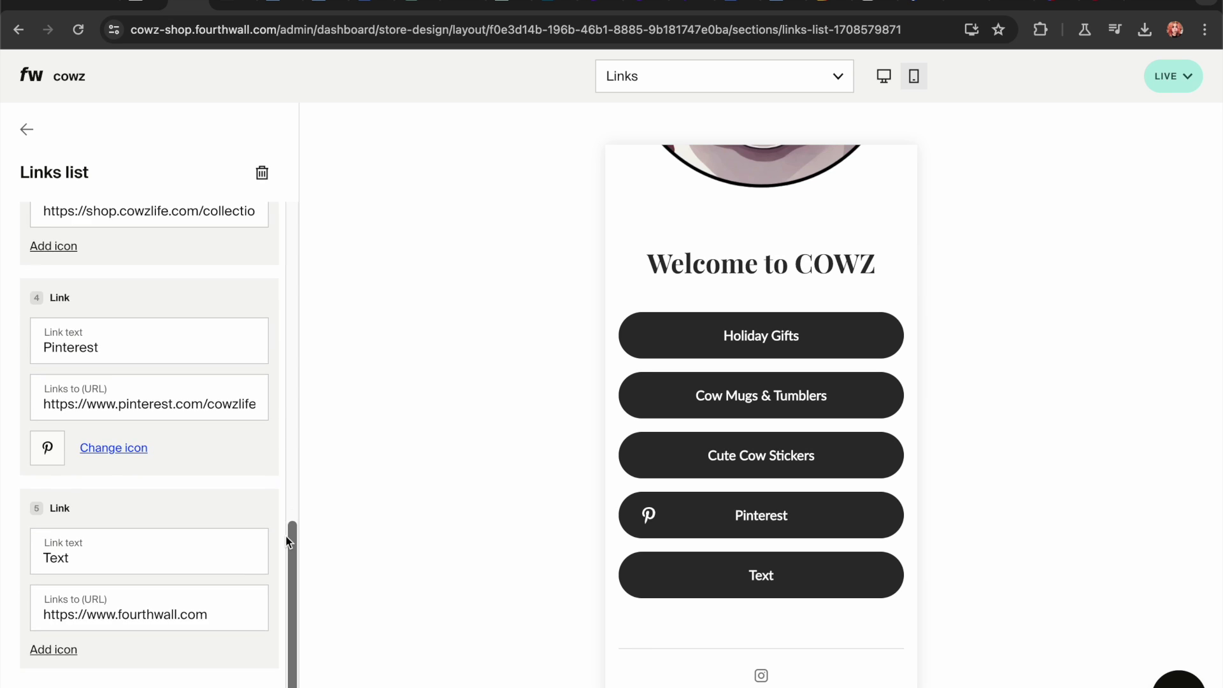
pyautogui.click(239, 510)
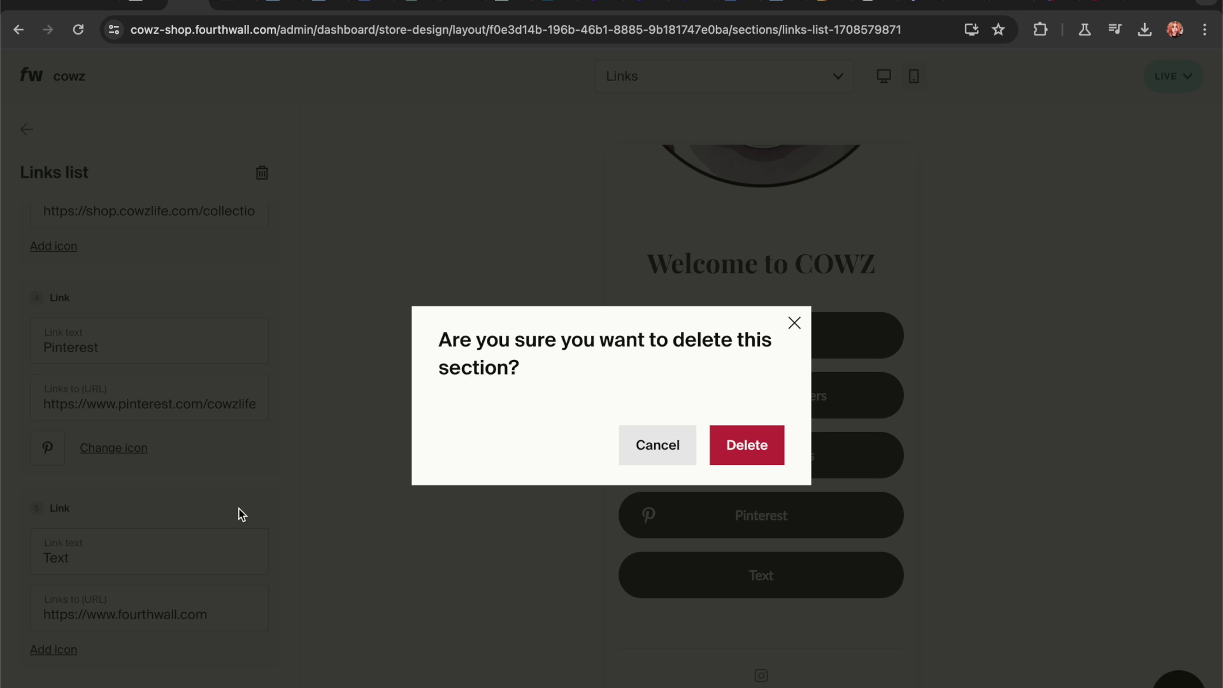
pyautogui.click(762, 439)
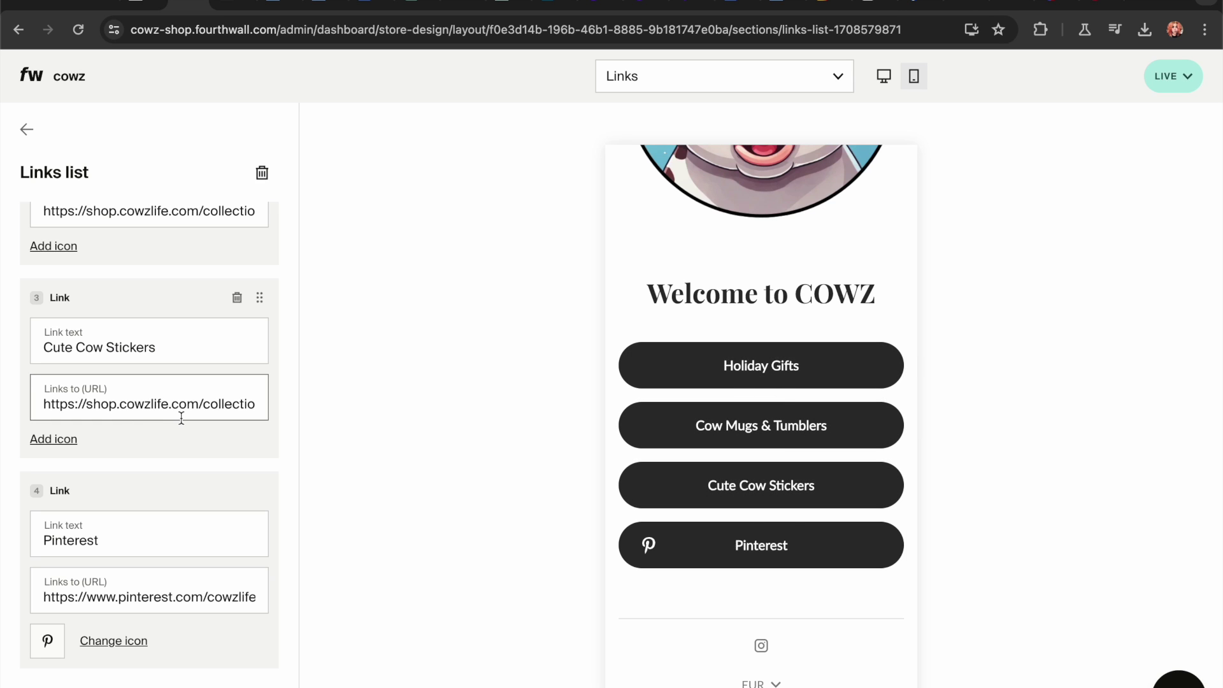
pyautogui.scroll(10, 180, 415)
# - Go back from the Links list settings to the section list and scroll the preview
pyautogui.click(25, 133)
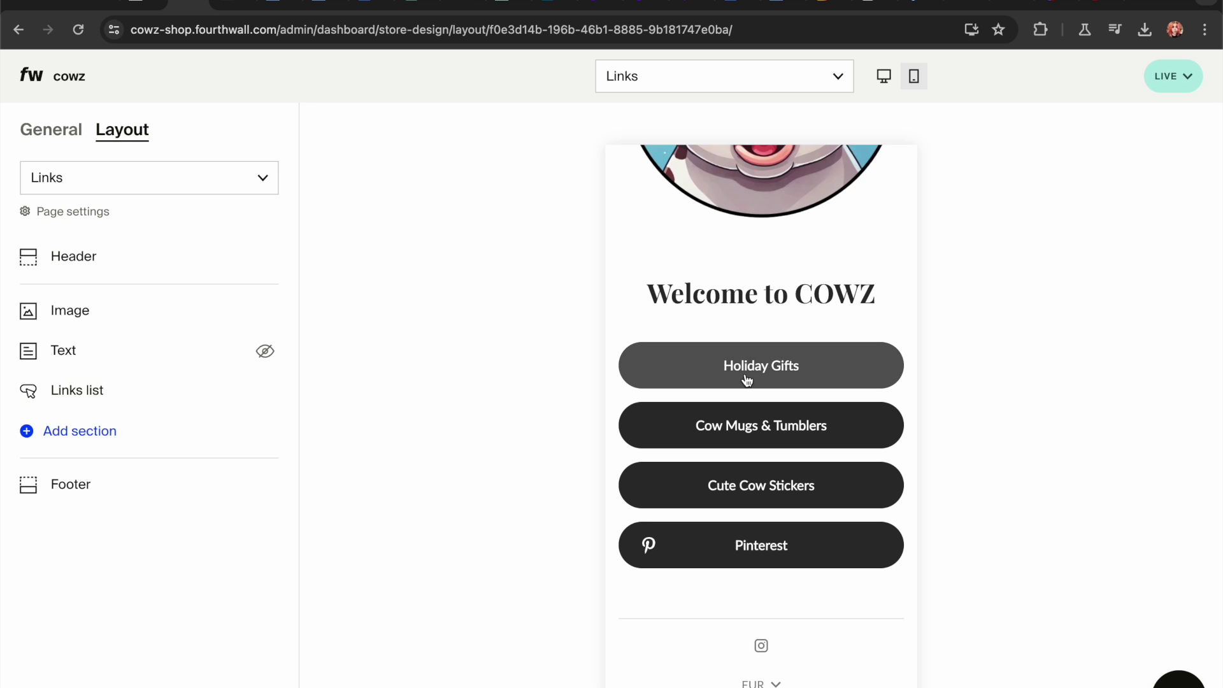
pyautogui.scroll(-5, 745, 377)
pyautogui.scroll(10, 746, 377)
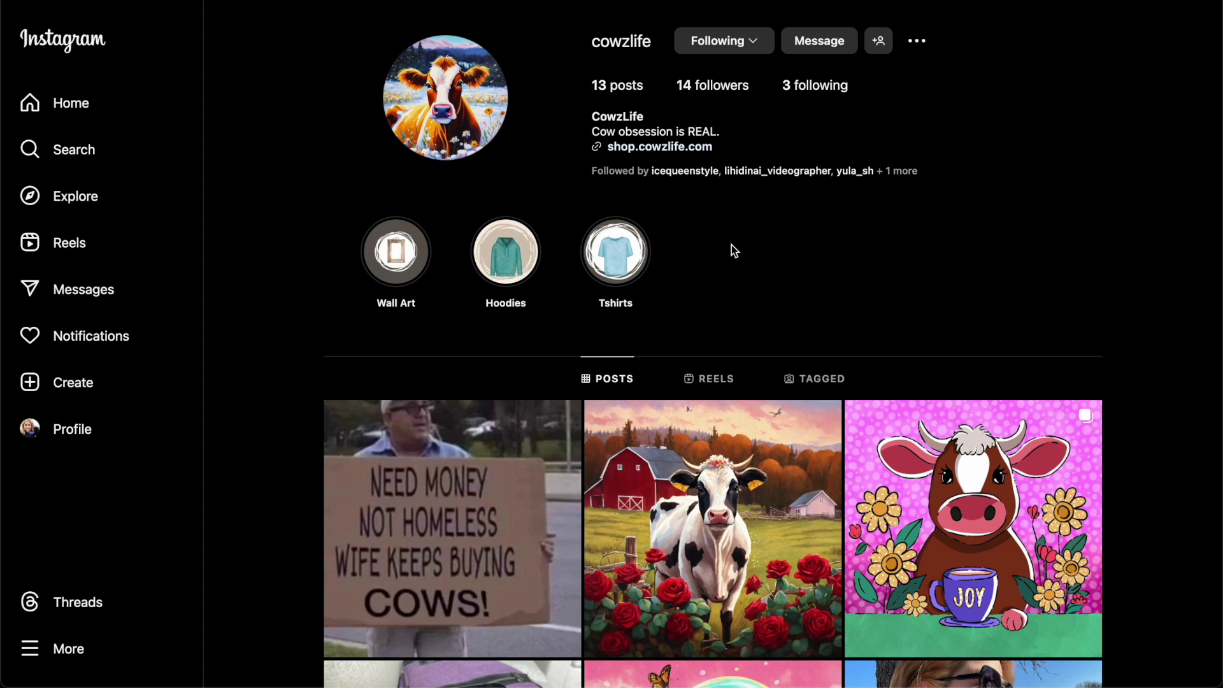
pyautogui.scroll(-5, 740, 259)
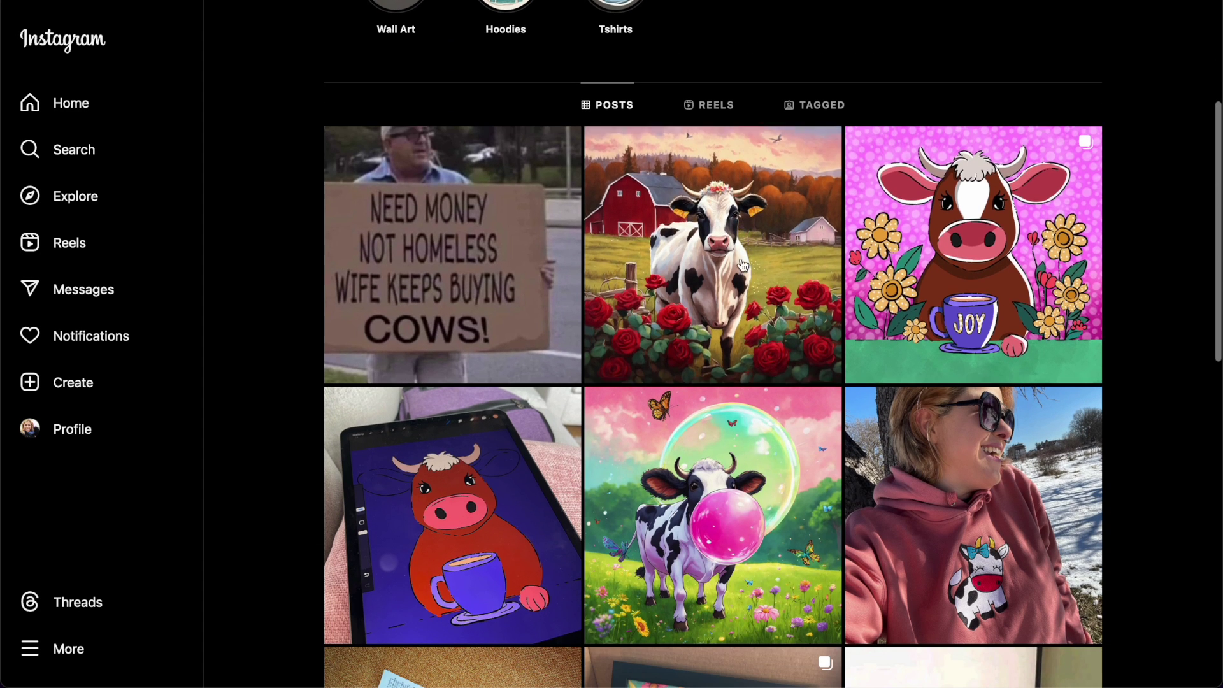
pyautogui.click(1031, 219)
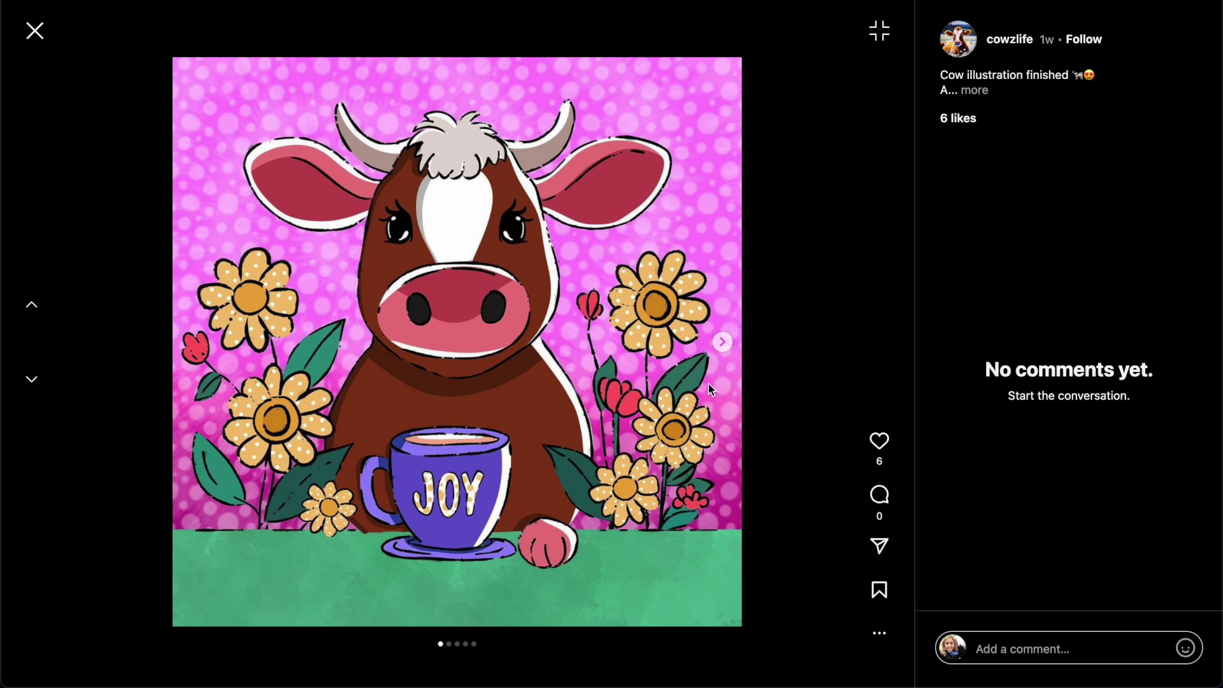
pyautogui.click(722, 342)
pyautogui.click(722, 342)
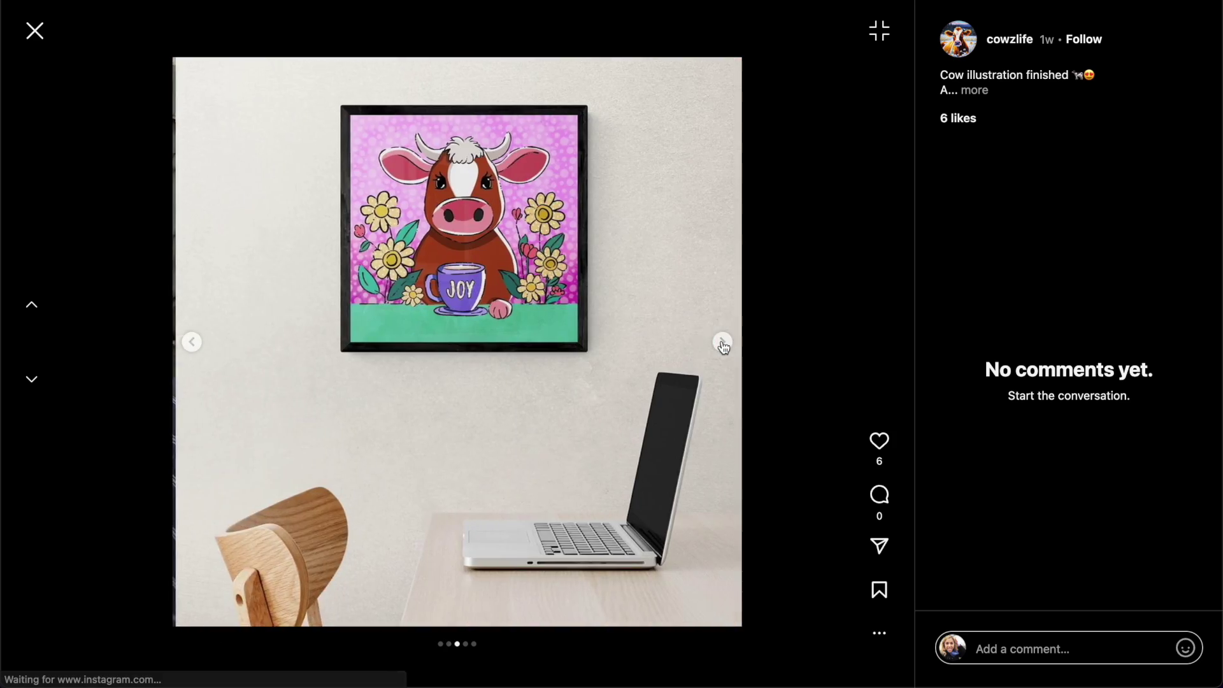
pyautogui.click(721, 342)
pyautogui.click(36, 32)
pyautogui.scroll(-2, 450, 273)
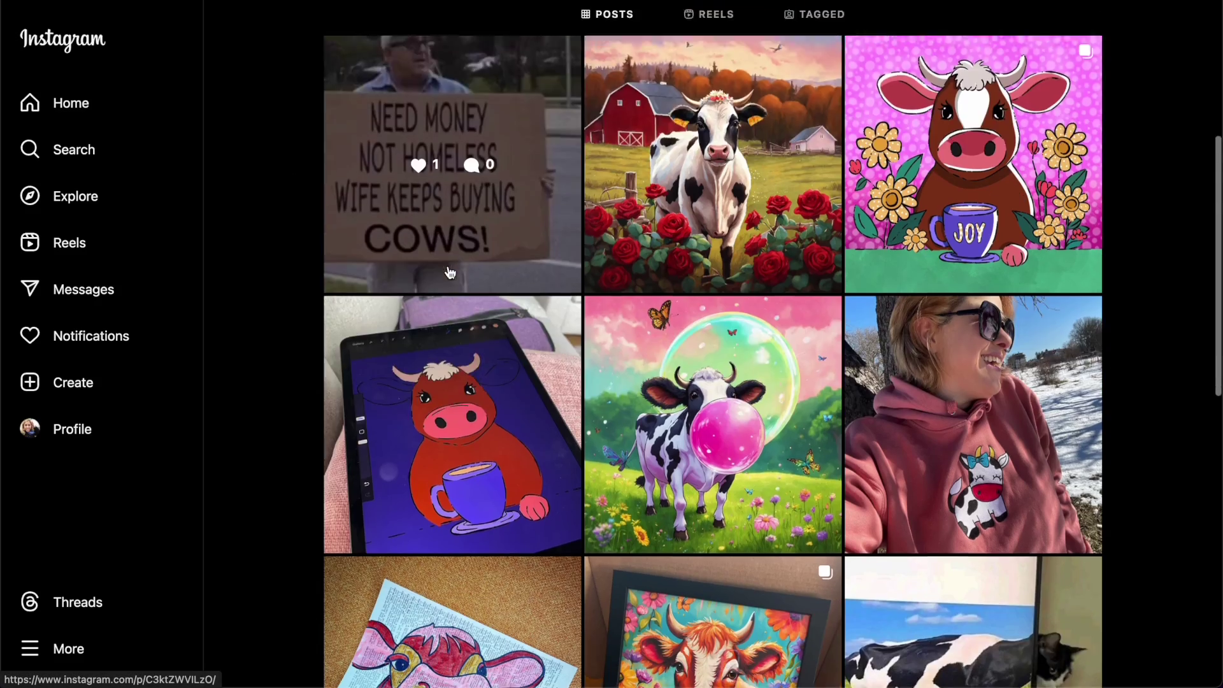
pyautogui.scroll(-3, 450, 273)
pyautogui.click(919, 320)
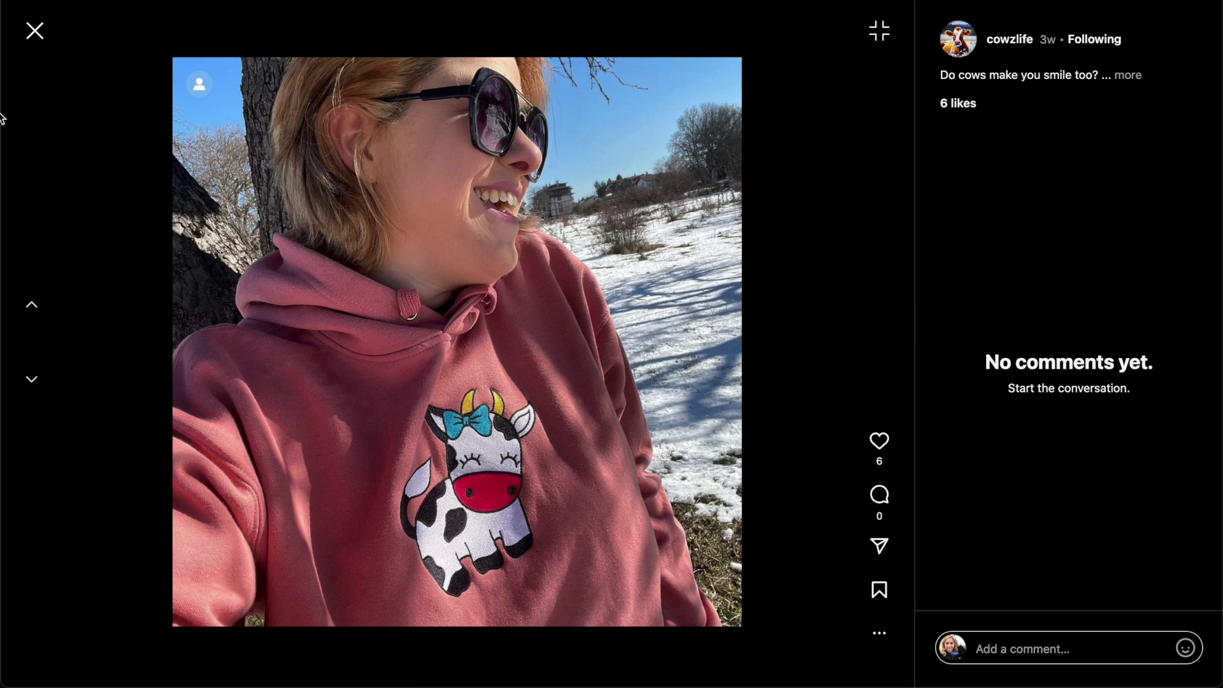
pyautogui.click(35, 31)
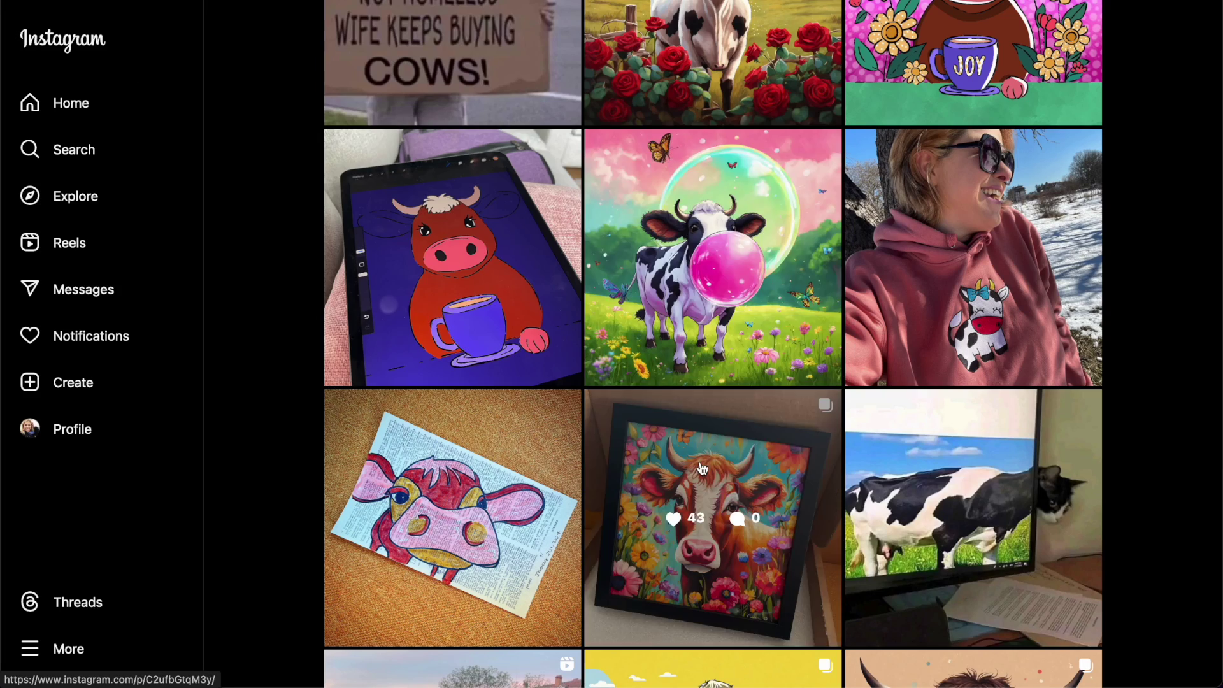
pyautogui.click(697, 450)
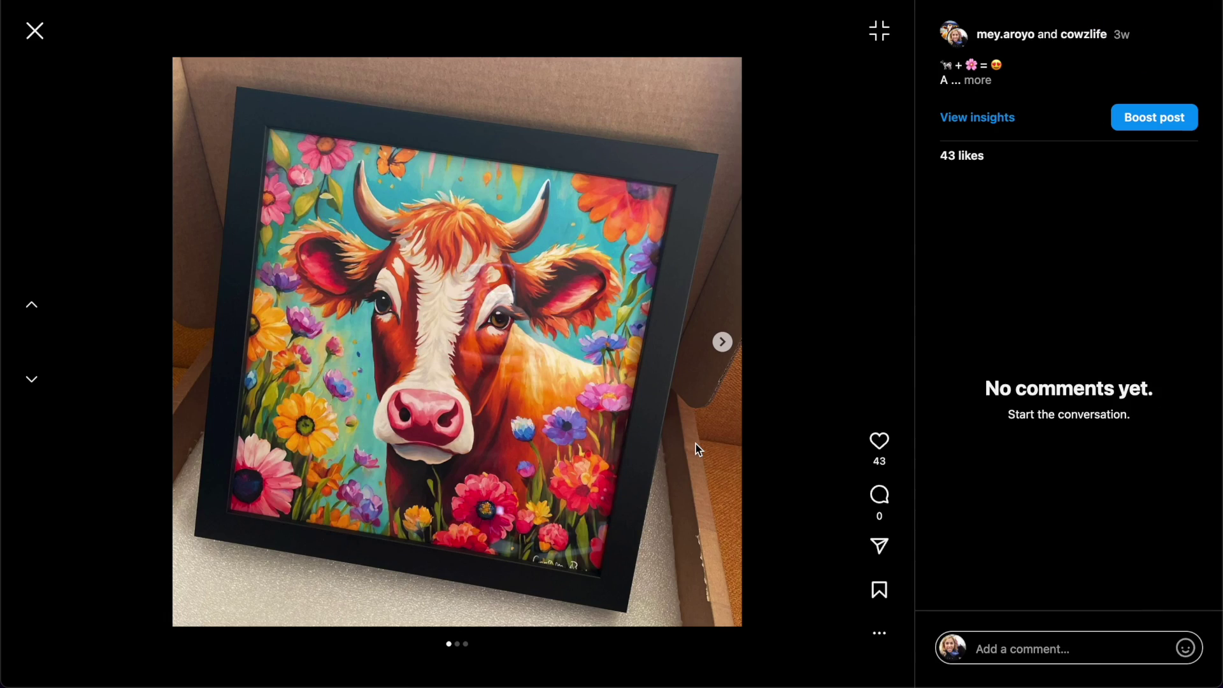
pyautogui.click(33, 31)
pyautogui.scroll(10, 511, 454)
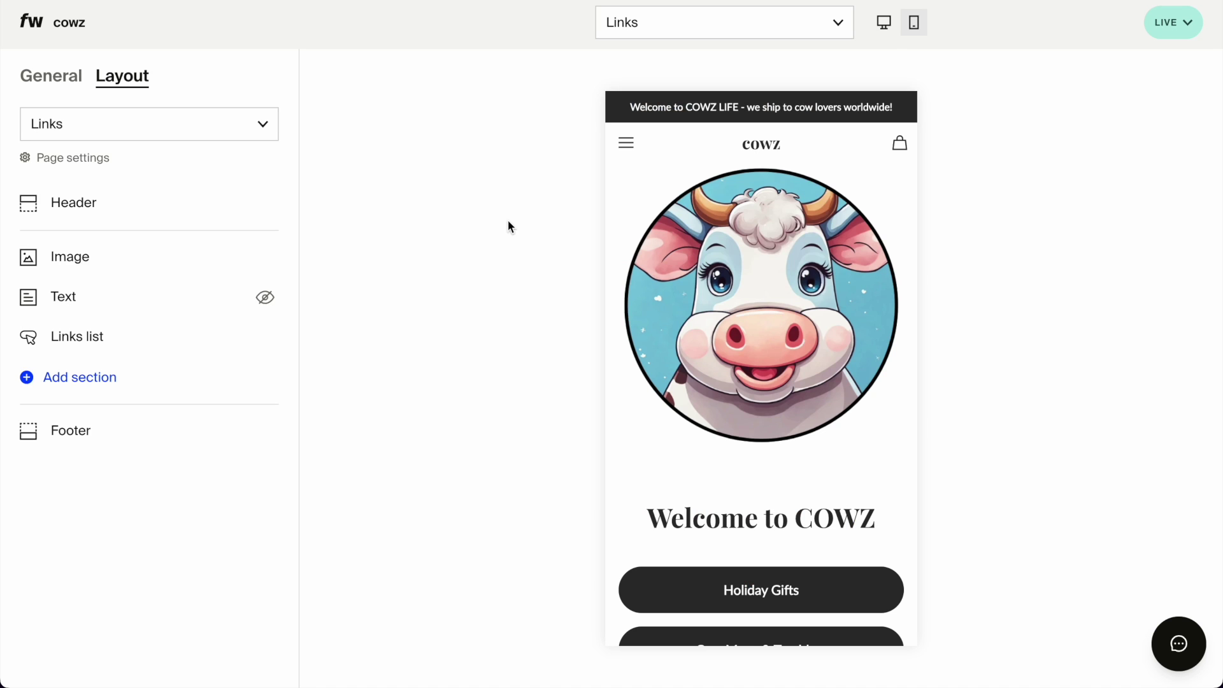
# - Add a Featured collection section from the Shop section types to the Links page
pyautogui.scroll(-8, 833, 384)
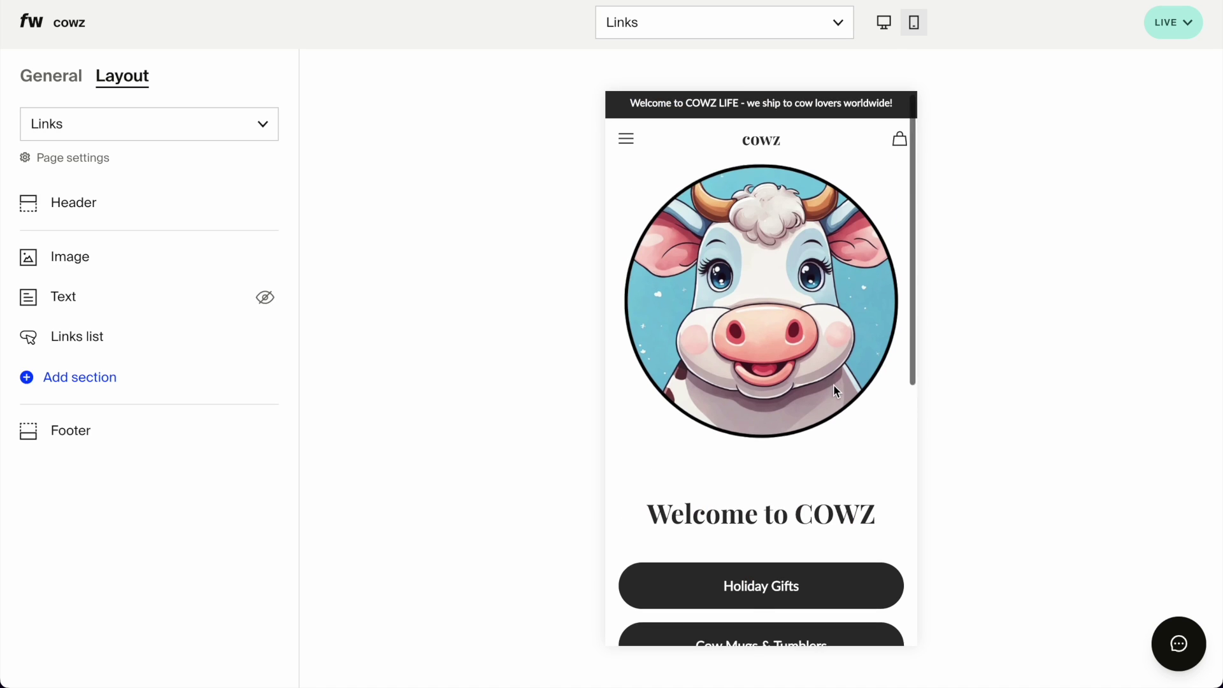
pyautogui.scroll(5, 833, 384)
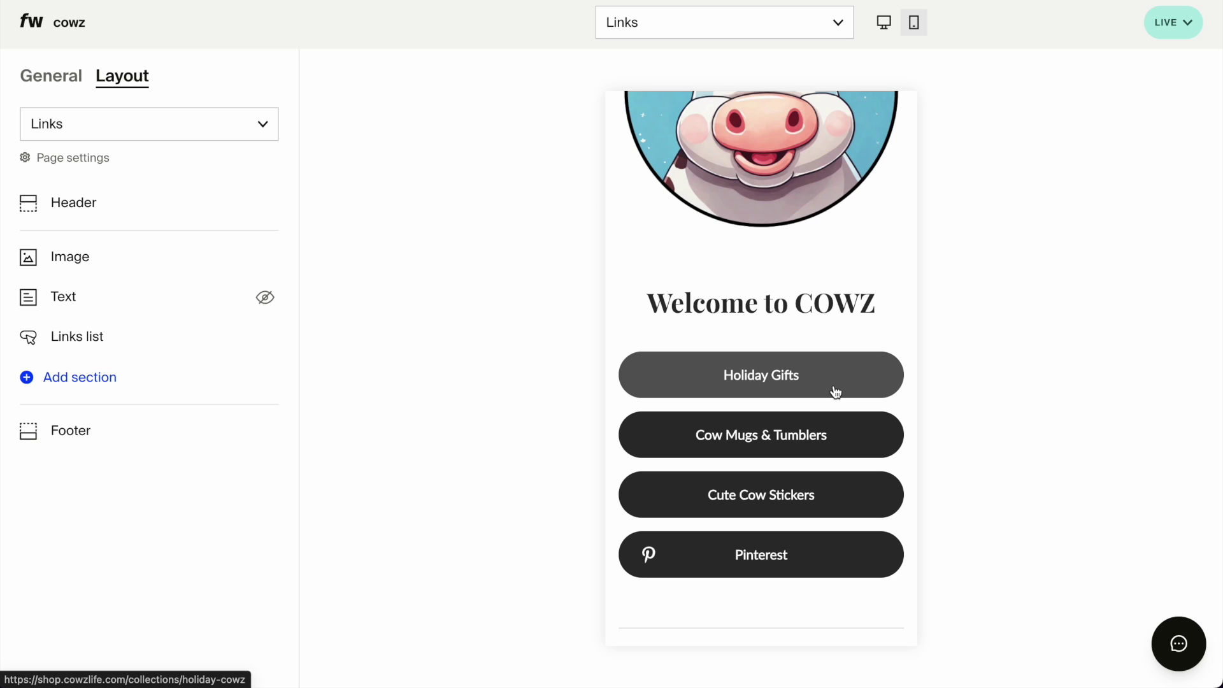
pyautogui.scroll(-5, 836, 391)
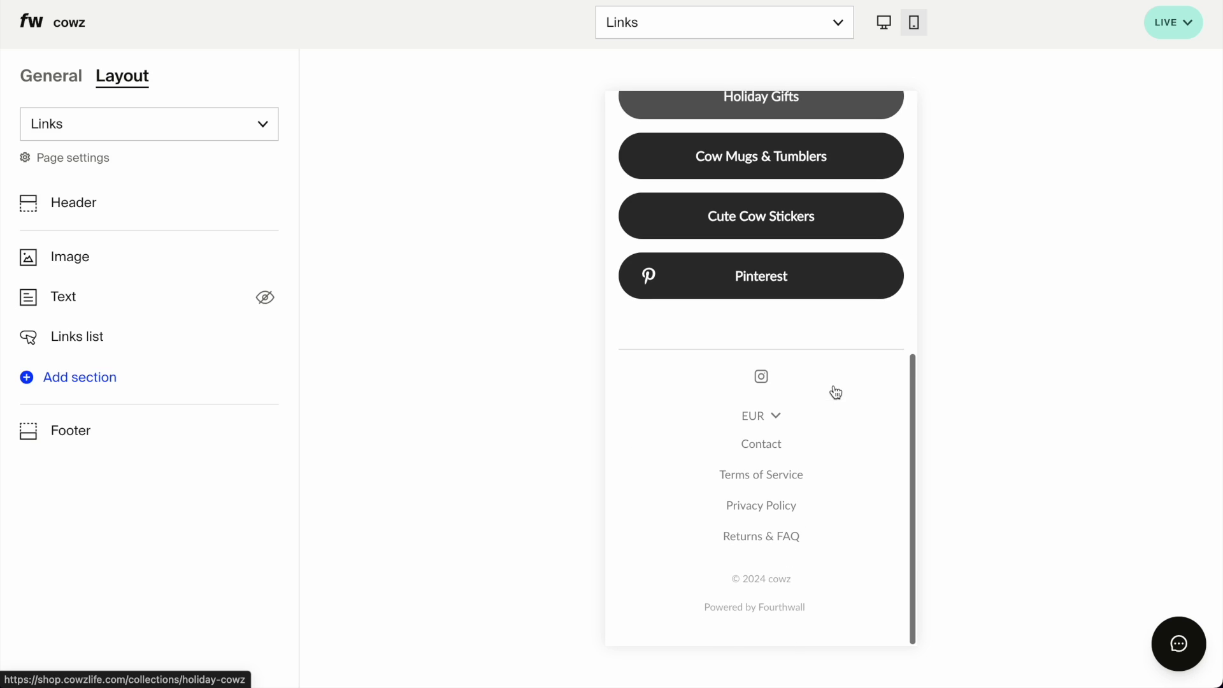
pyautogui.click(117, 383)
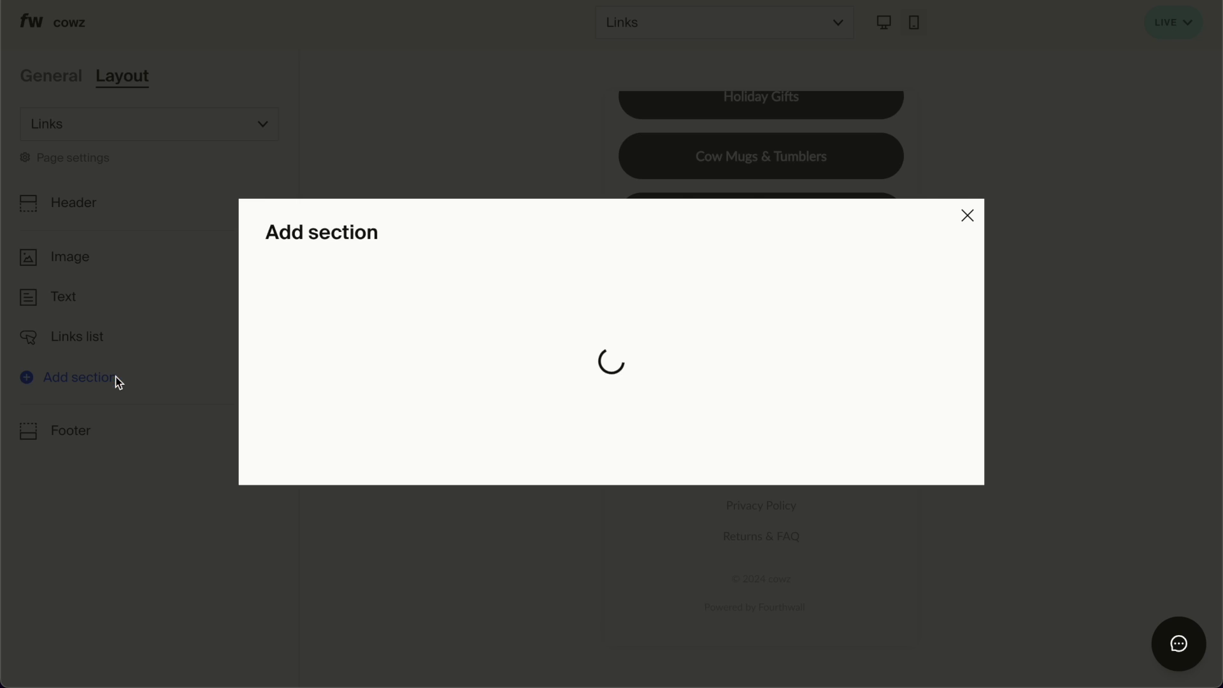
pyautogui.scroll(-3, 564, 303)
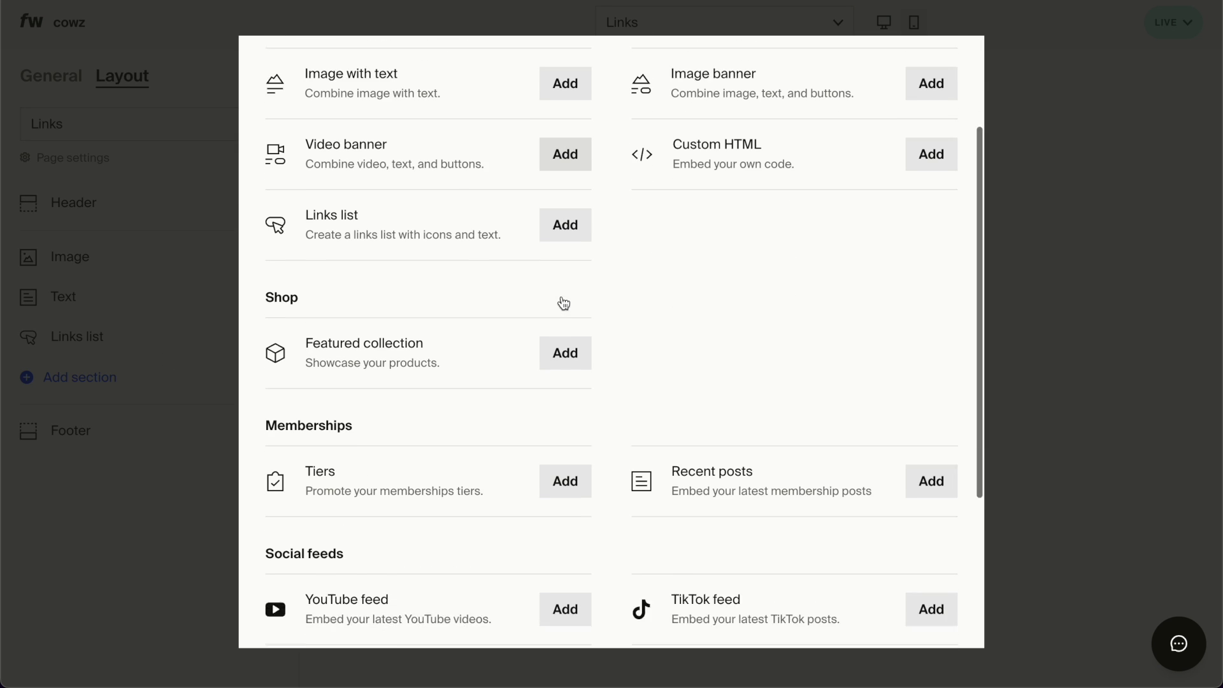
pyautogui.click(566, 316)
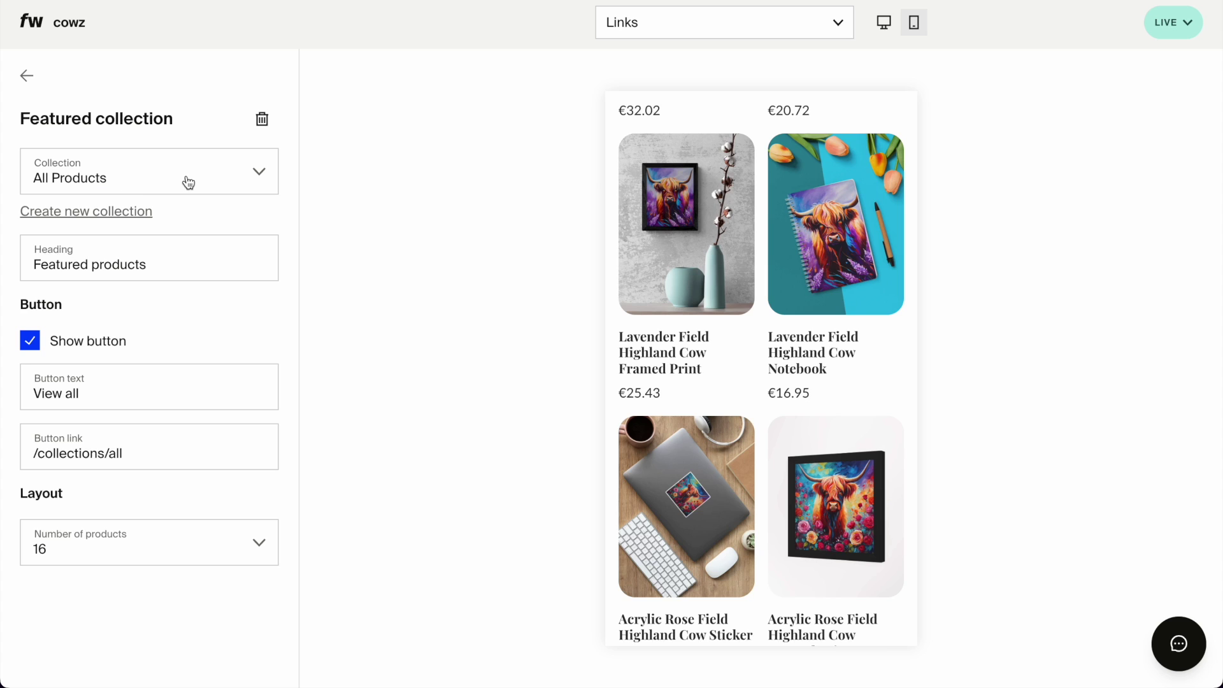
# - Feature the Designer's Favorites collection under the heading 'My Personal Favs'
pyautogui.click(226, 182)
pyautogui.click(153, 233)
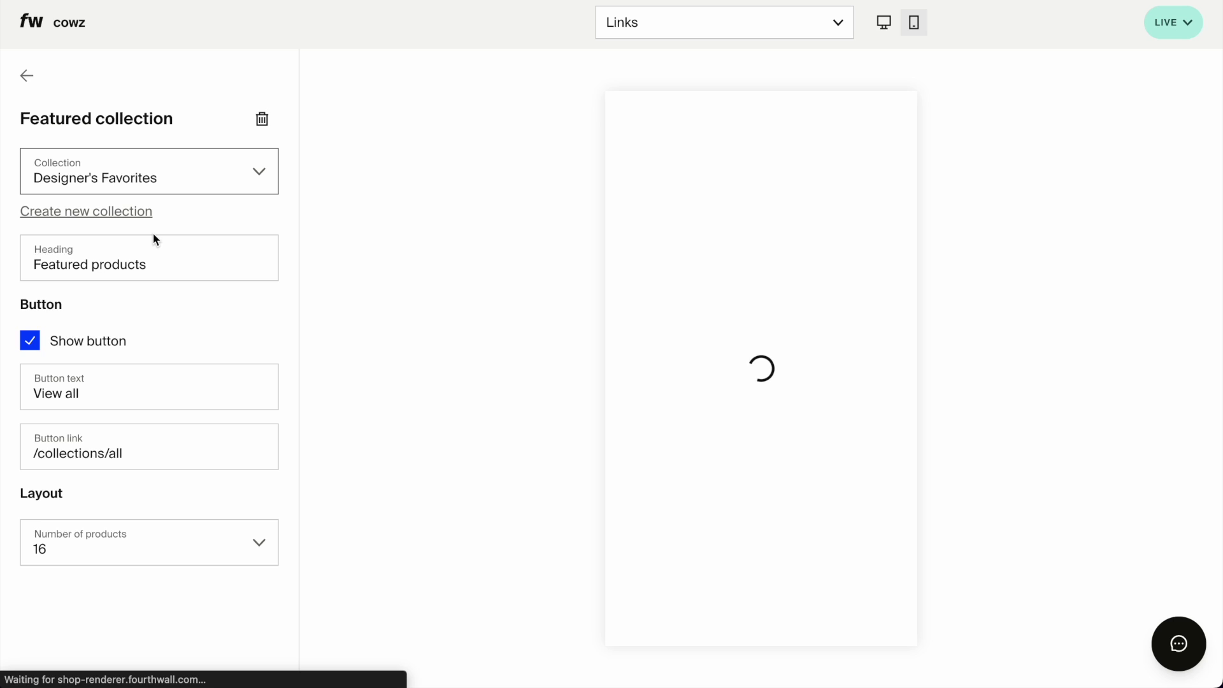
pyautogui.tripleClick(146, 266)
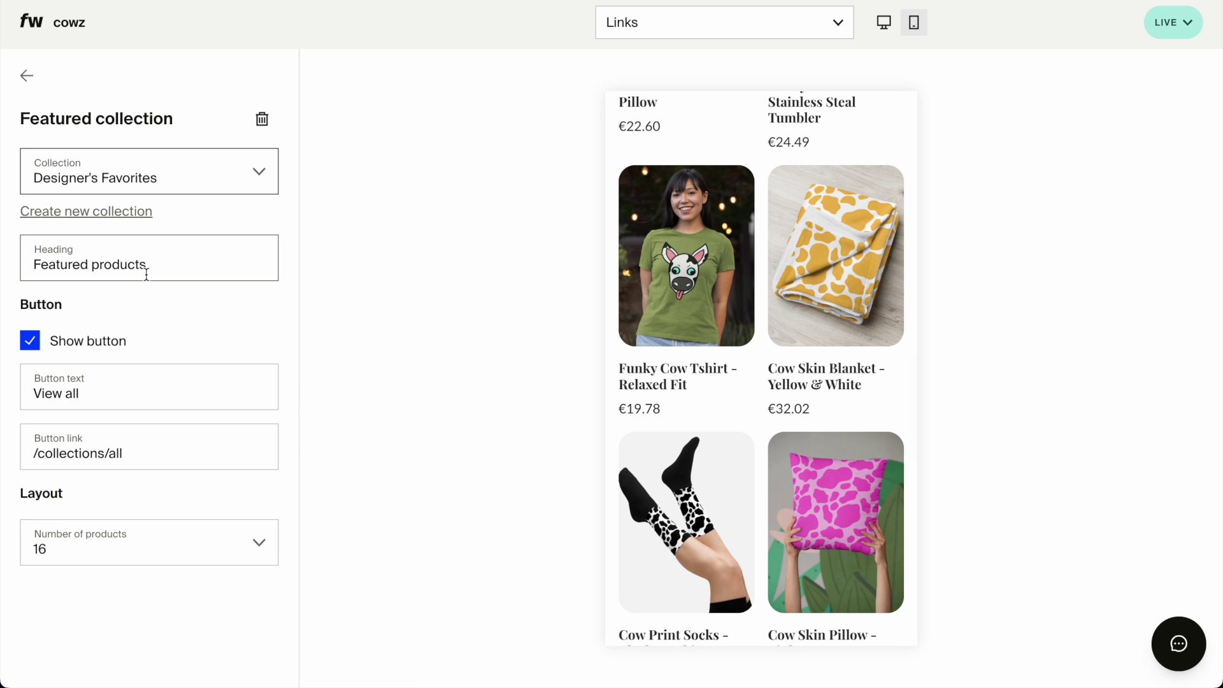
pyautogui.write('My ')
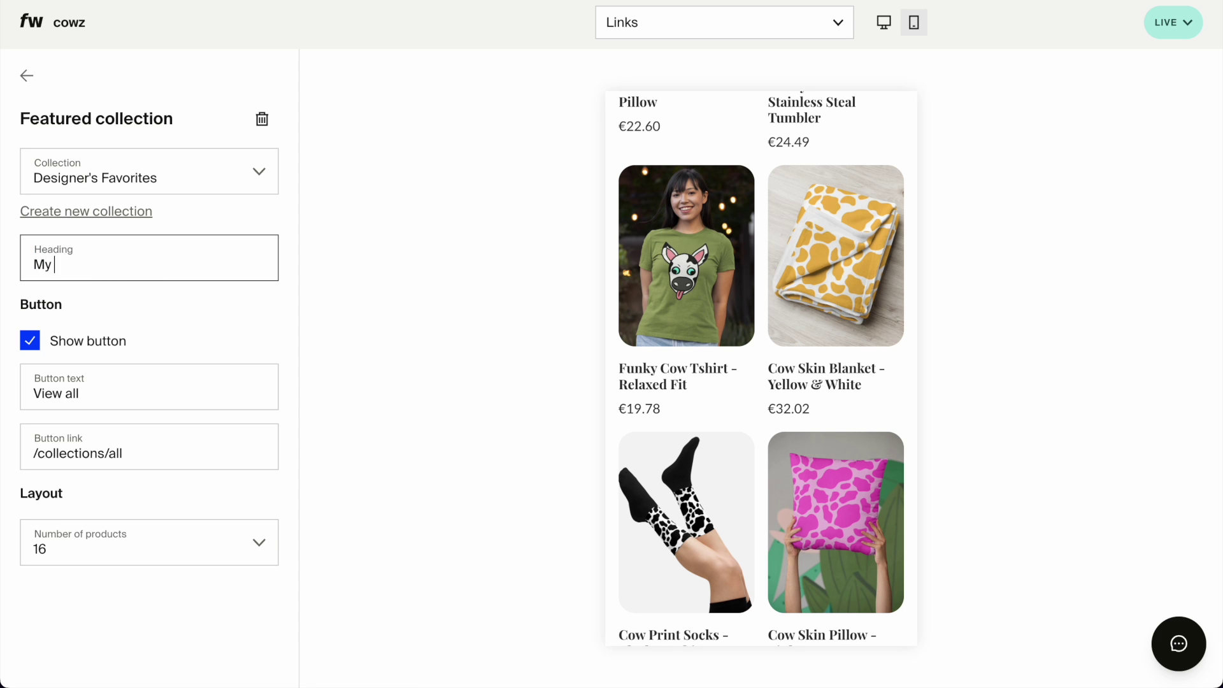
pyautogui.write('Personal Favs')
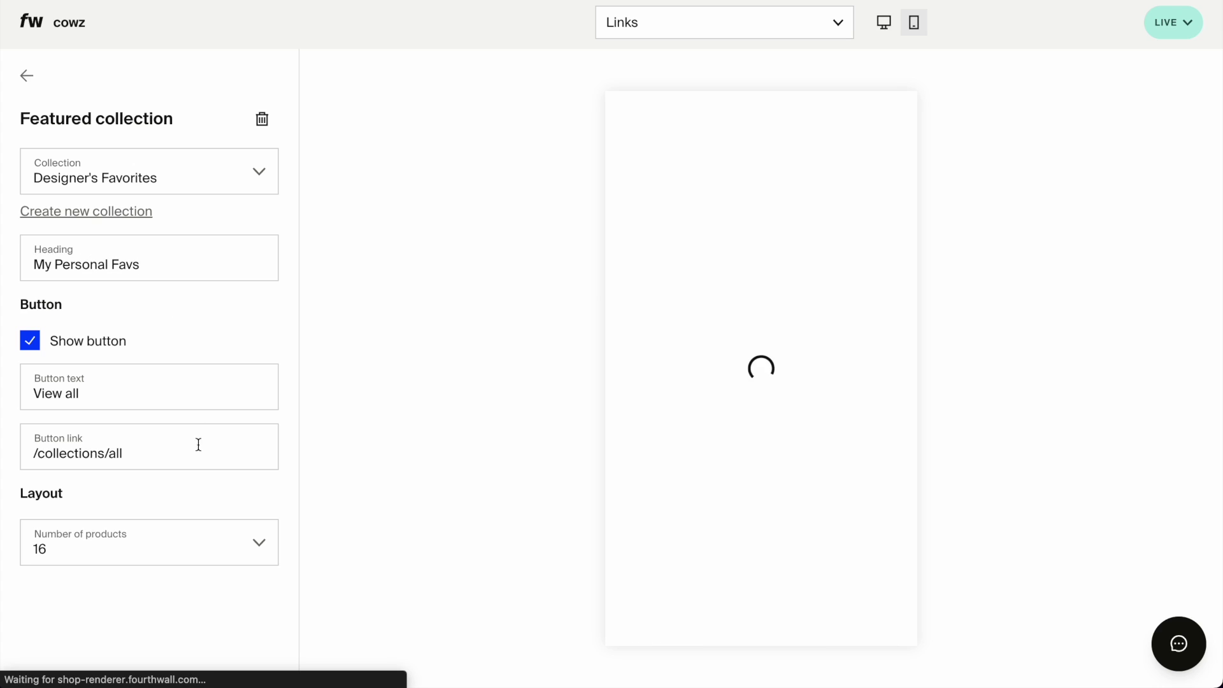
# - Limit the collection to 6 products and hide its View all button
pyautogui.click(173, 547)
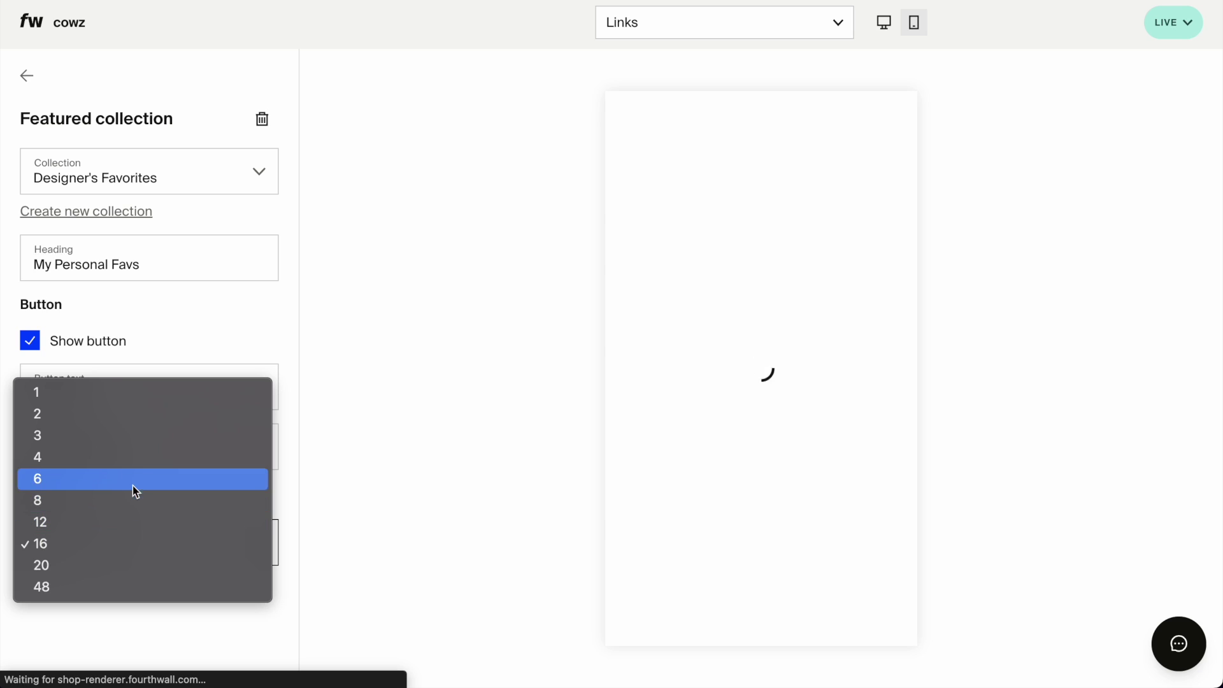
pyautogui.click(136, 488)
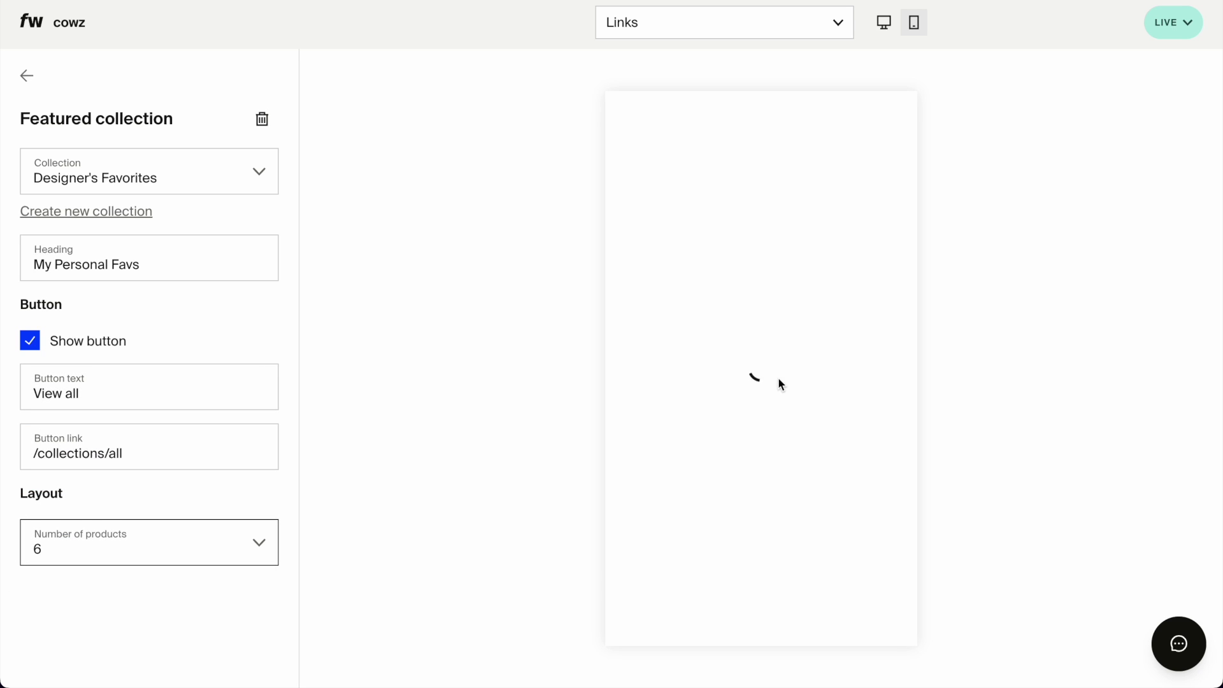
pyautogui.scroll(10, 778, 377)
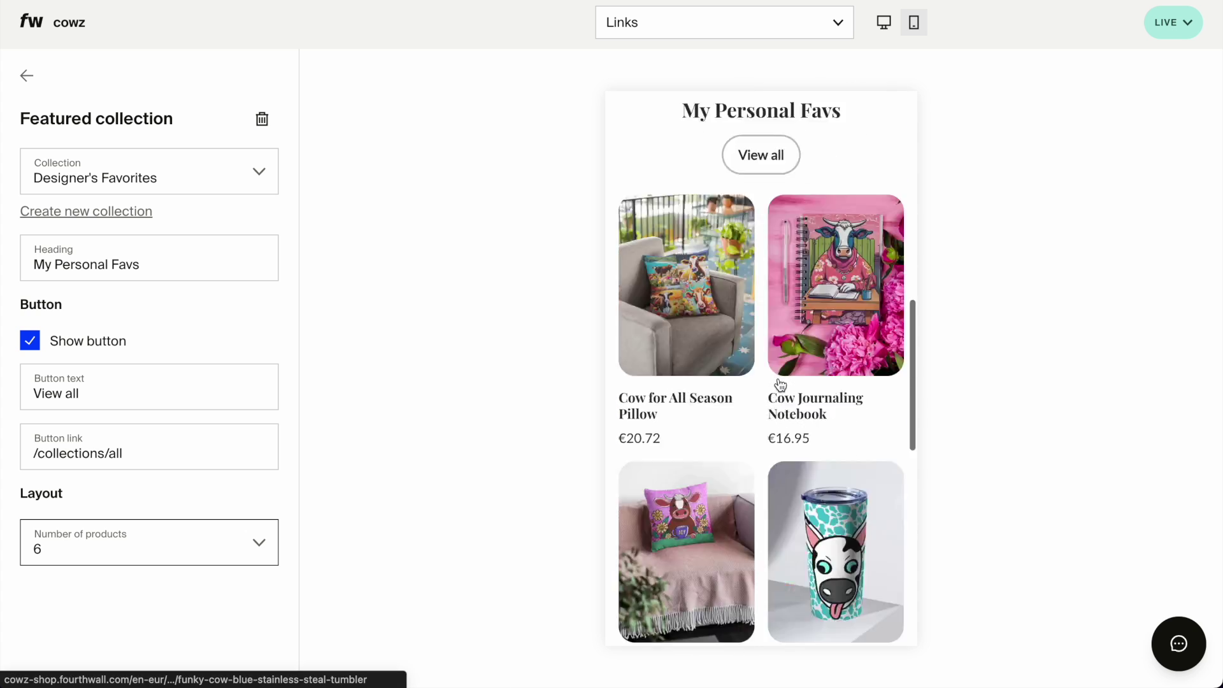
pyautogui.click(30, 341)
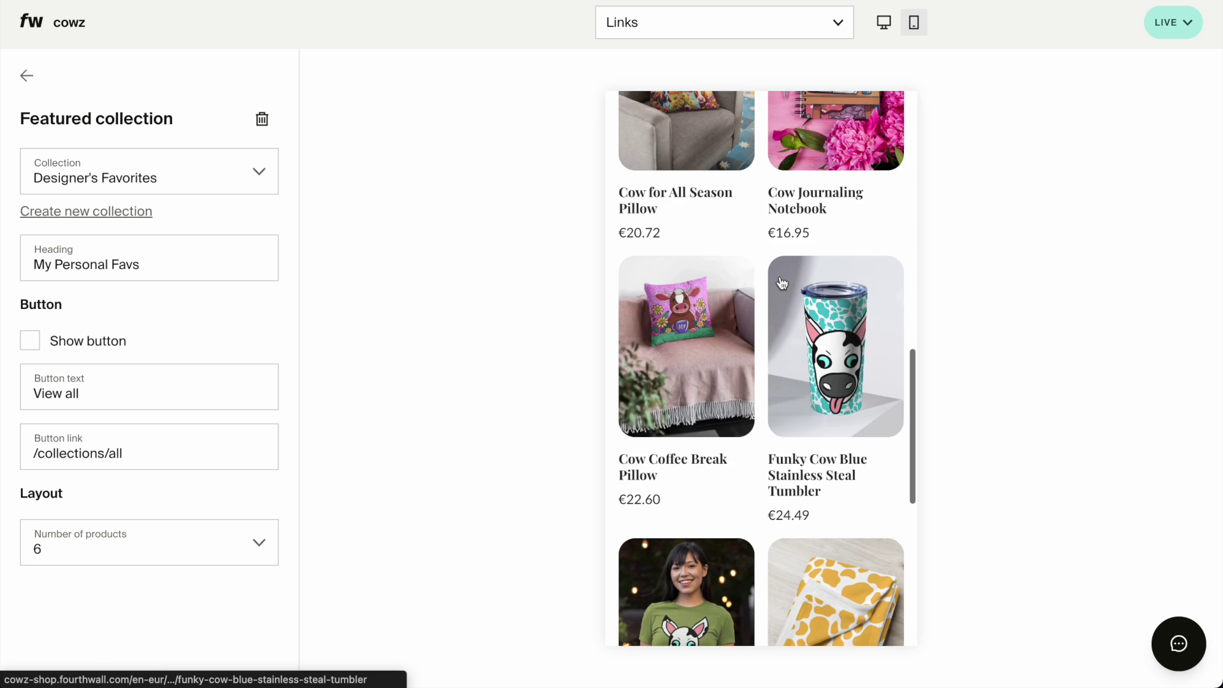
pyautogui.scroll(-5, 779, 281)
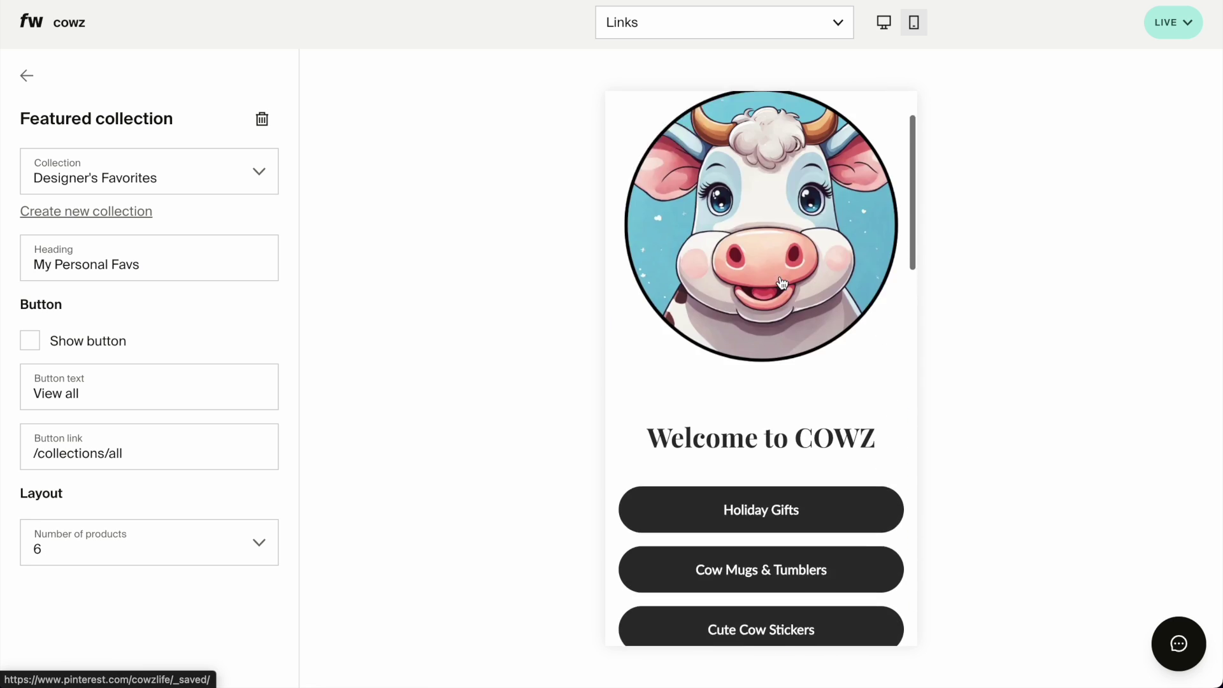
pyautogui.scroll(-10, 780, 281)
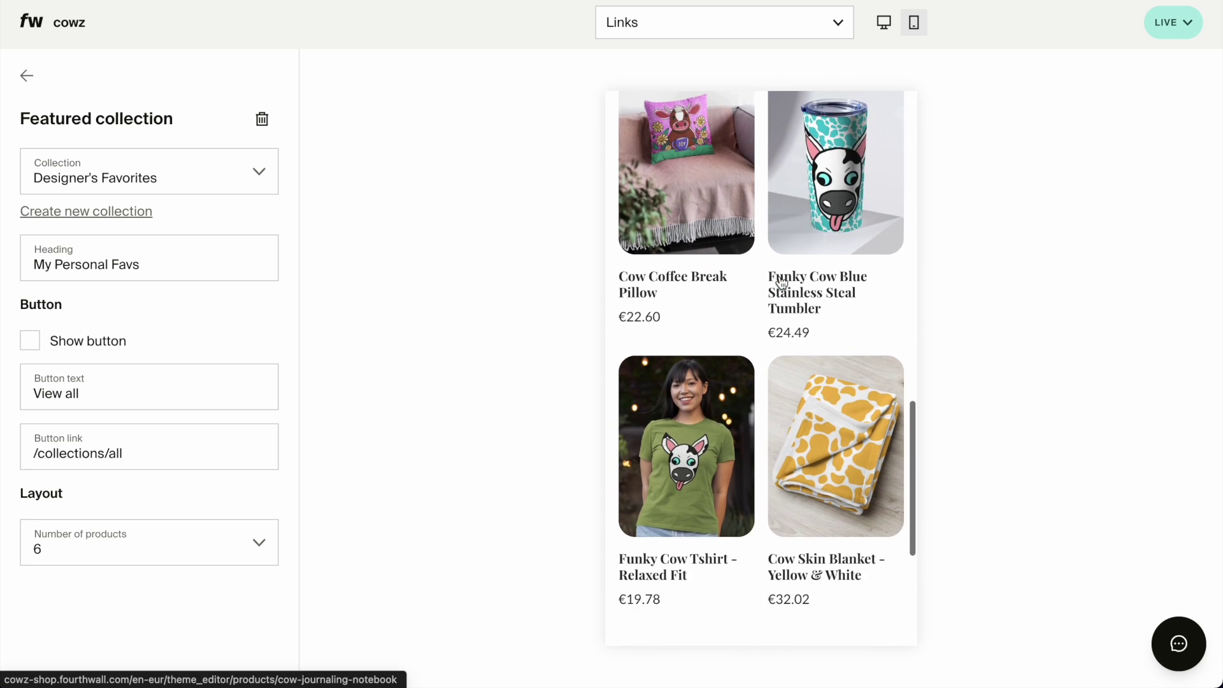
pyautogui.scroll(-5, 781, 281)
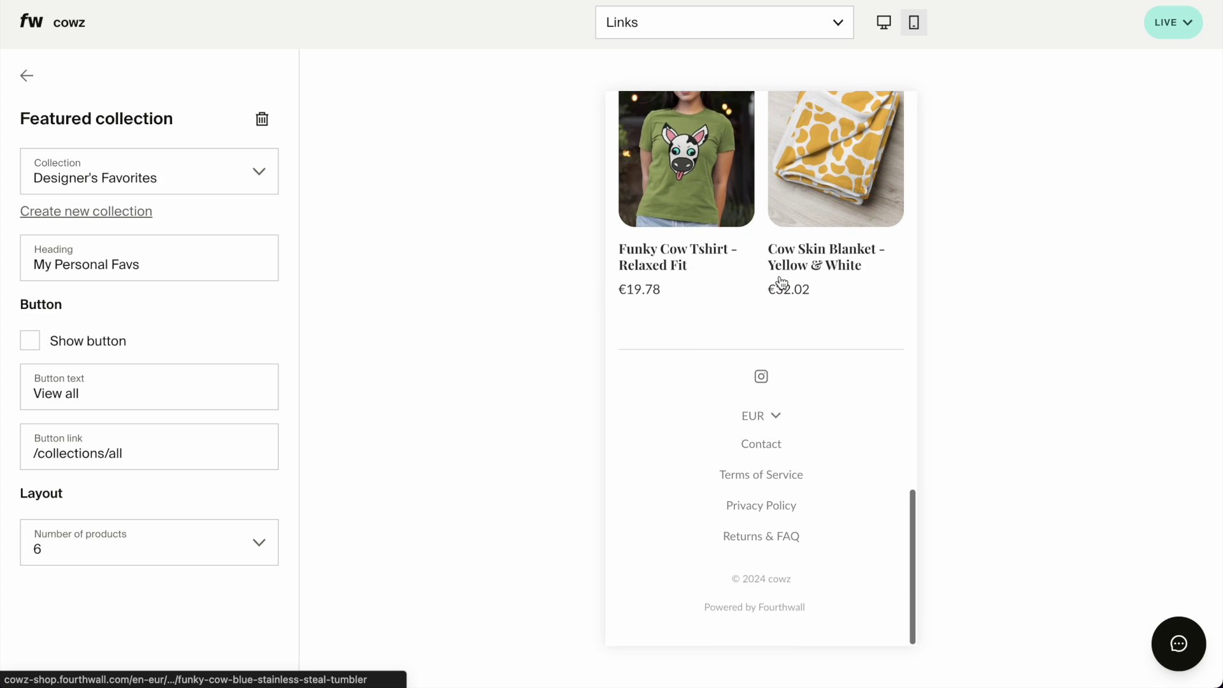
pyautogui.click(883, 23)
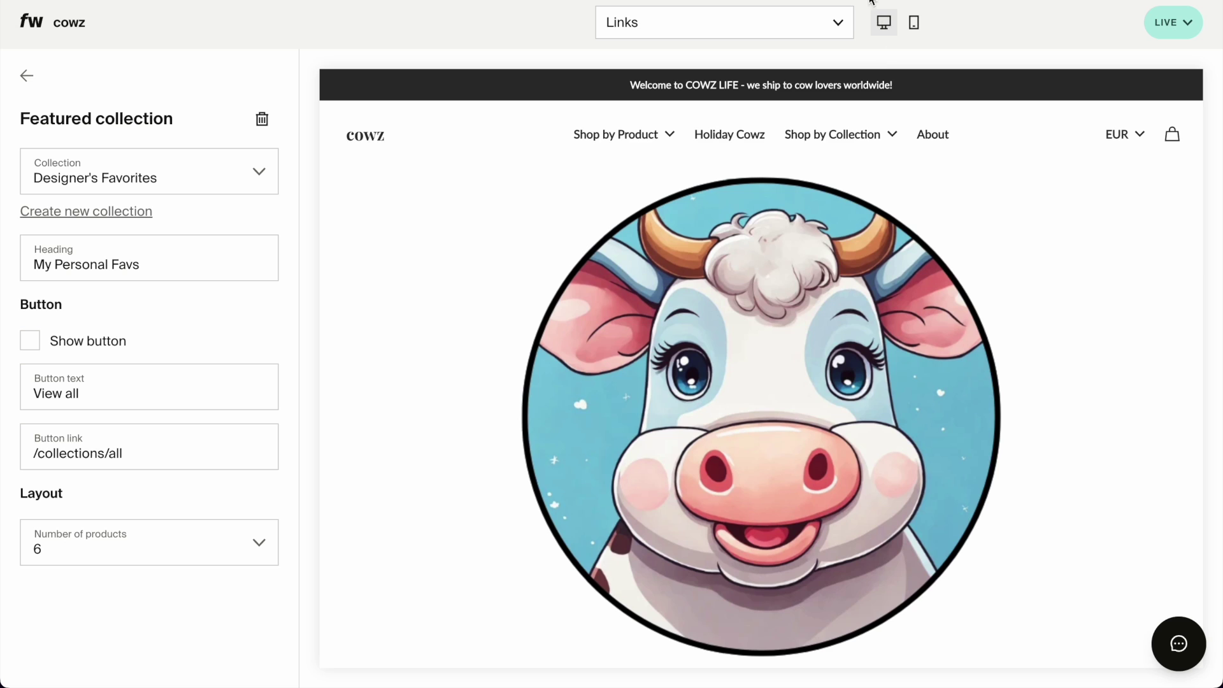
# - Return the preview to mobile, review the Links page, and go back to the section list
pyautogui.click(914, 24)
pyautogui.scroll(-6, 795, 379)
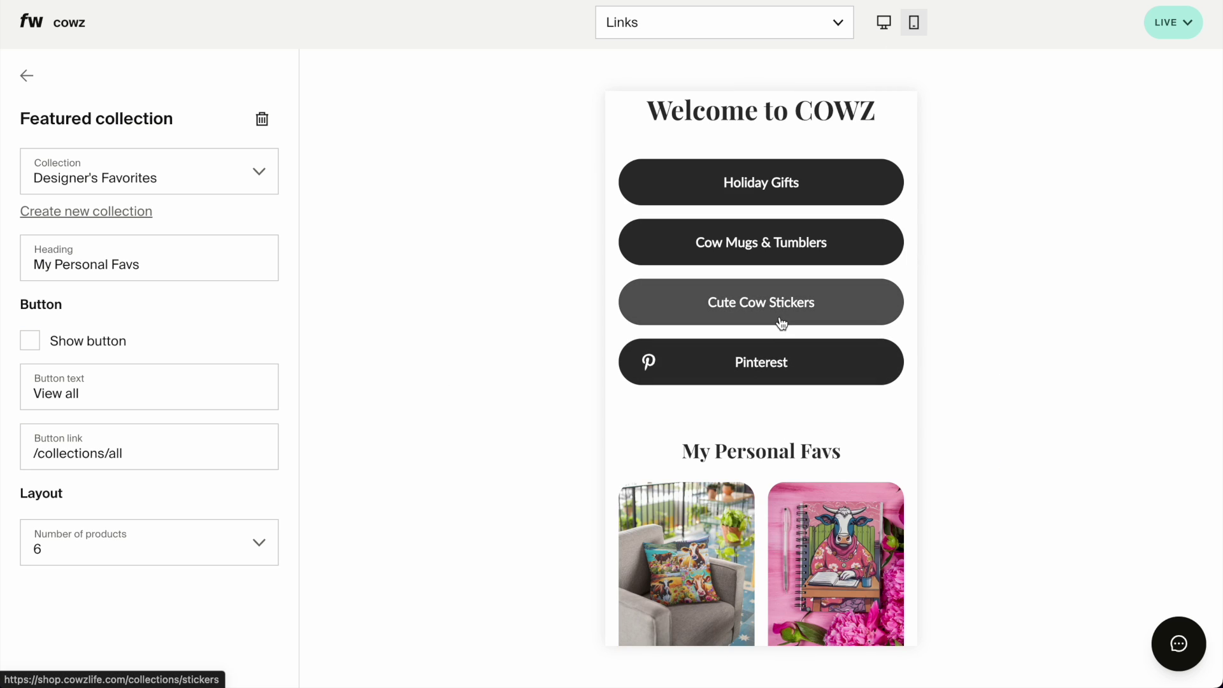
pyautogui.scroll(-10, 781, 323)
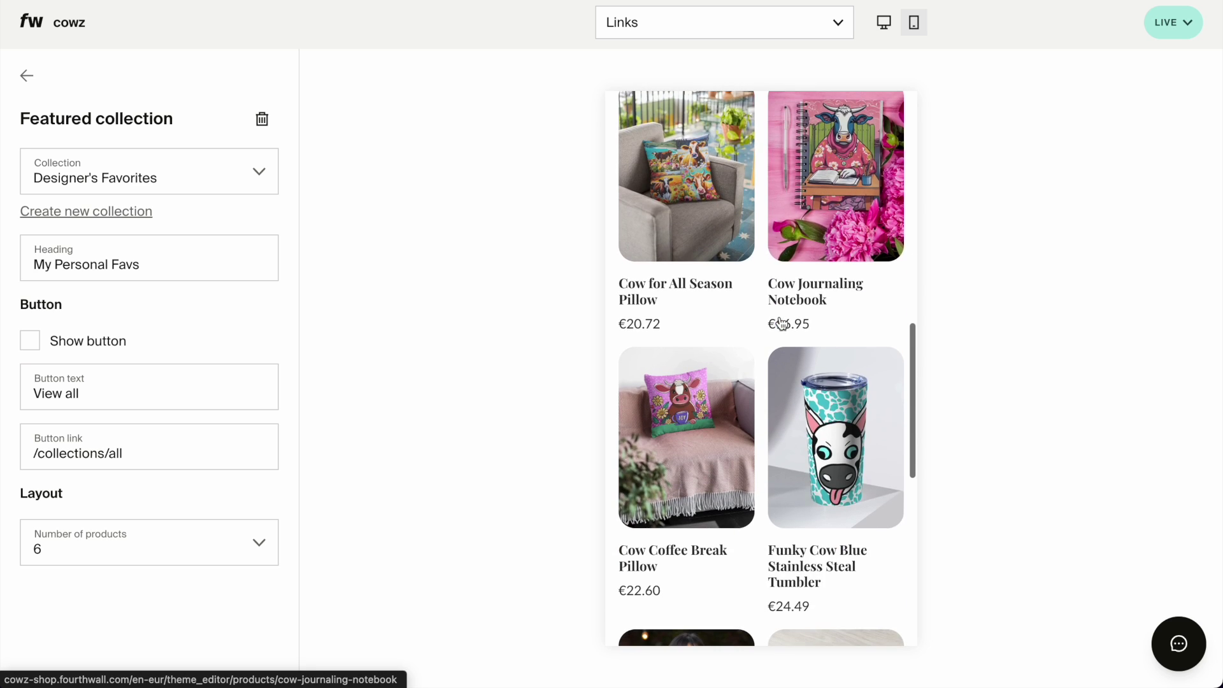
pyautogui.scroll(-2, 782, 323)
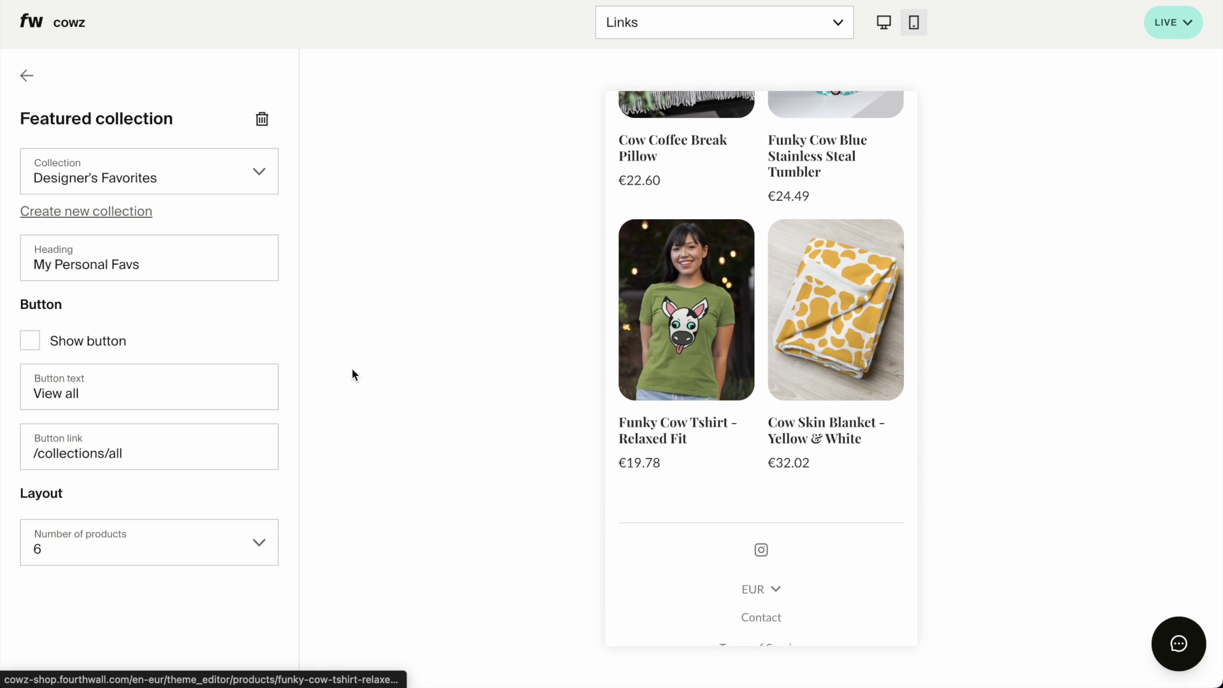
pyautogui.scroll(-3, 787, 272)
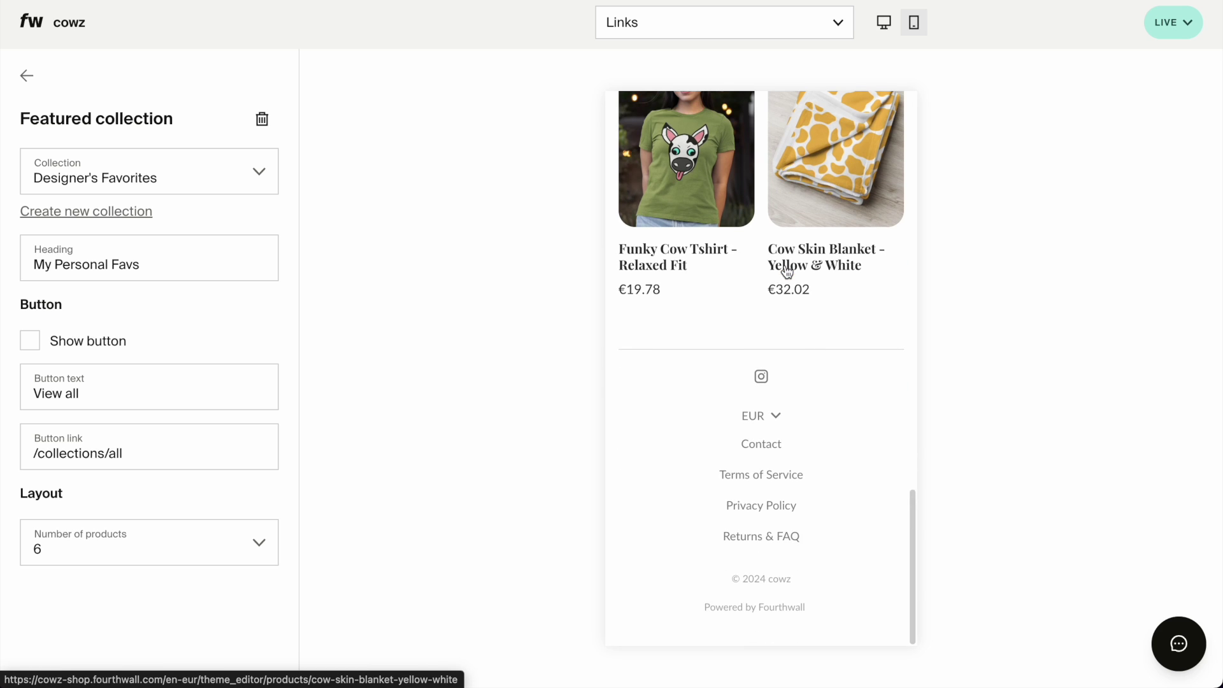
pyautogui.scroll(7, 788, 273)
pyautogui.scroll(6, 787, 272)
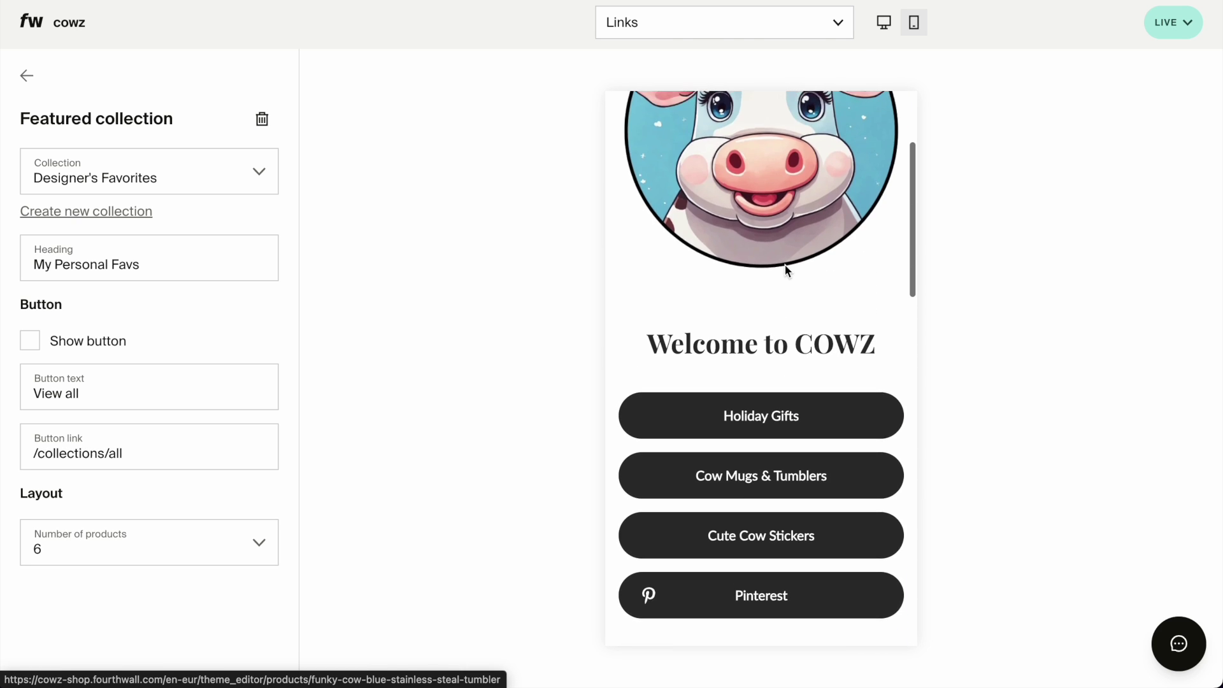
pyautogui.scroll(-8, 787, 273)
pyautogui.scroll(-5, 785, 272)
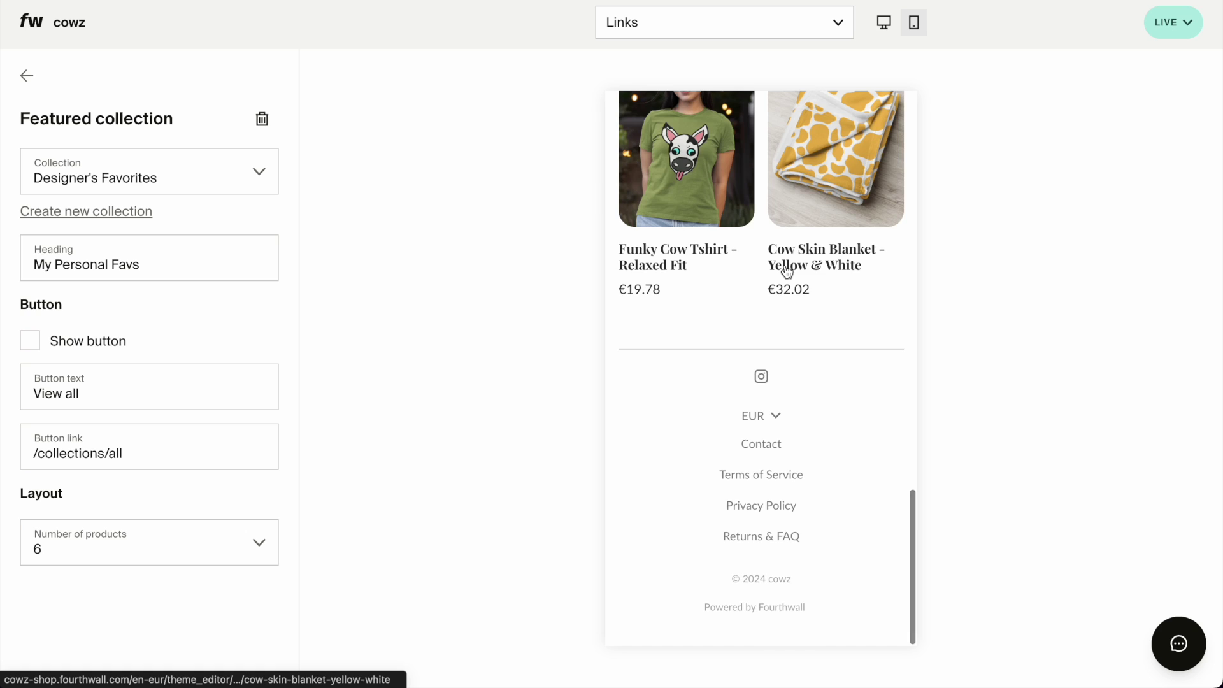
pyautogui.scroll(10, 787, 273)
pyautogui.scroll(8, 787, 272)
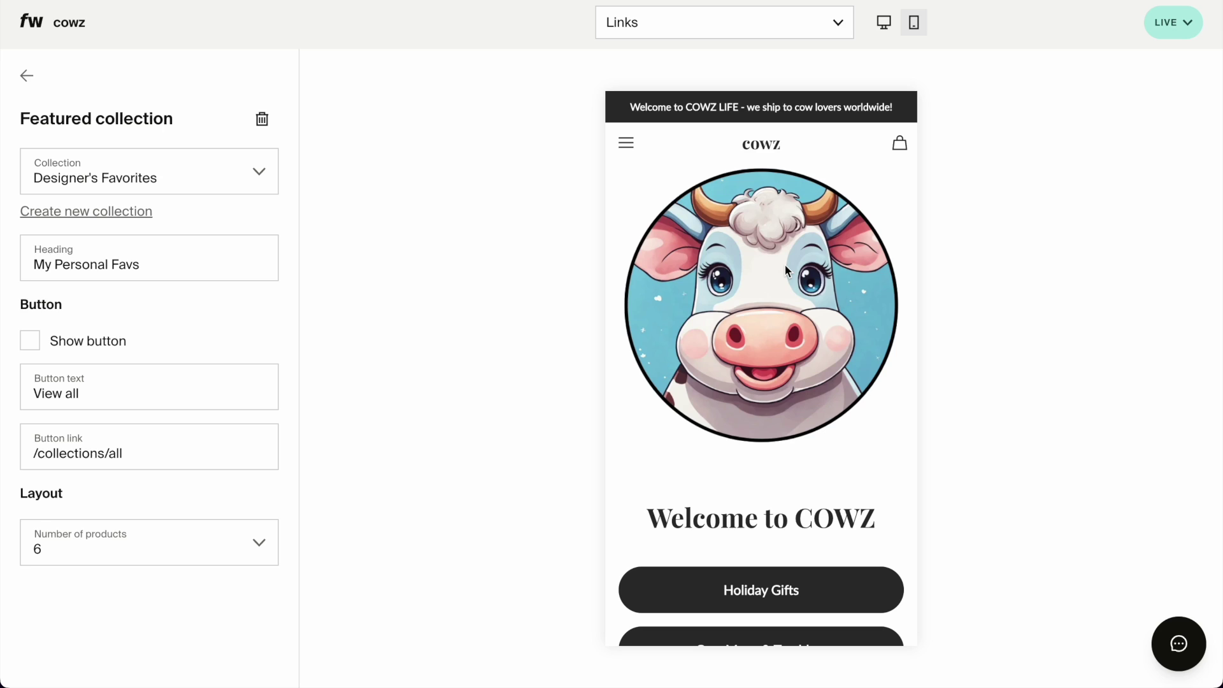
pyautogui.scroll(-8, 786, 269)
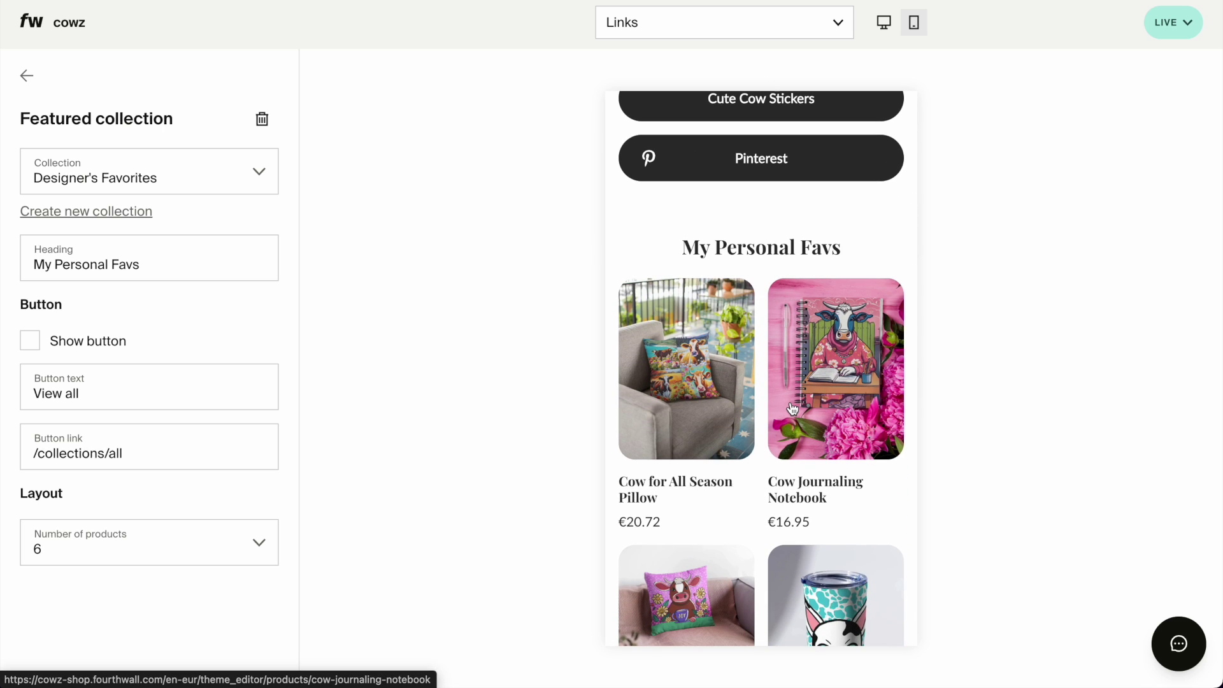
pyautogui.scroll(-10, 793, 408)
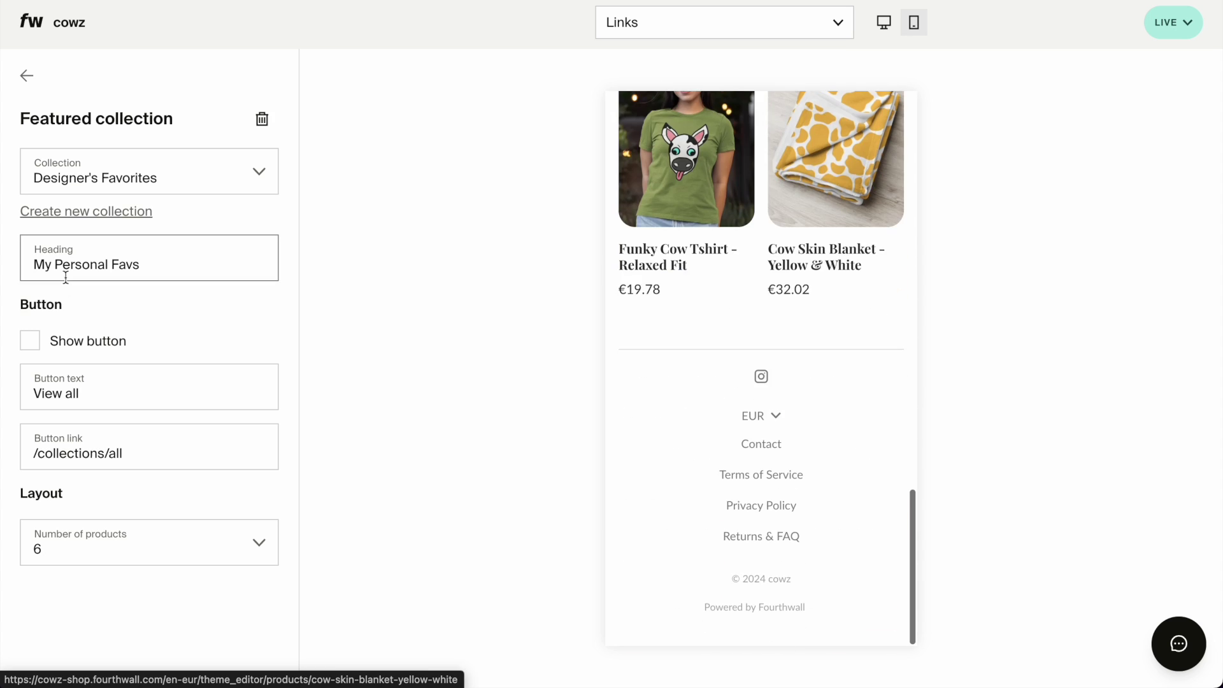
pyautogui.click(27, 76)
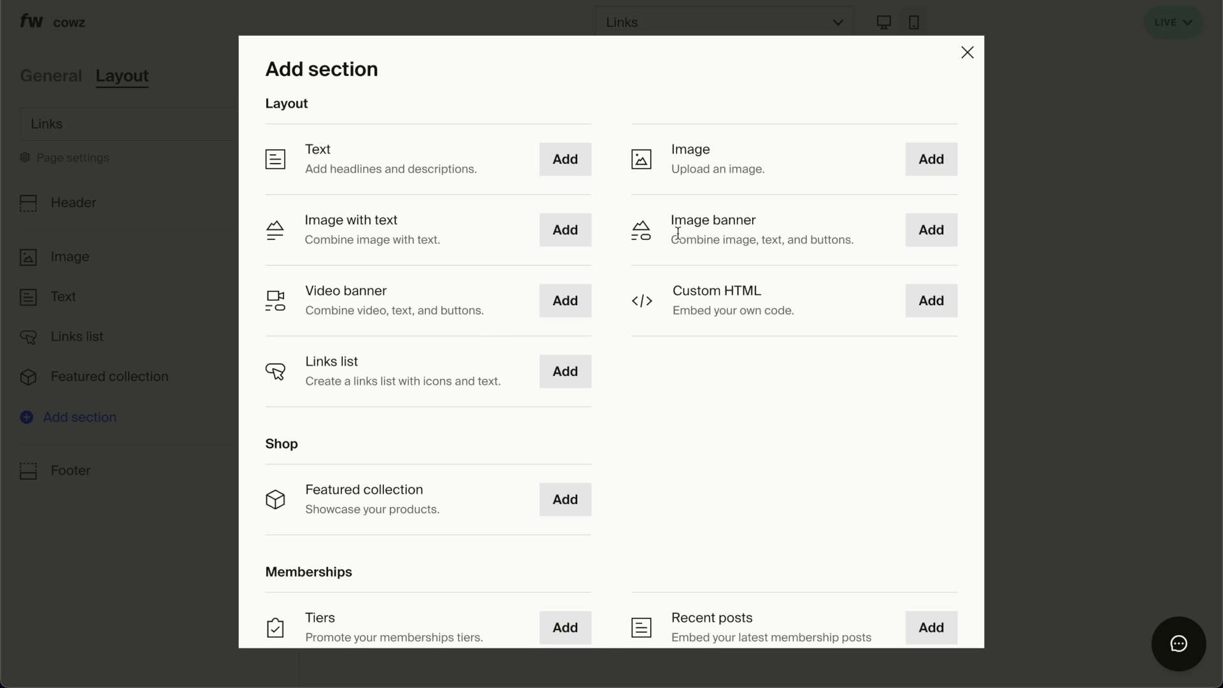
# - Browse the Add section choices, then close the chooser without adding any section
pyautogui.scroll(-1, 474, 335)
pyautogui.scroll(-5, 475, 335)
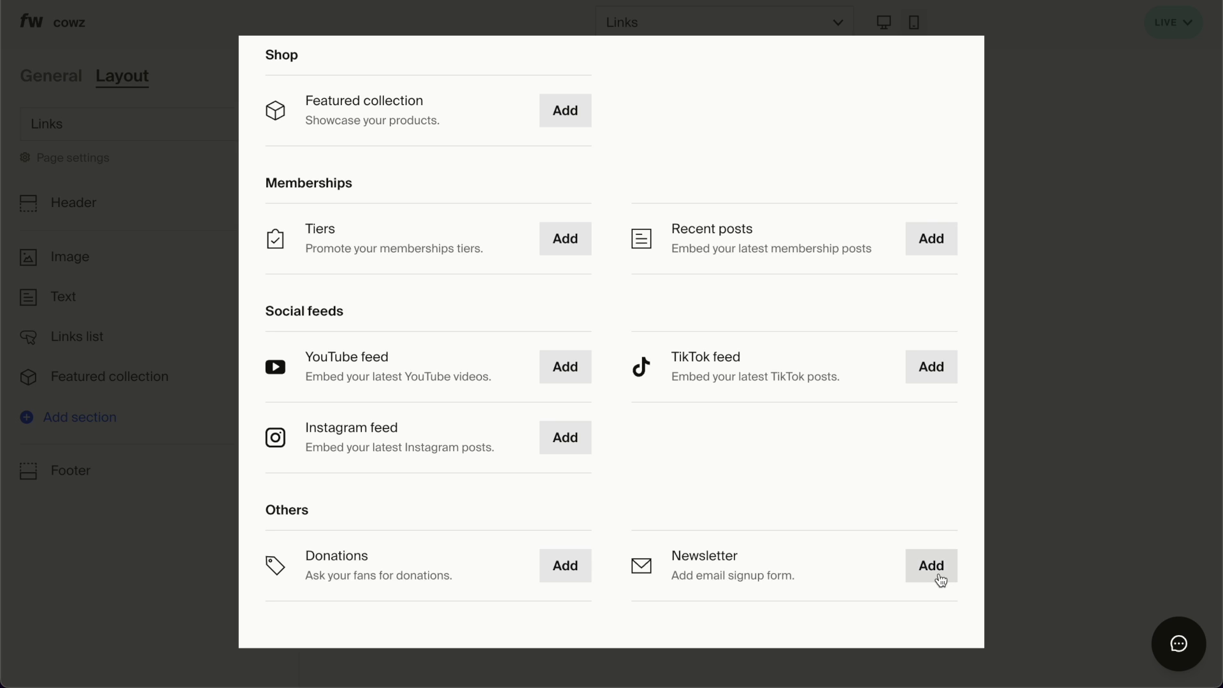
pyautogui.scroll(1, 429, 446)
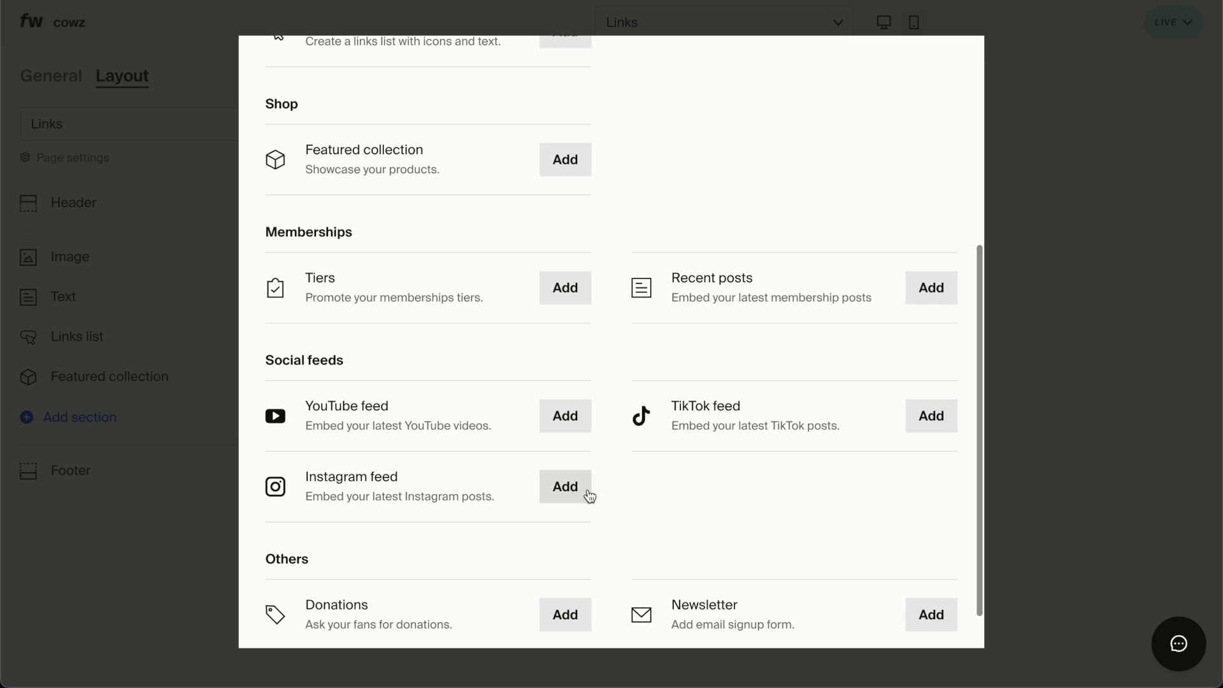
pyautogui.scroll(6, 419, 449)
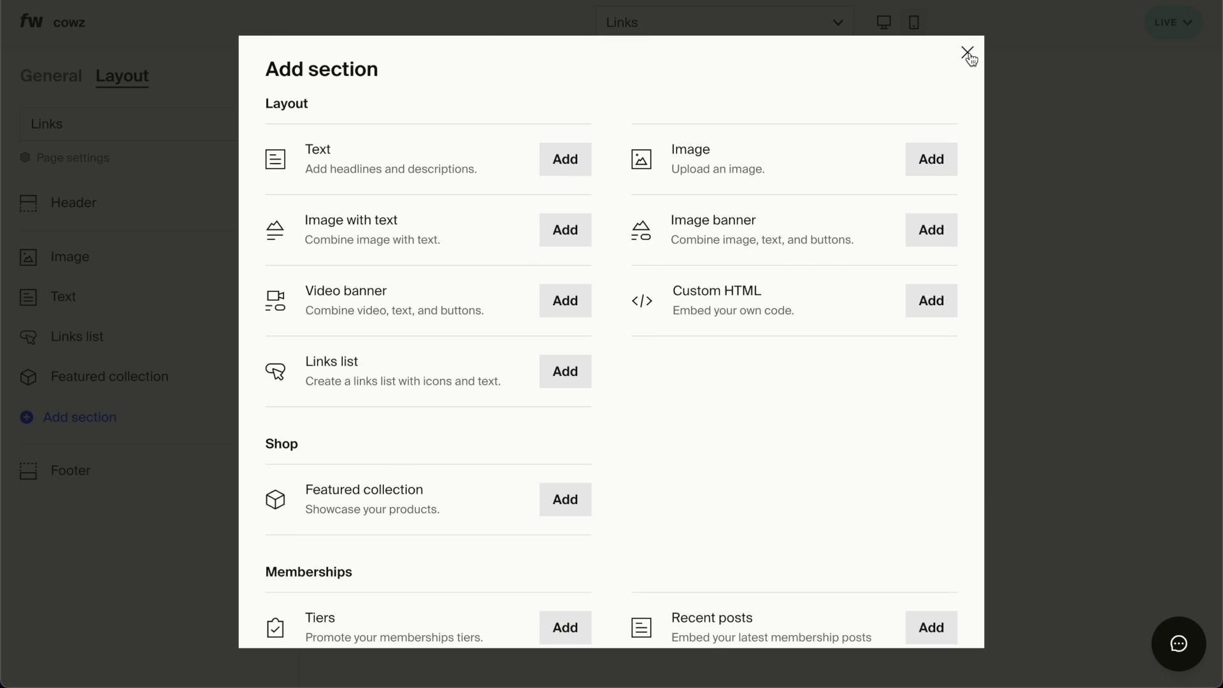
pyautogui.click(967, 54)
# - Add a fifth link button to the links list section and label it 'About COWZ'
pyautogui.scroll(15, 835, 437)
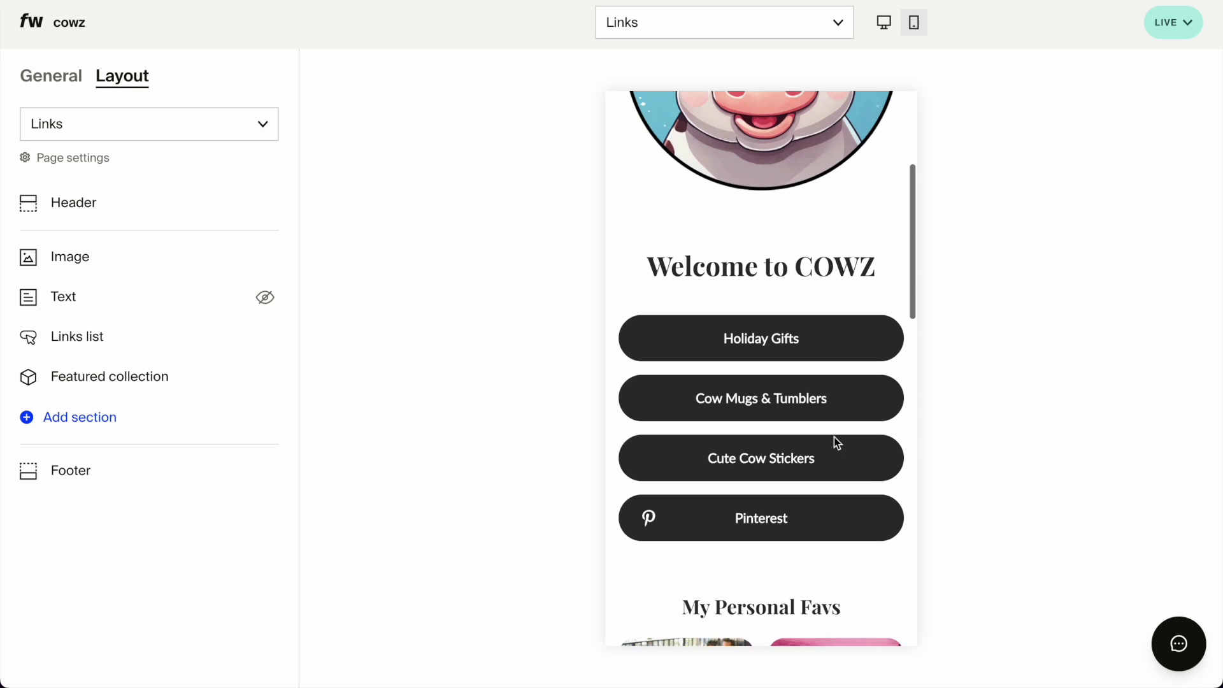
pyautogui.scroll(-15, 833, 437)
pyautogui.scroll(15, 833, 436)
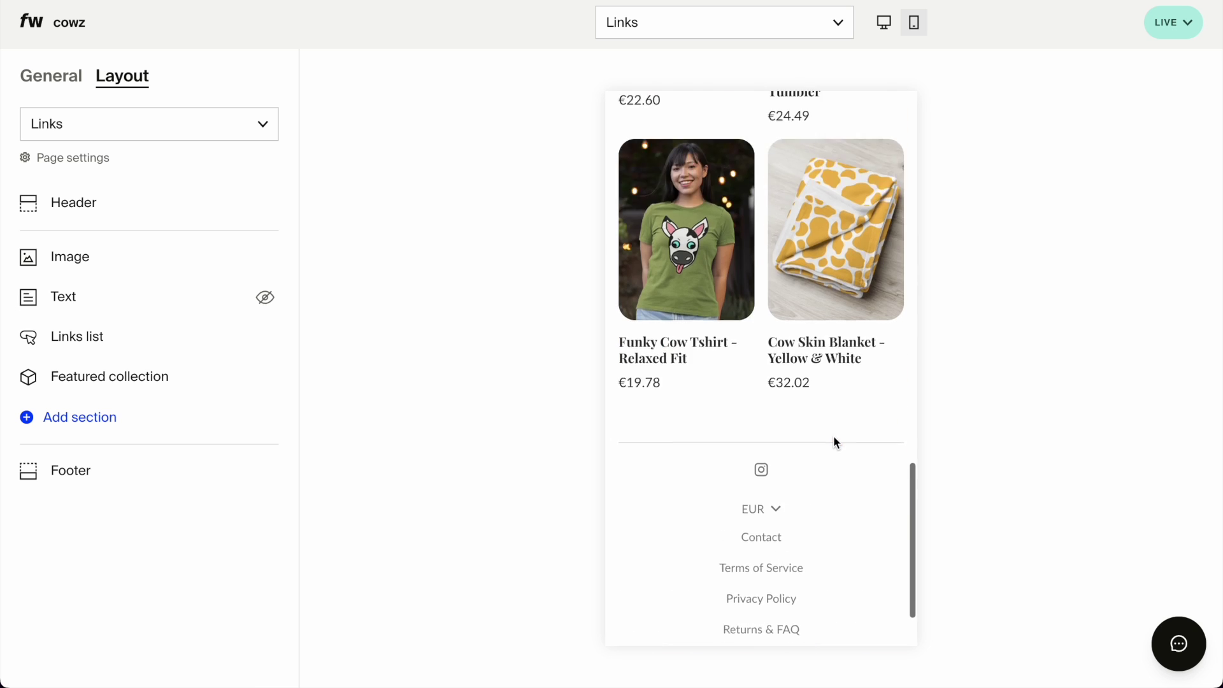
pyautogui.scroll(-8, 833, 437)
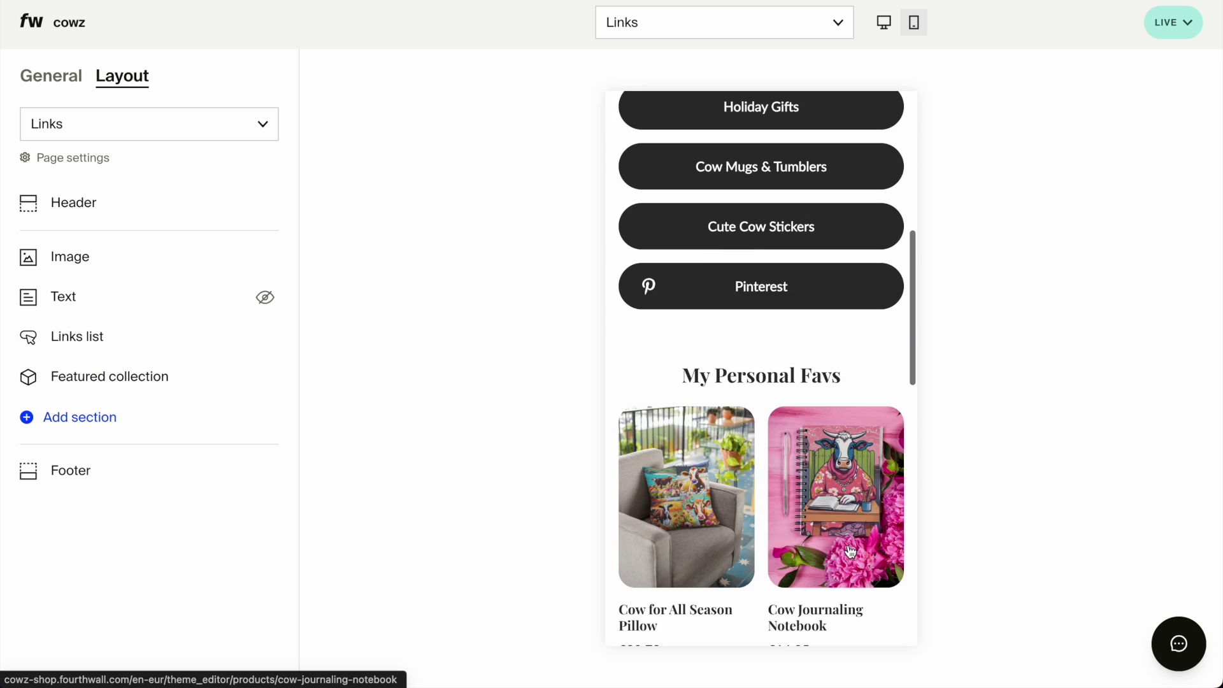
pyautogui.scroll(8, 849, 549)
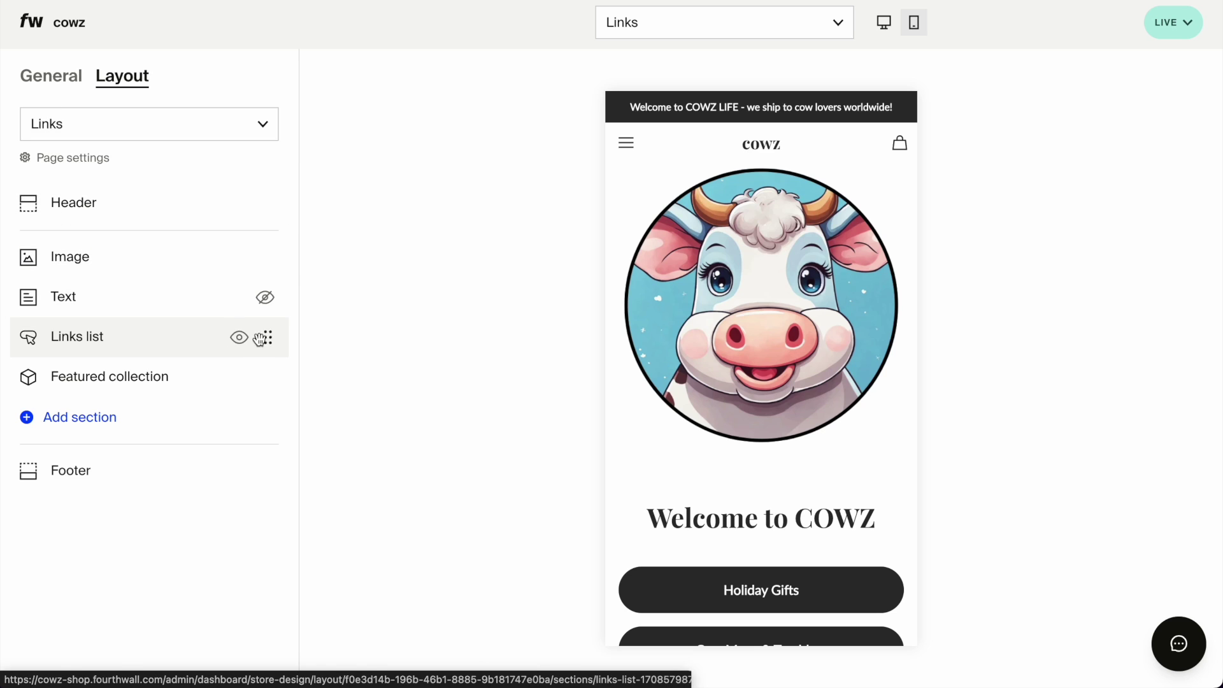
pyautogui.click(137, 338)
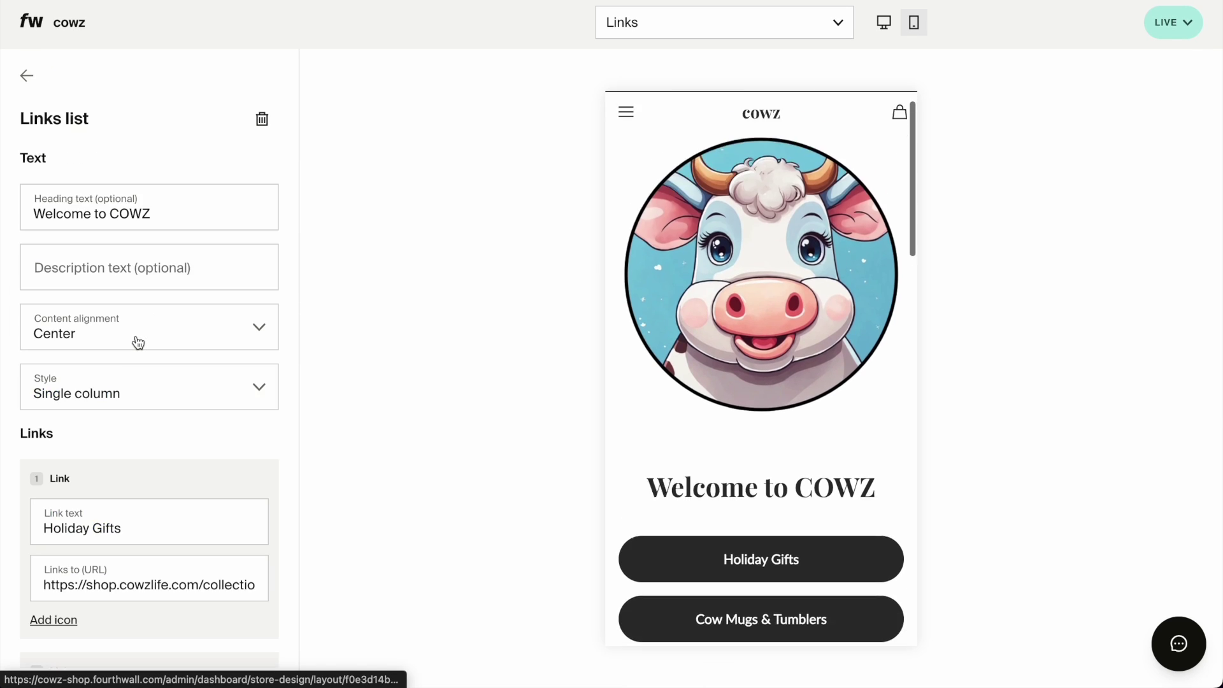
pyautogui.scroll(-5, 142, 314)
pyautogui.click(74, 648)
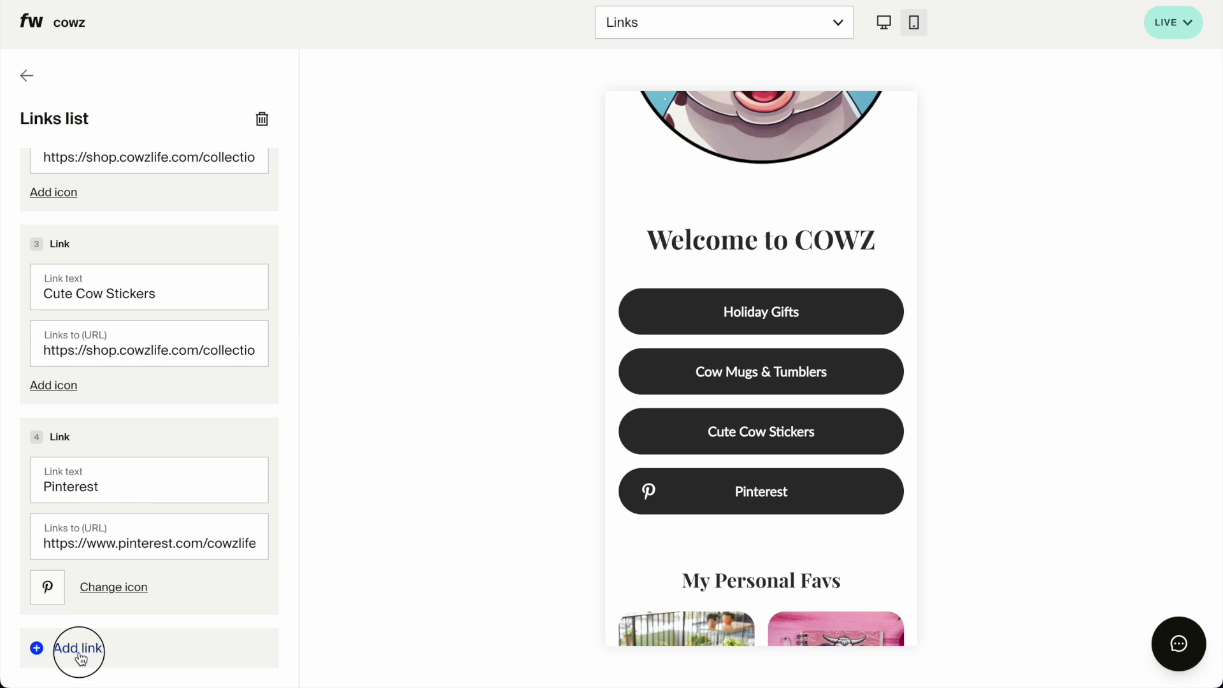
pyautogui.doubleClick(73, 500)
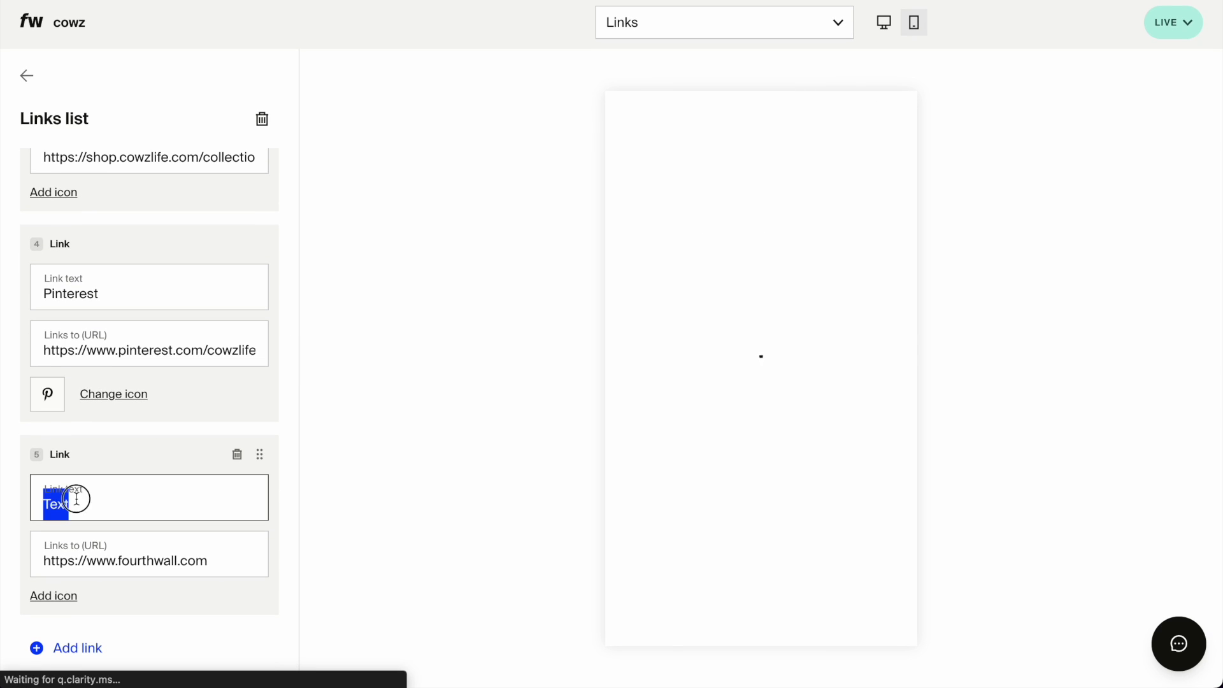
pyautogui.write('About ')
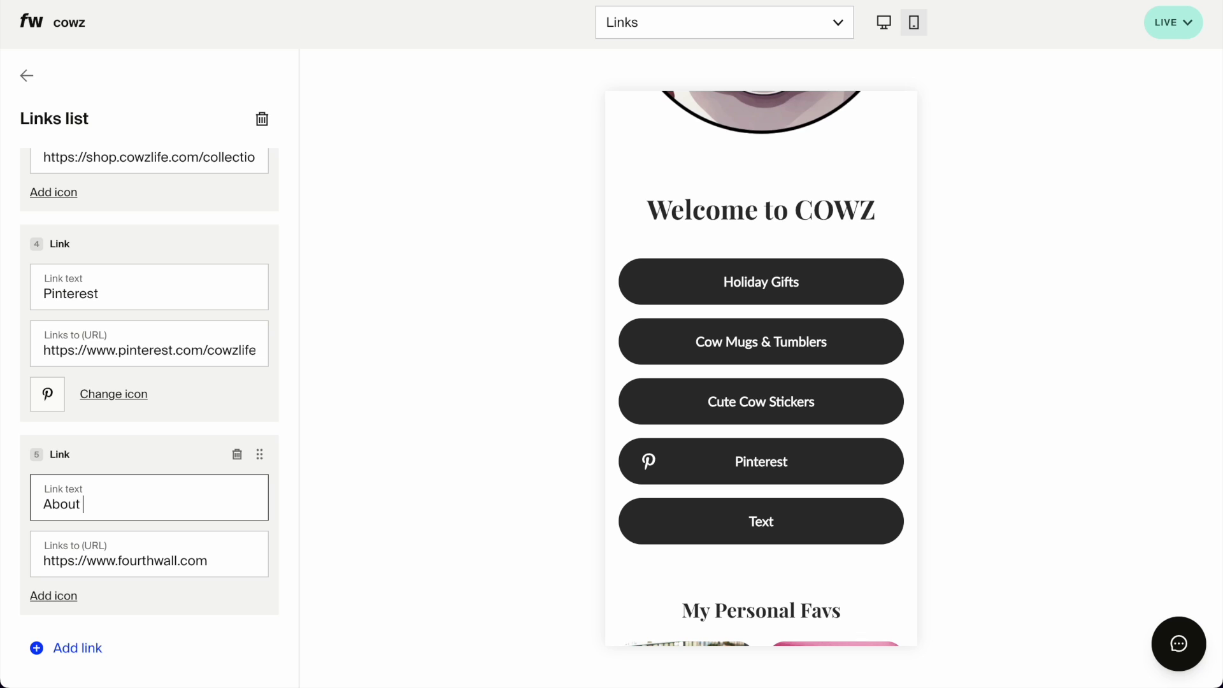
pyautogui.write('COWZ')
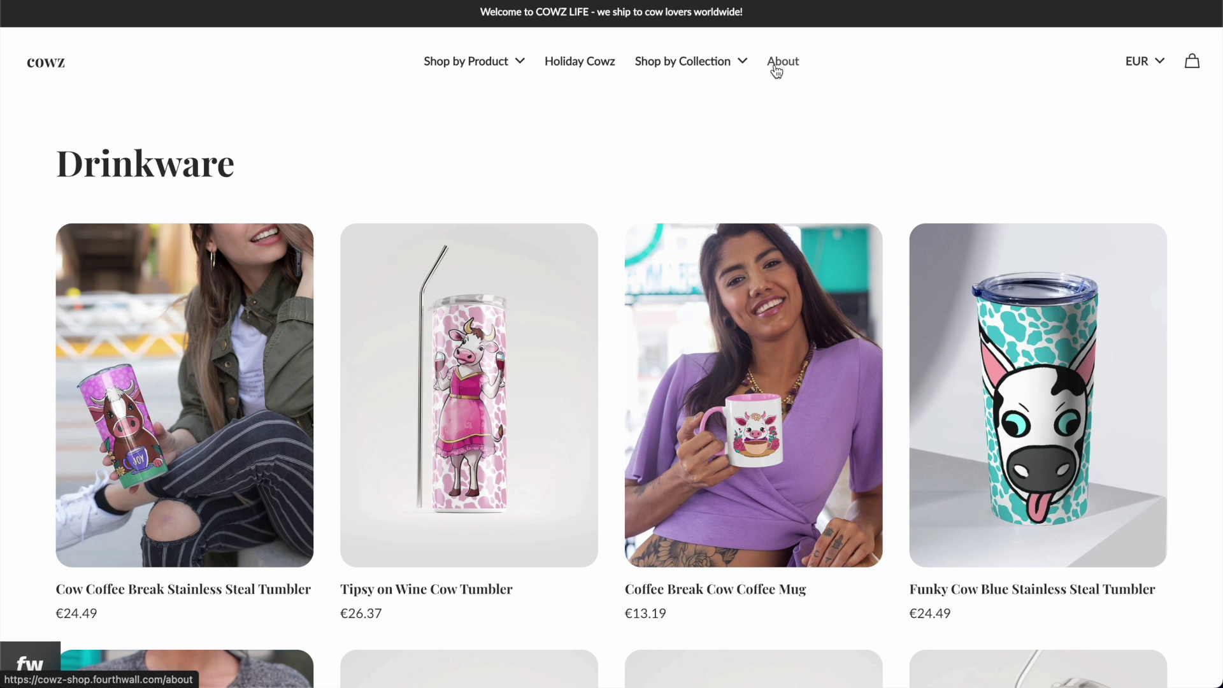
# - Copy the shop's About page address without its locale and paste it as Link 5's URL
pyautogui.click(776, 71)
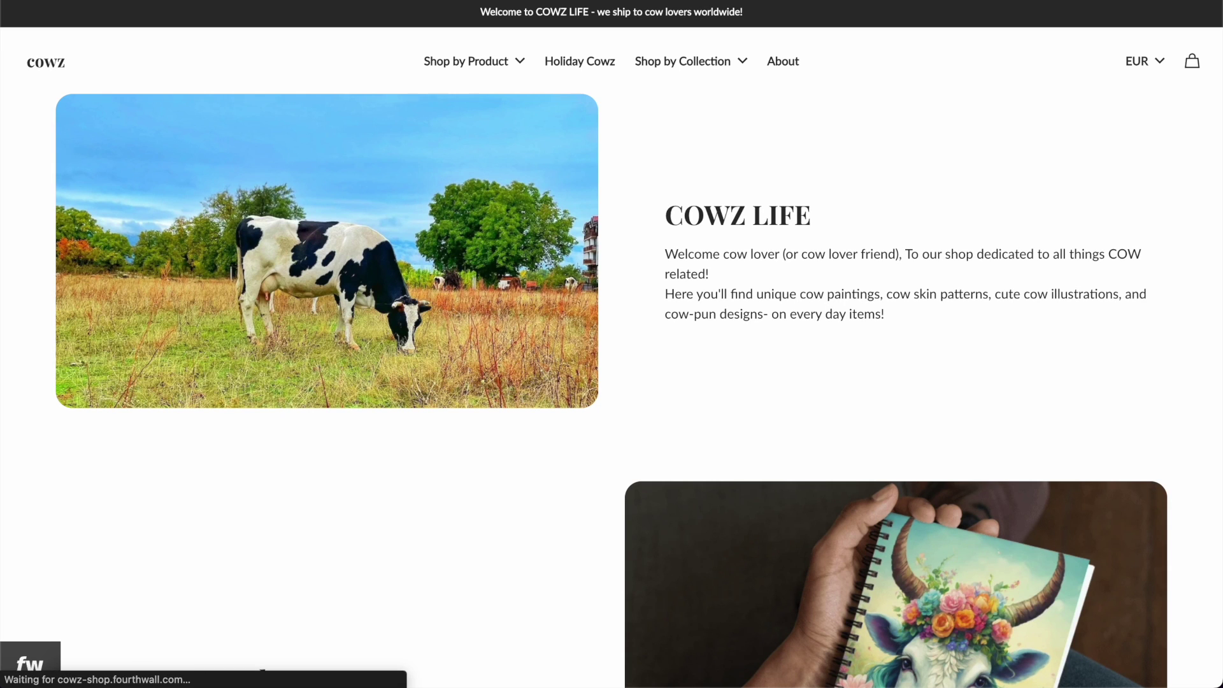
pyautogui.press('super+l')
pyautogui.press('BackSpace')
pyautogui.press('BackSpace')
pyautogui.press('BackSpace')
pyautogui.press('BackSpace')
pyautogui.press('BackSpace')
pyautogui.press('BackSpace')
pyautogui.press('BackSpace')
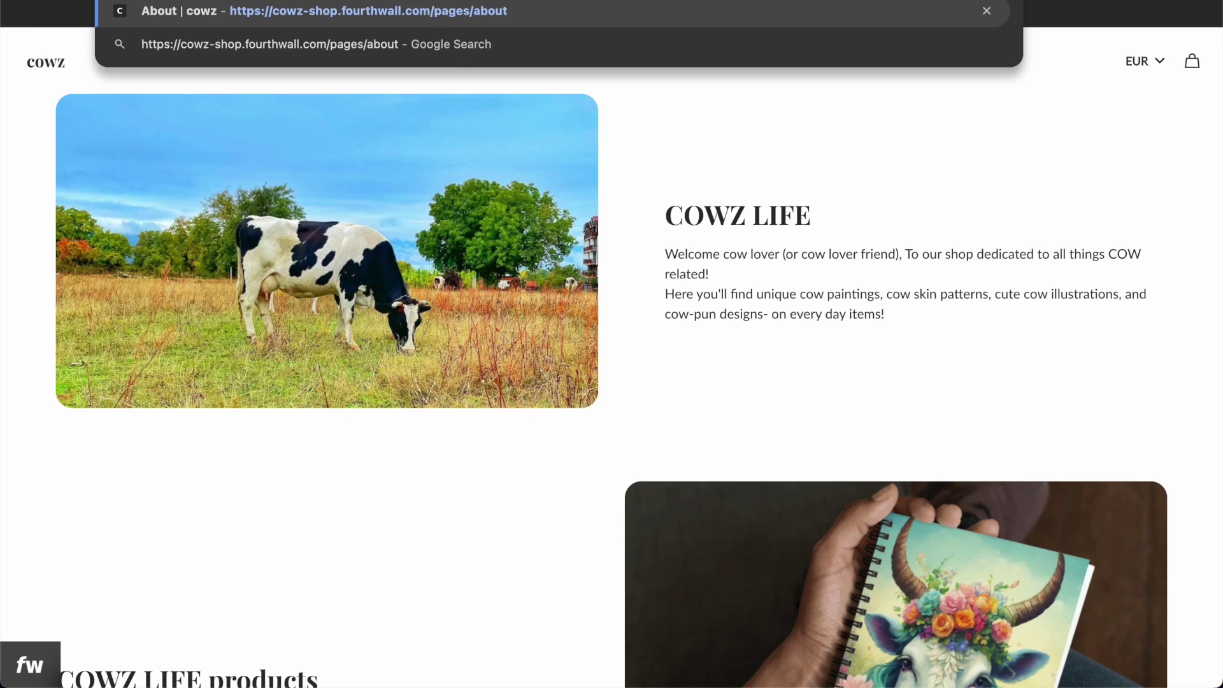
pyautogui.press('super+c')
pyautogui.hotkey('ctrl', 'Tab')
pyautogui.click(104, 553)
pyautogui.press('super+a')
pyautogui.press('super+v')
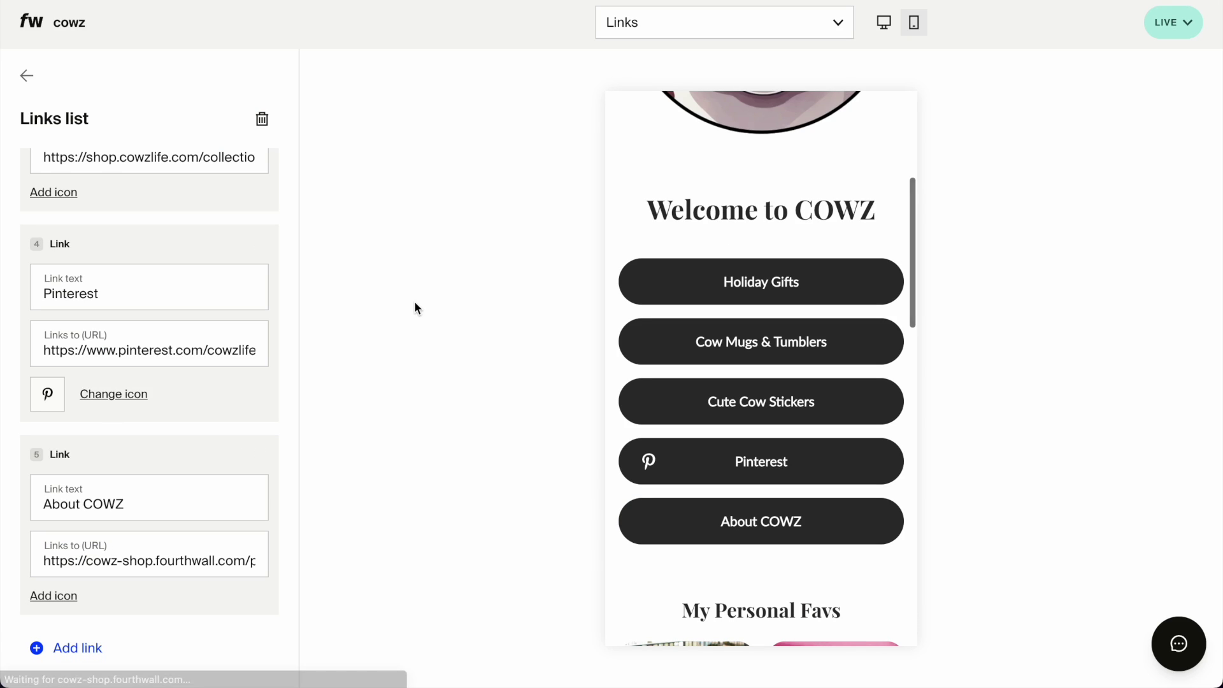
pyautogui.click(26, 76)
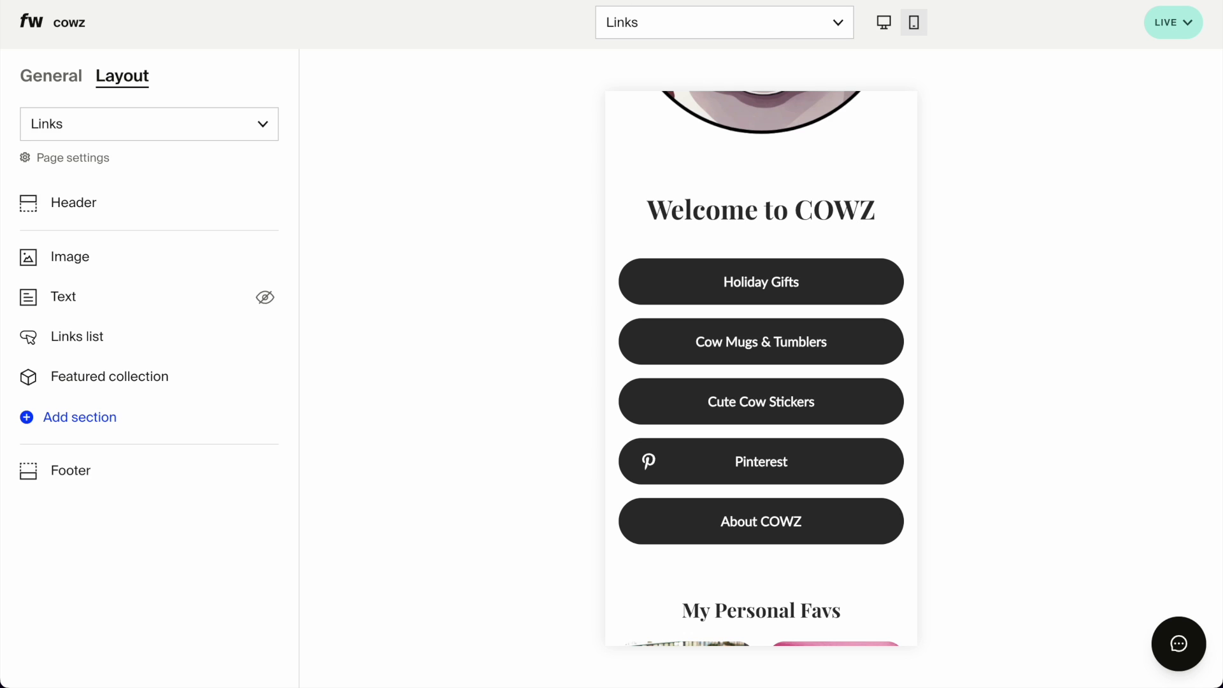
# - Scroll through the Links page mobile preview, then go to the store's home page
pyautogui.scroll(5, 792, 309)
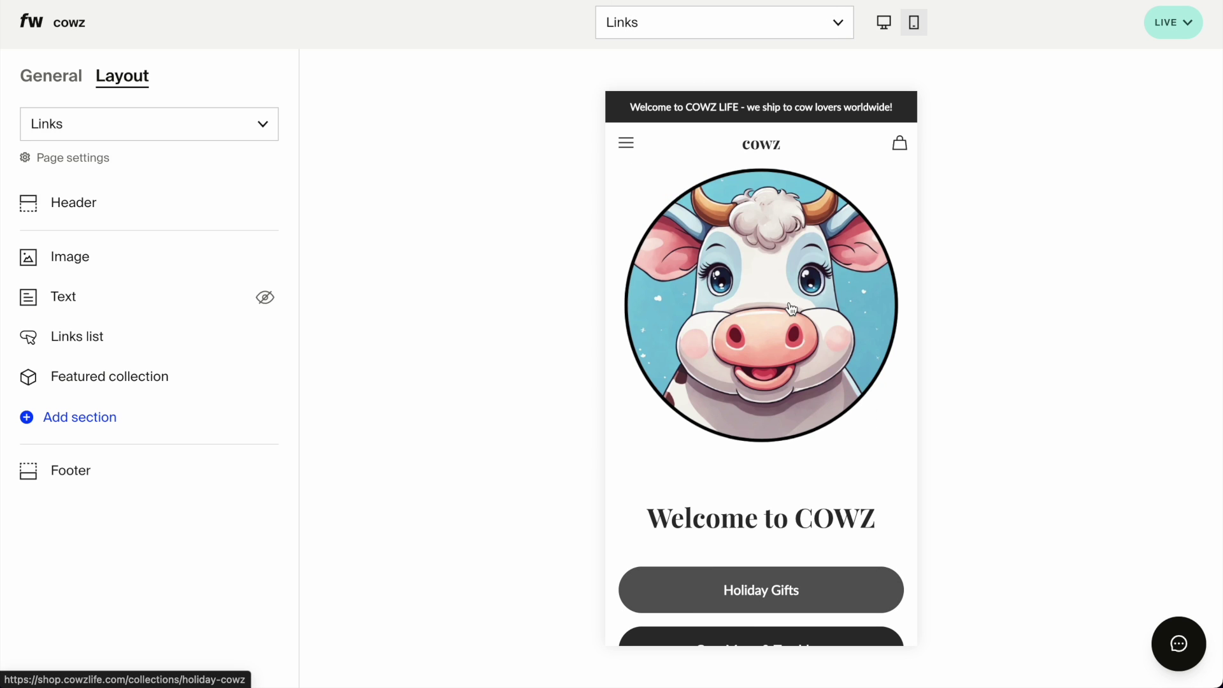
pyautogui.scroll(-2, 790, 307)
pyautogui.scroll(-10, 790, 307)
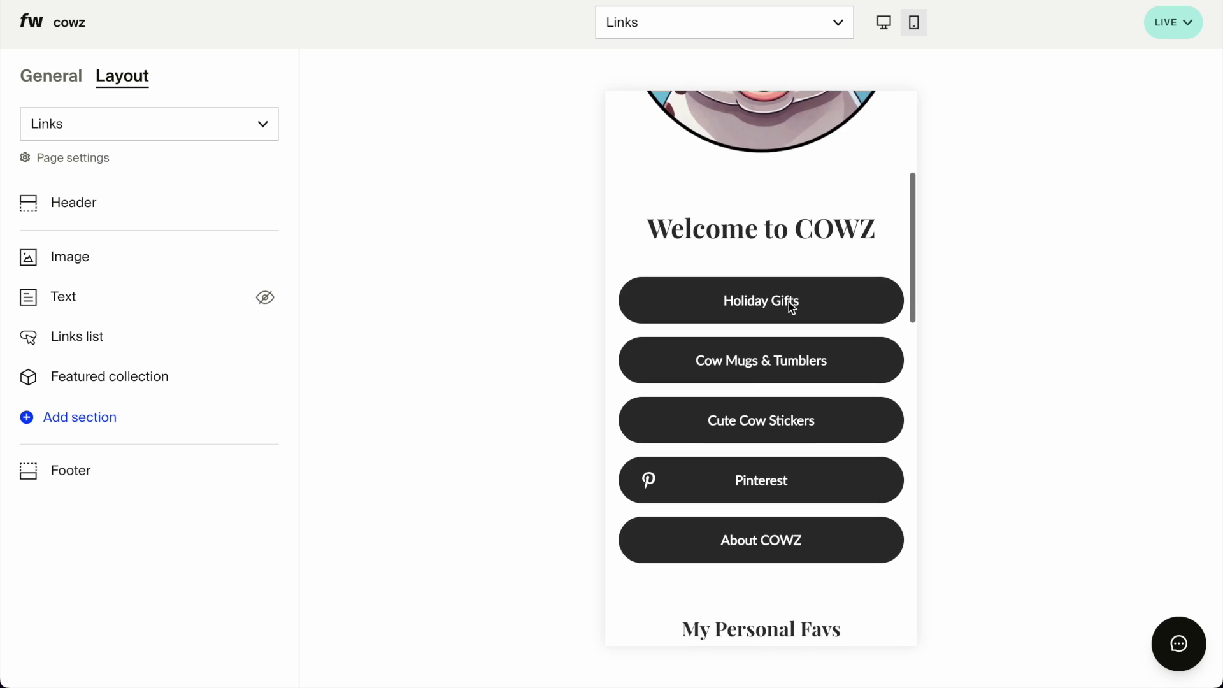
pyautogui.scroll(-5, 790, 308)
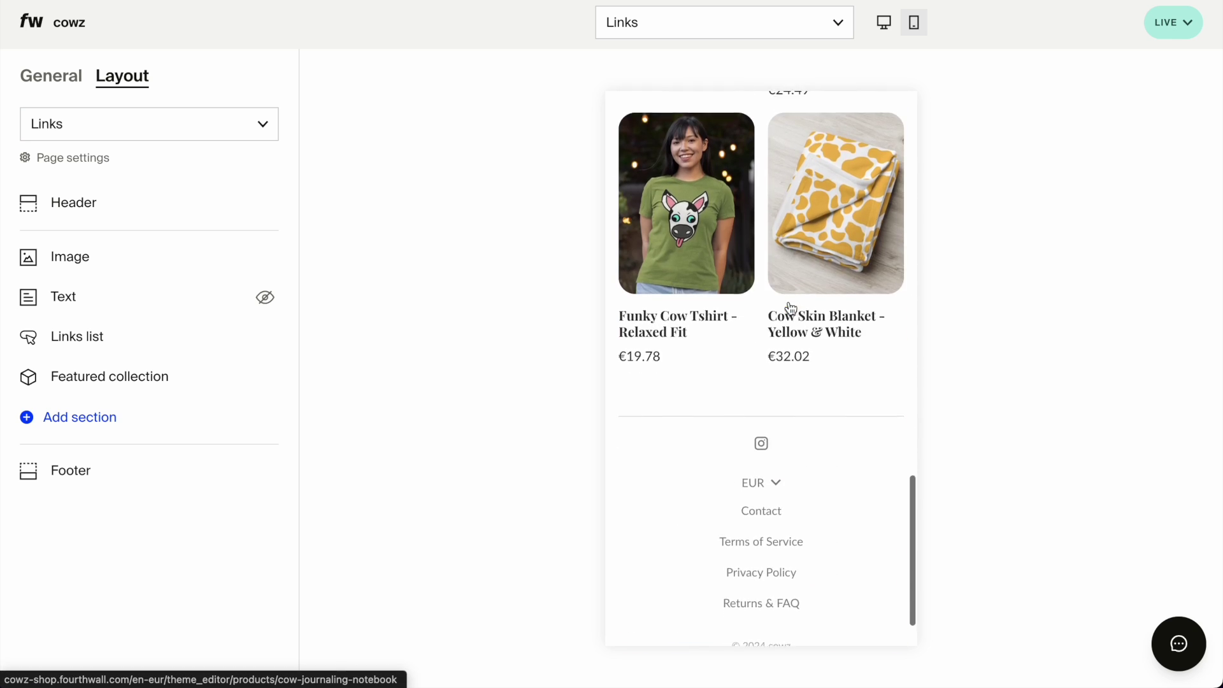
pyautogui.scroll(15, 788, 308)
pyautogui.scroll(1, 817, 420)
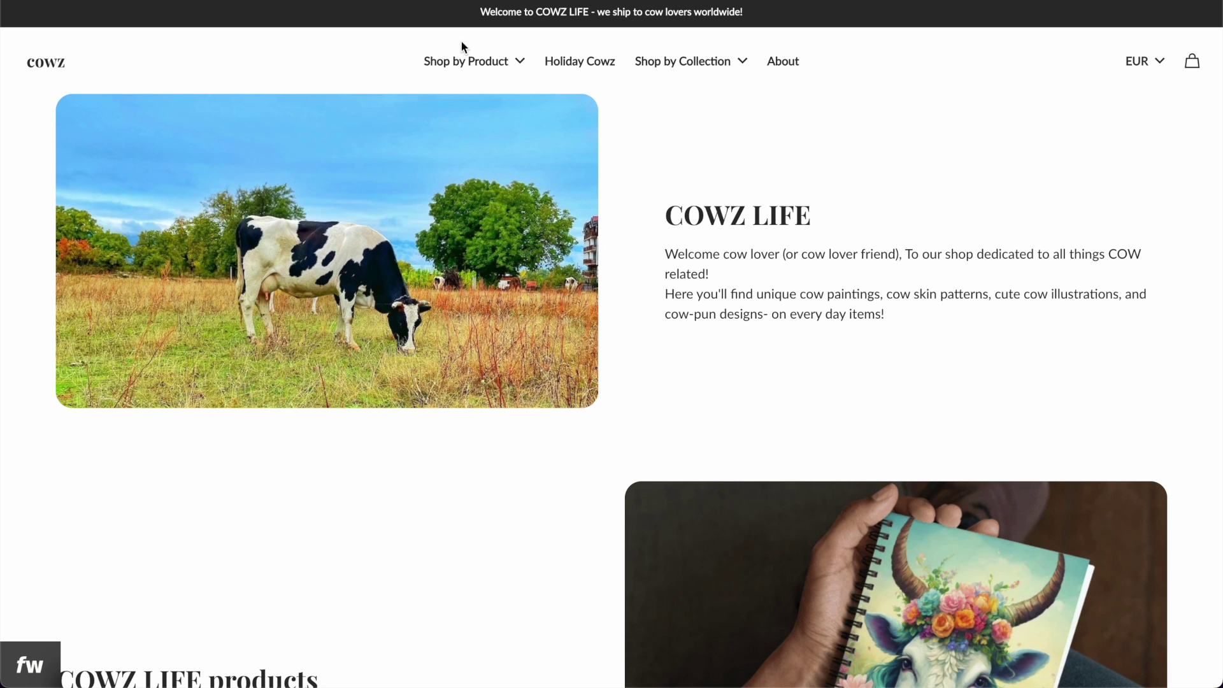
pyautogui.click(47, 62)
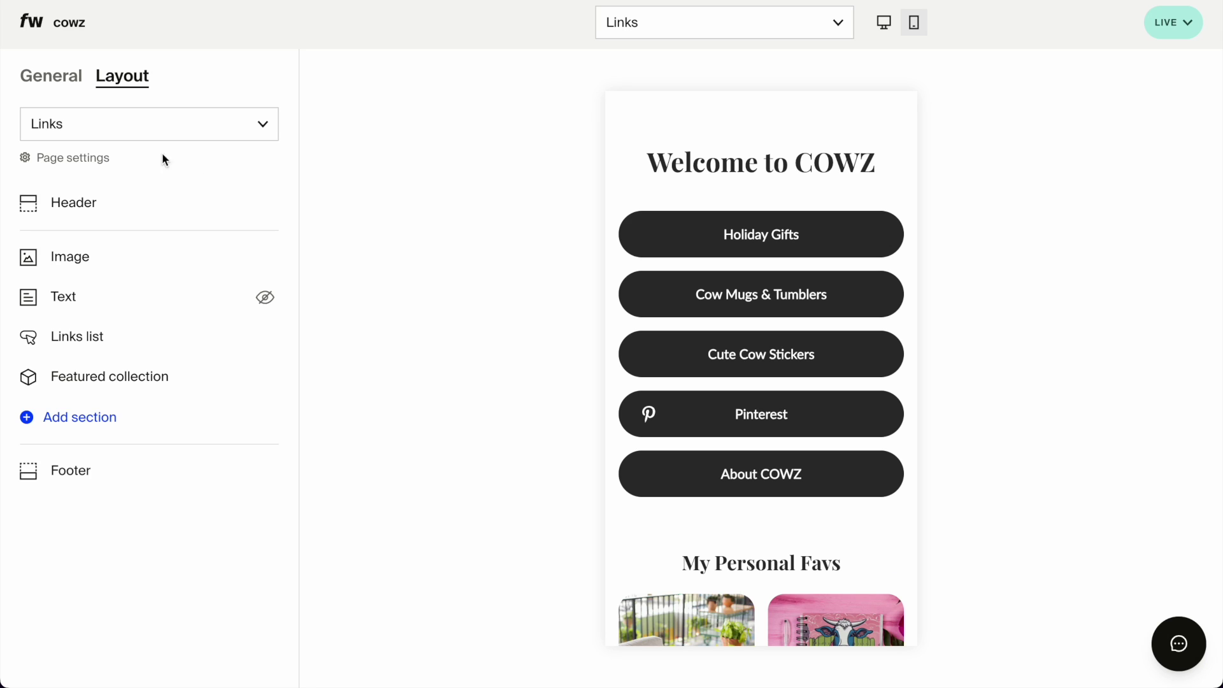
# - Open the Links page settings and select its final URL /pages/links
pyautogui.click(60, 159)
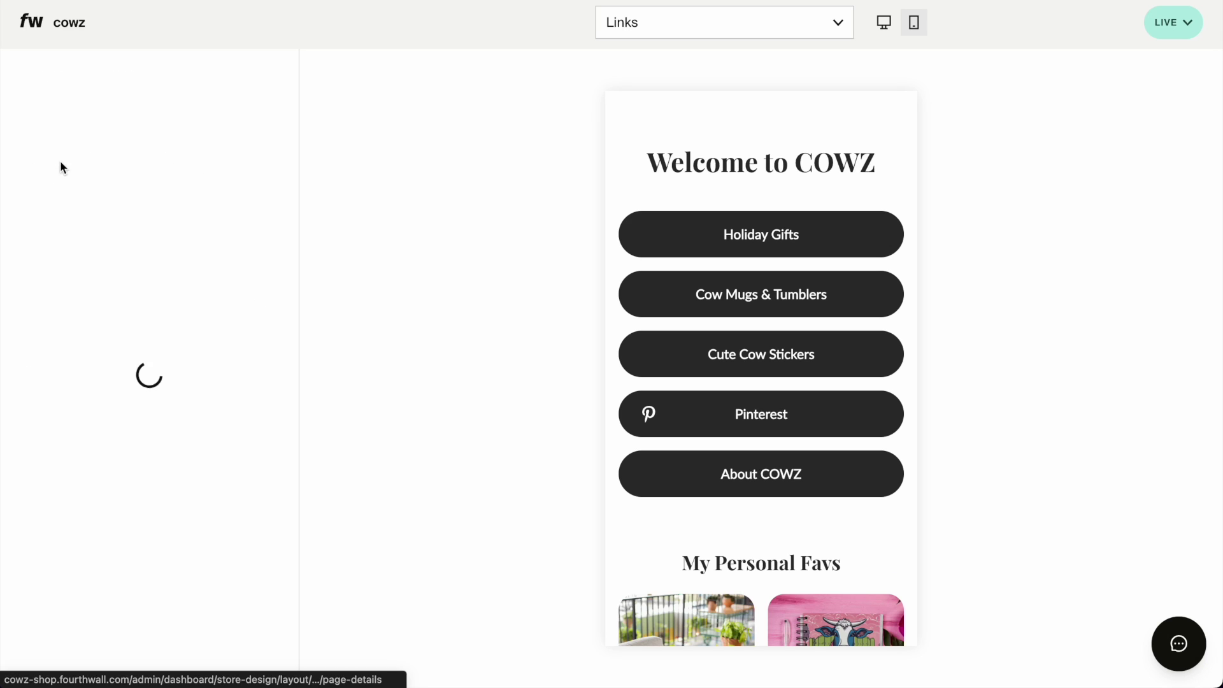
pyautogui.click(83, 246)
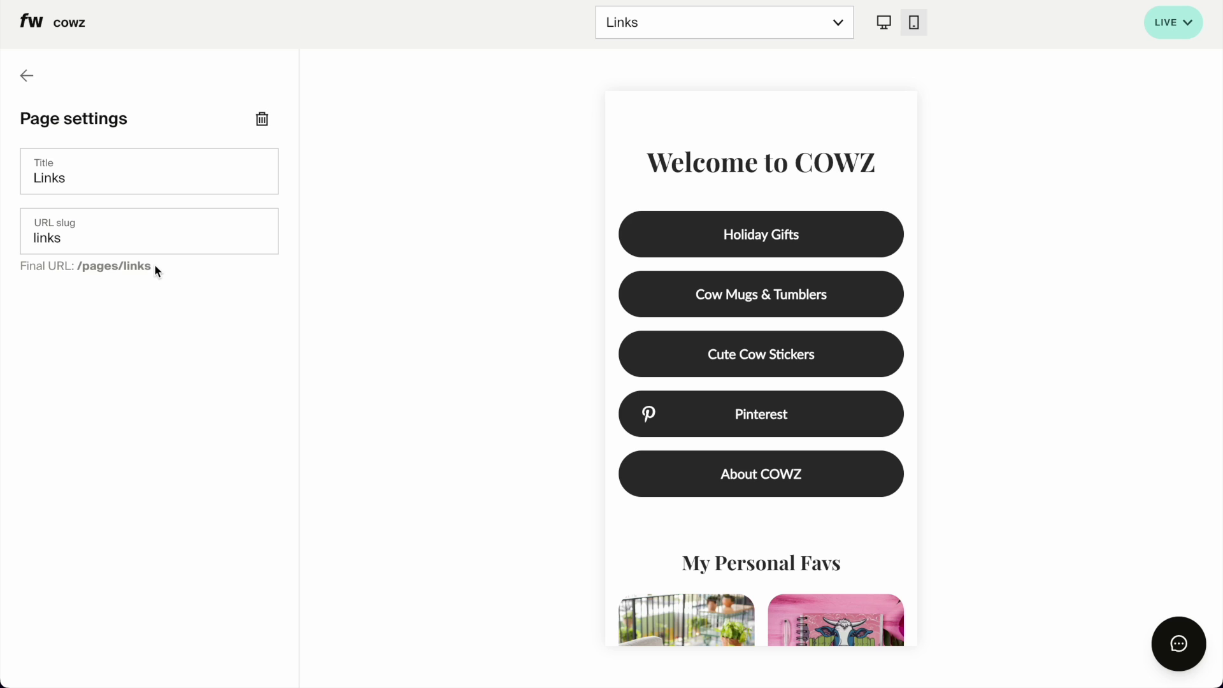
pyautogui.moveTo(154, 266); pyautogui.dragTo(78, 267)
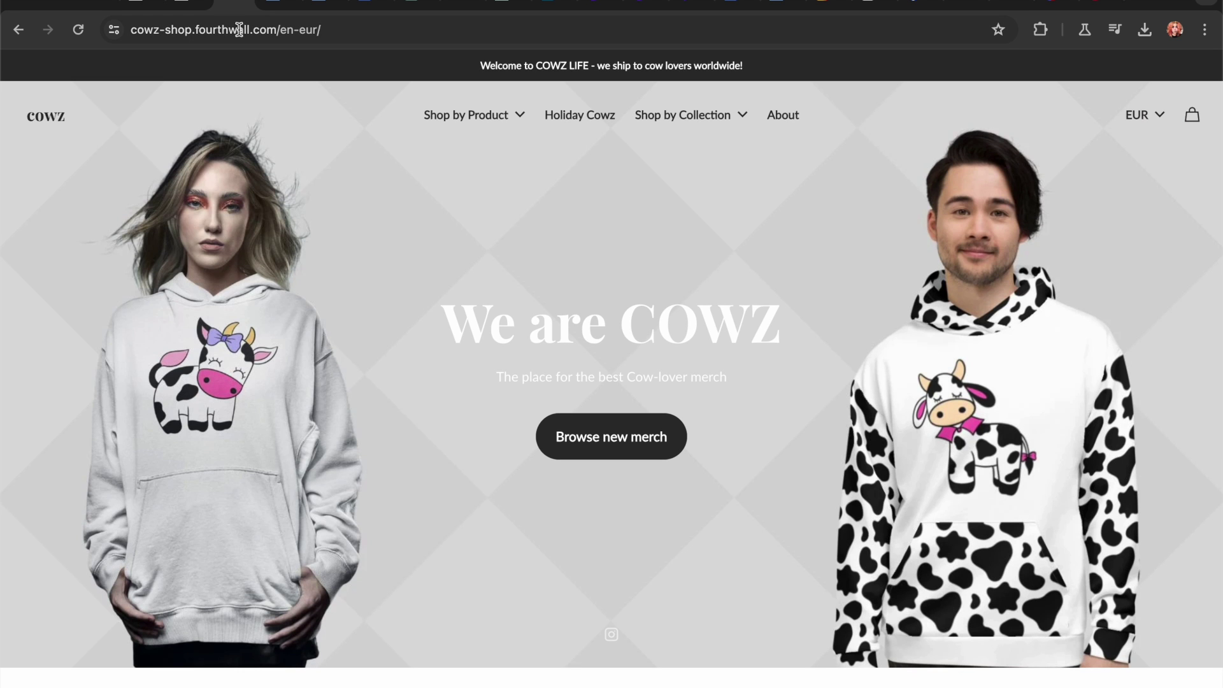
pyautogui.click(240, 29)
# - Load shop.cowzlife.com/pages/links in Chrome, correcting the doubled locale path in the address
pyautogui.write('cow')
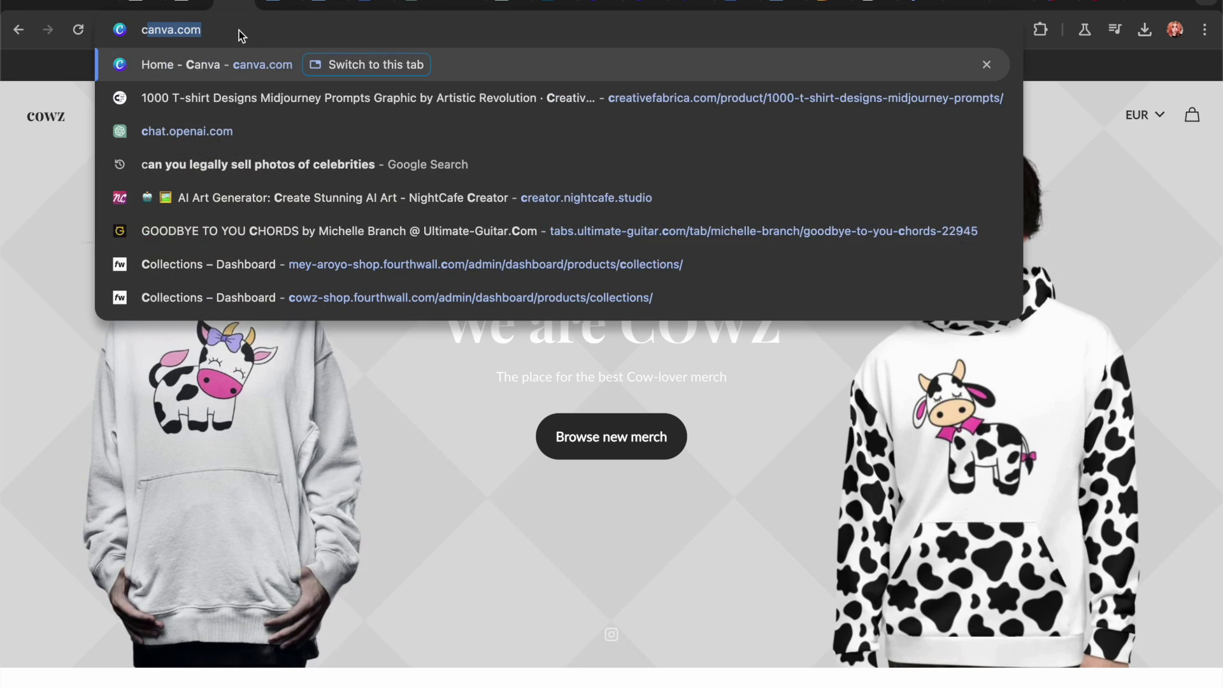
pyautogui.press('BackSpace')
pyautogui.press('BackSpace')
pyautogui.press('BackSpace')
pyautogui.write('shop.')
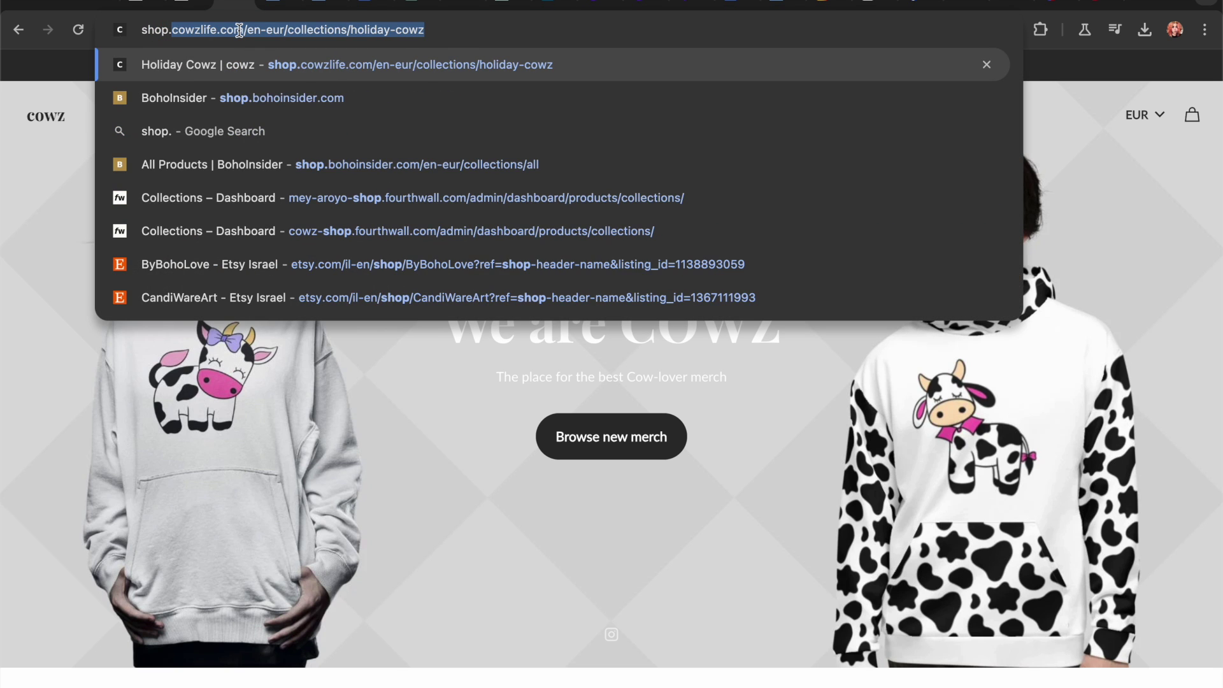
pyautogui.write('cowzli')
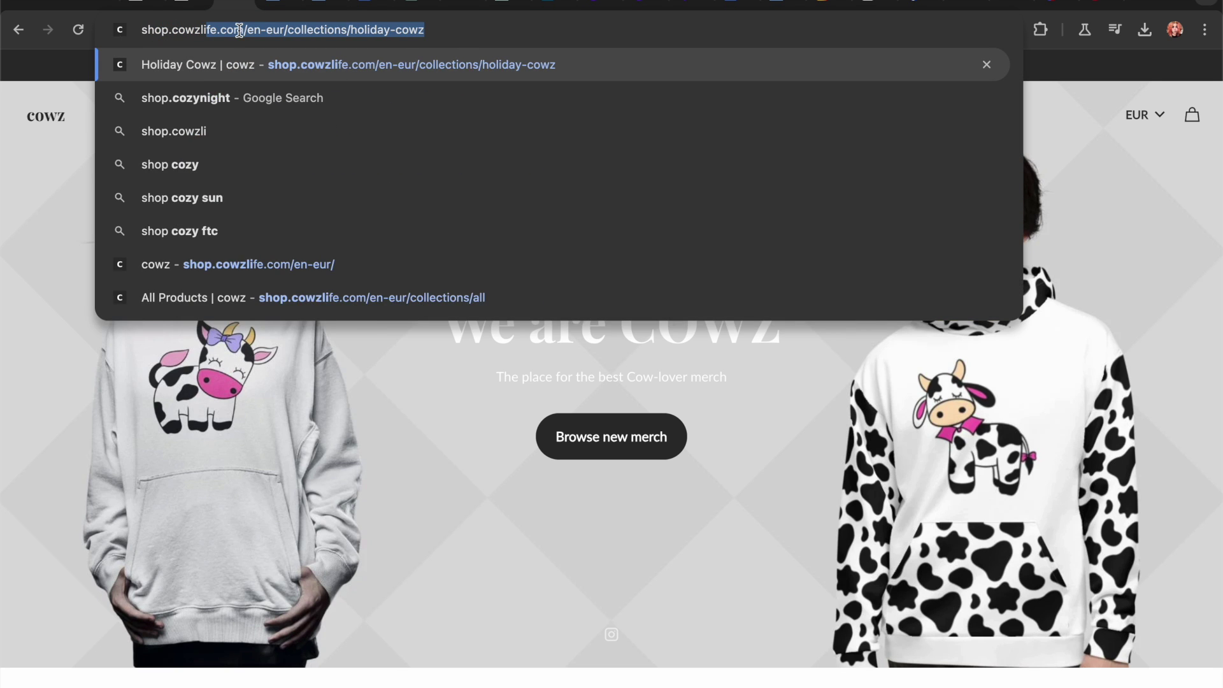
pyautogui.write('fe.com.')
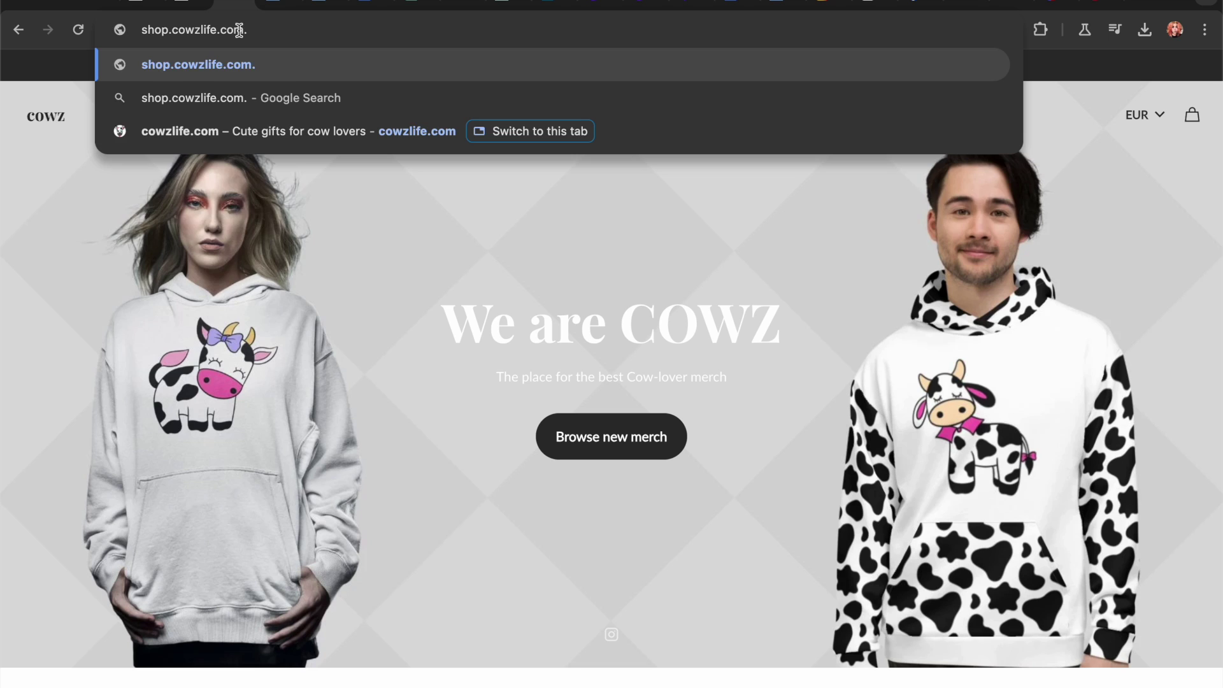
pyautogui.press('BackSpace')
pyautogui.write('//pages/links')
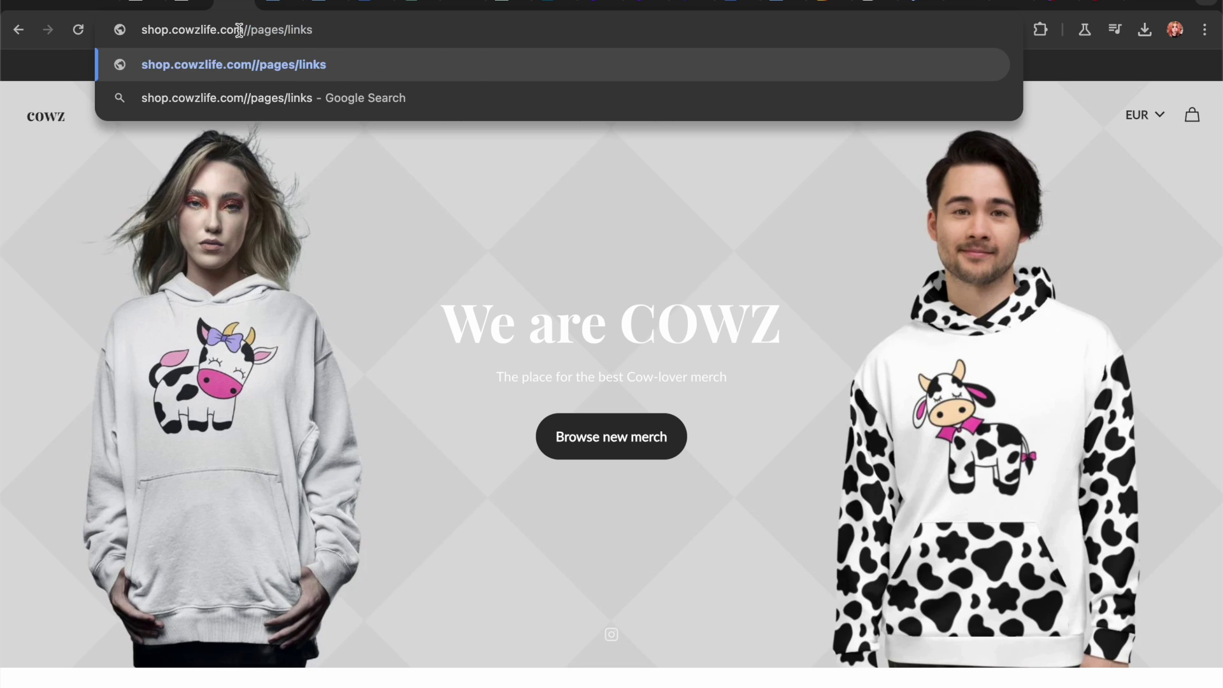
pyautogui.press('Return')
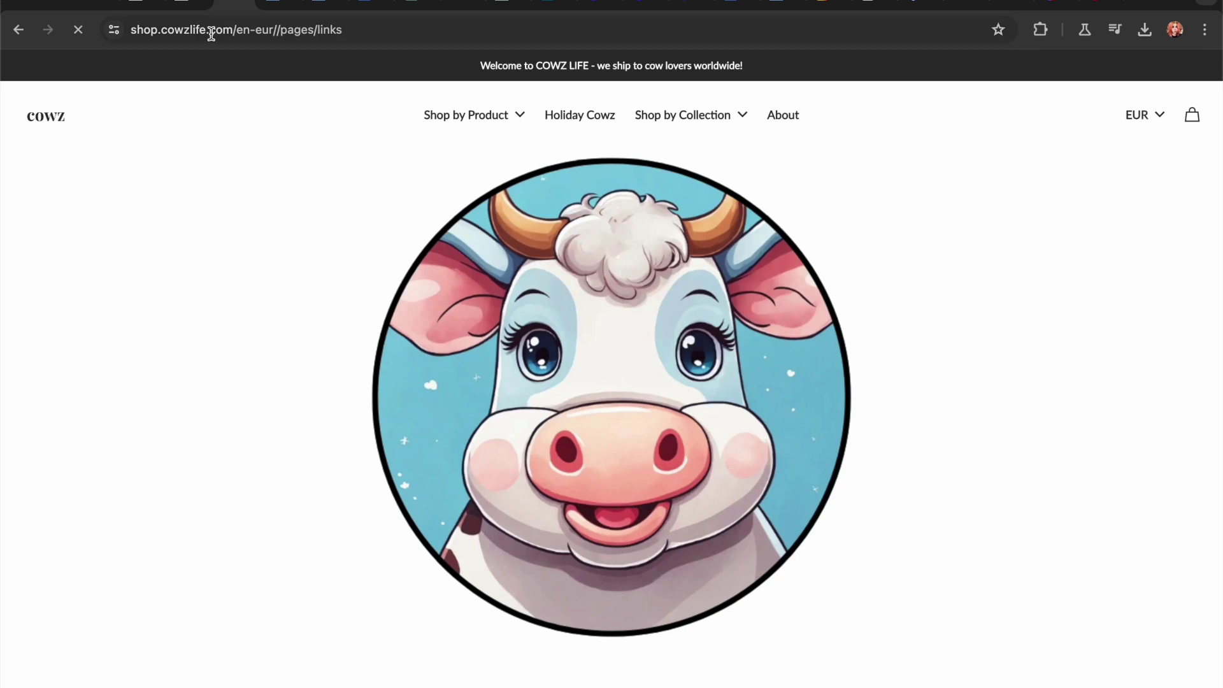
pyautogui.click(285, 30)
pyautogui.click(285, 30)
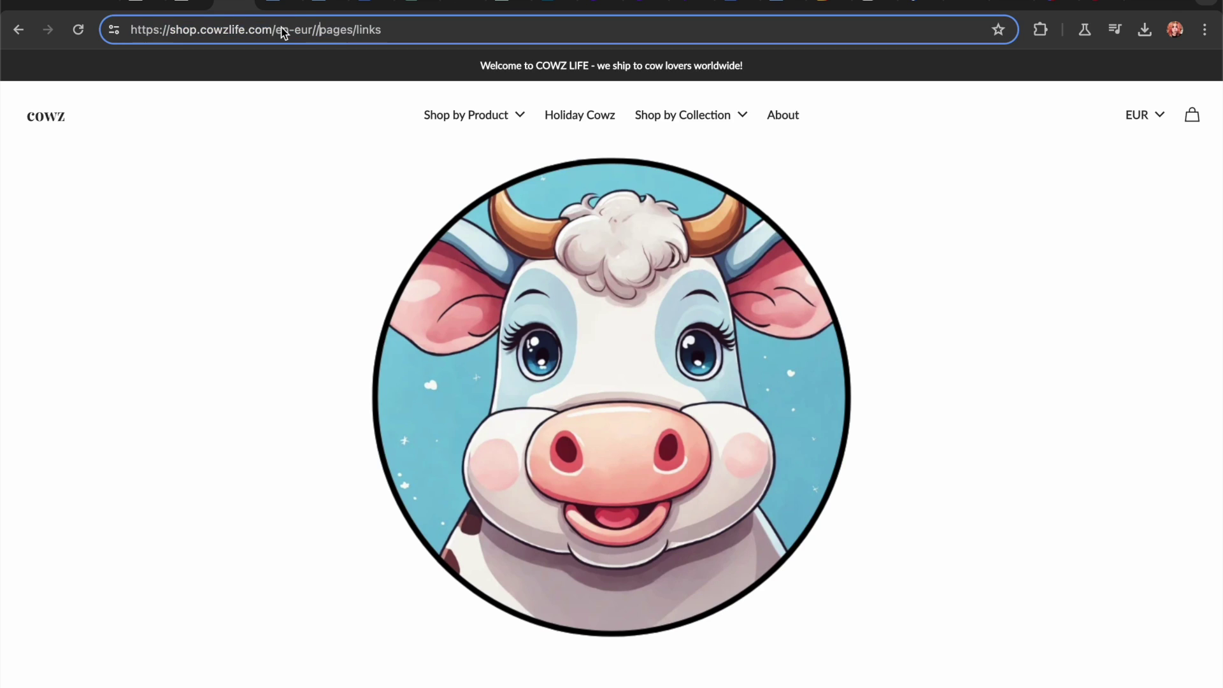
pyautogui.press('BackSpace')
pyautogui.press('BackSpace')
pyautogui.press('BackSpace')
pyautogui.press('BackSpace')
pyautogui.press('BackSpace')
pyautogui.press('BackSpace')
pyautogui.press('BackSpace')
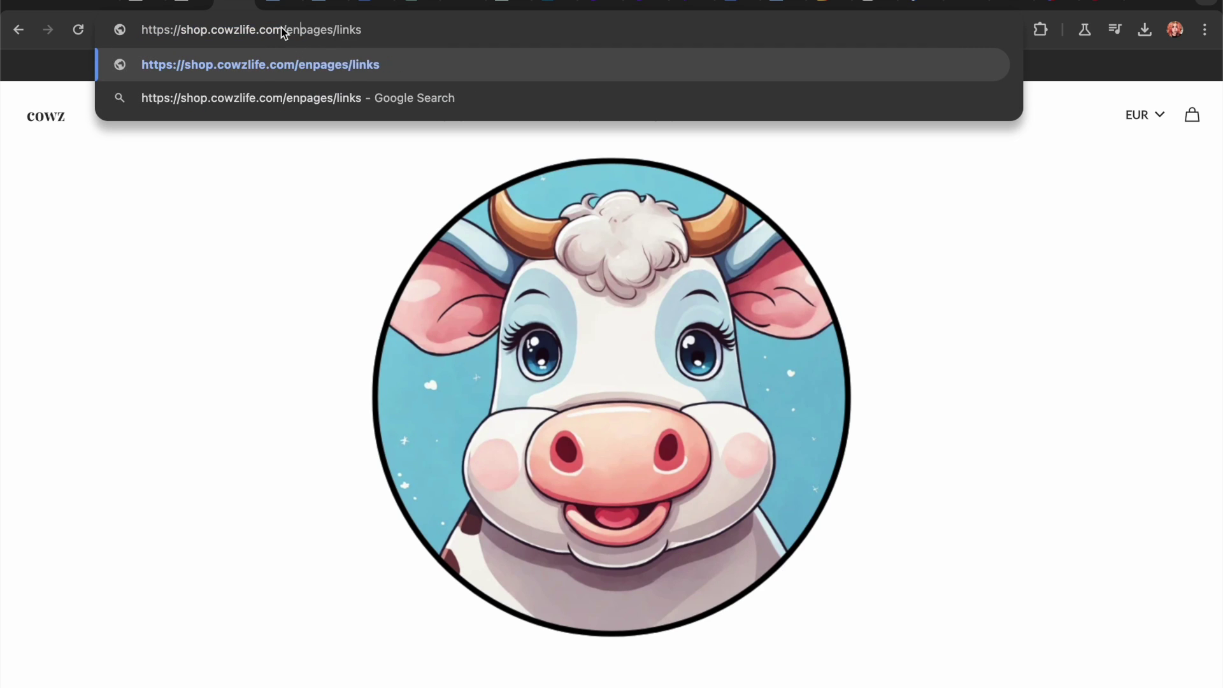
pyautogui.press('BackSpace')
pyautogui.press('Return')
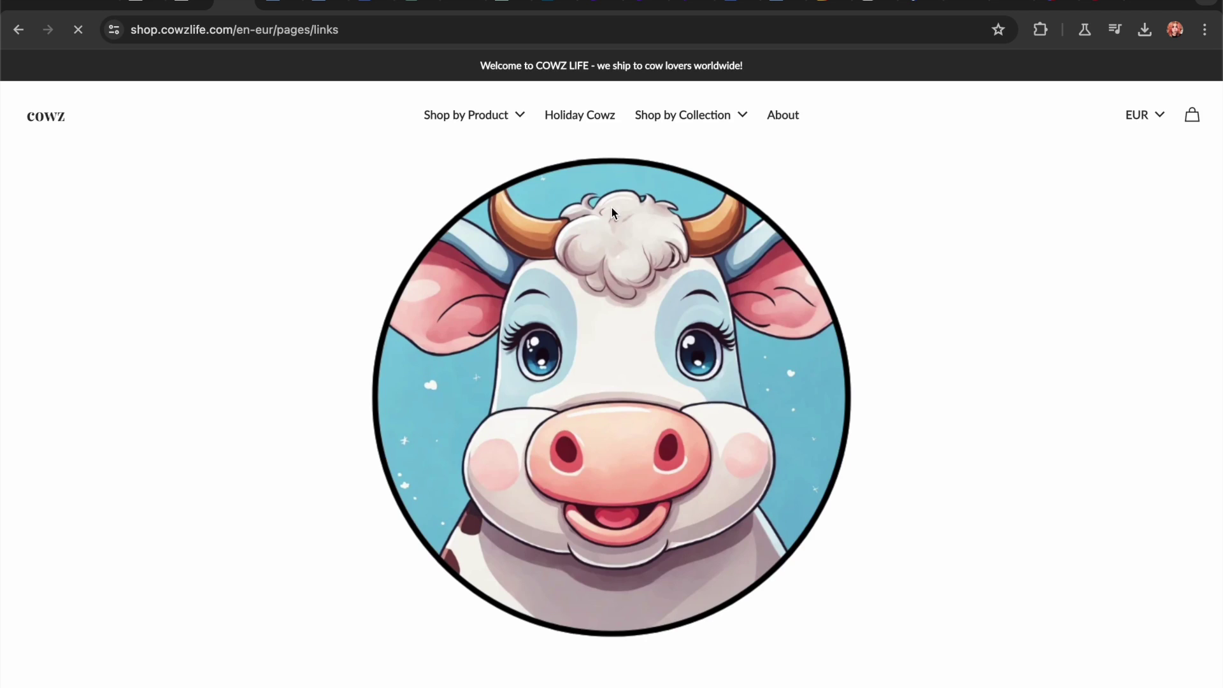
# - Scroll through the live Links page to check the cow image and product collection
pyautogui.click(268, 30)
pyautogui.click(272, 29)
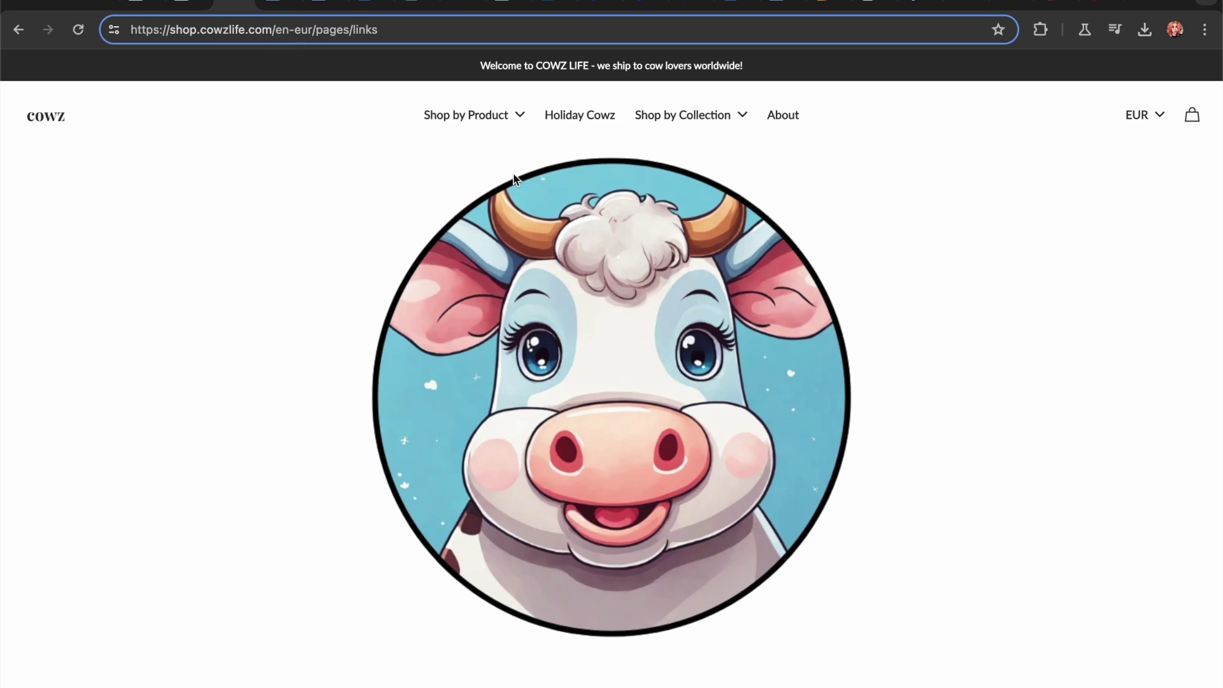
pyautogui.scroll(-20, 513, 174)
pyautogui.scroll(20, 514, 179)
pyautogui.scroll(-20, 513, 177)
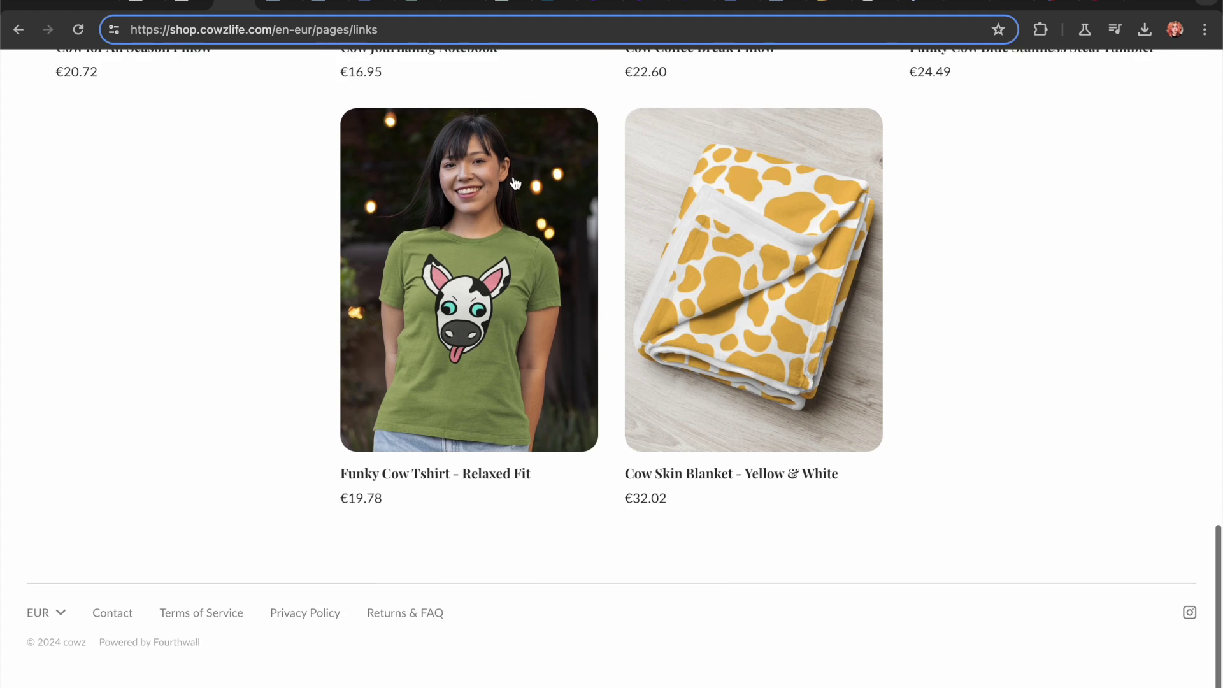
pyautogui.scroll(20, 515, 182)
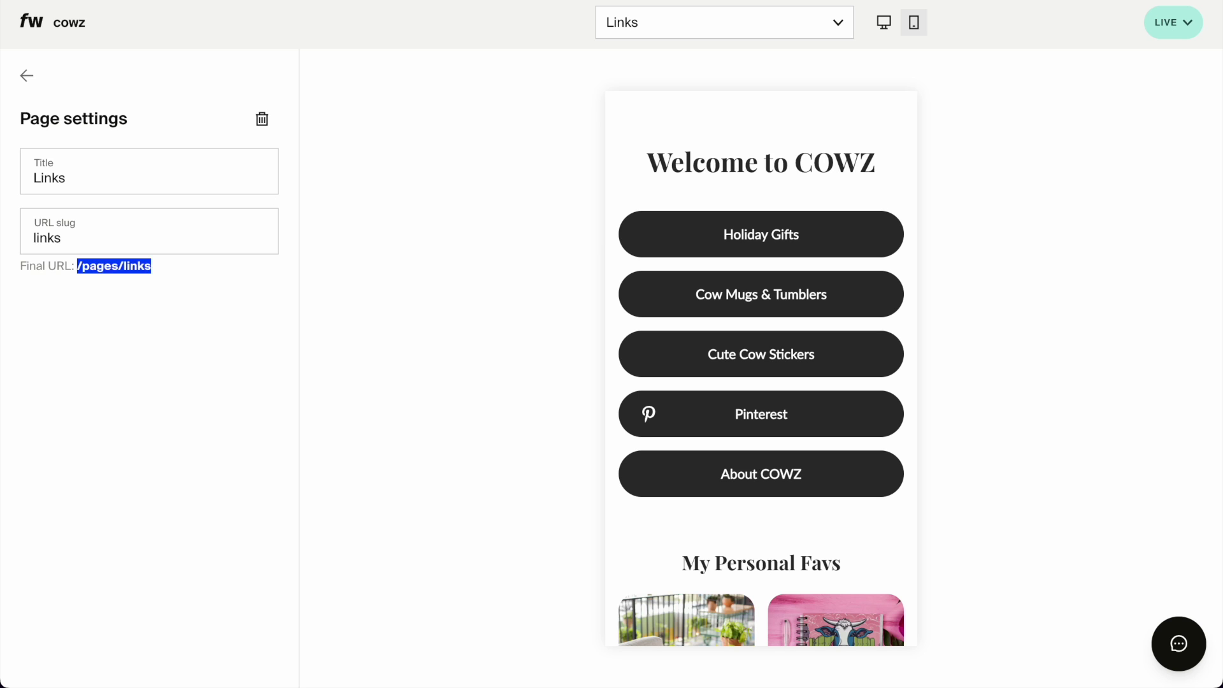
# - Return from Page settings to the Links page sections and scroll the mobile preview
pyautogui.click(27, 75)
pyautogui.scroll(5, 748, 313)
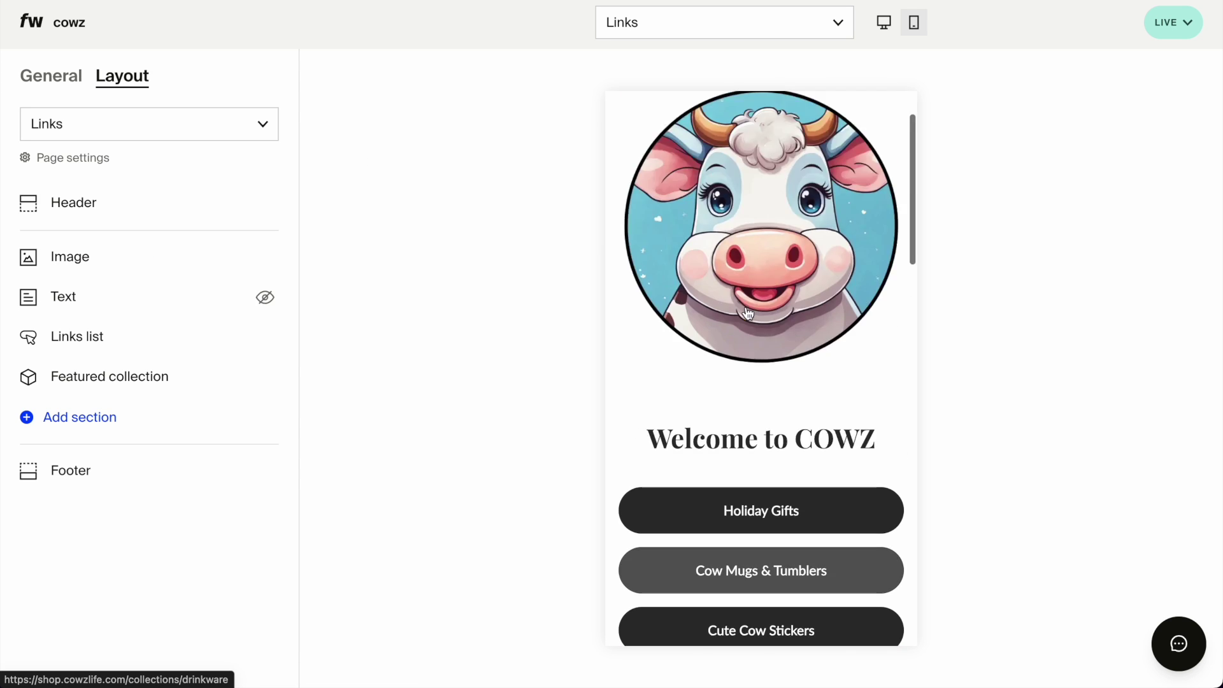
pyautogui.scroll(-6, 749, 312)
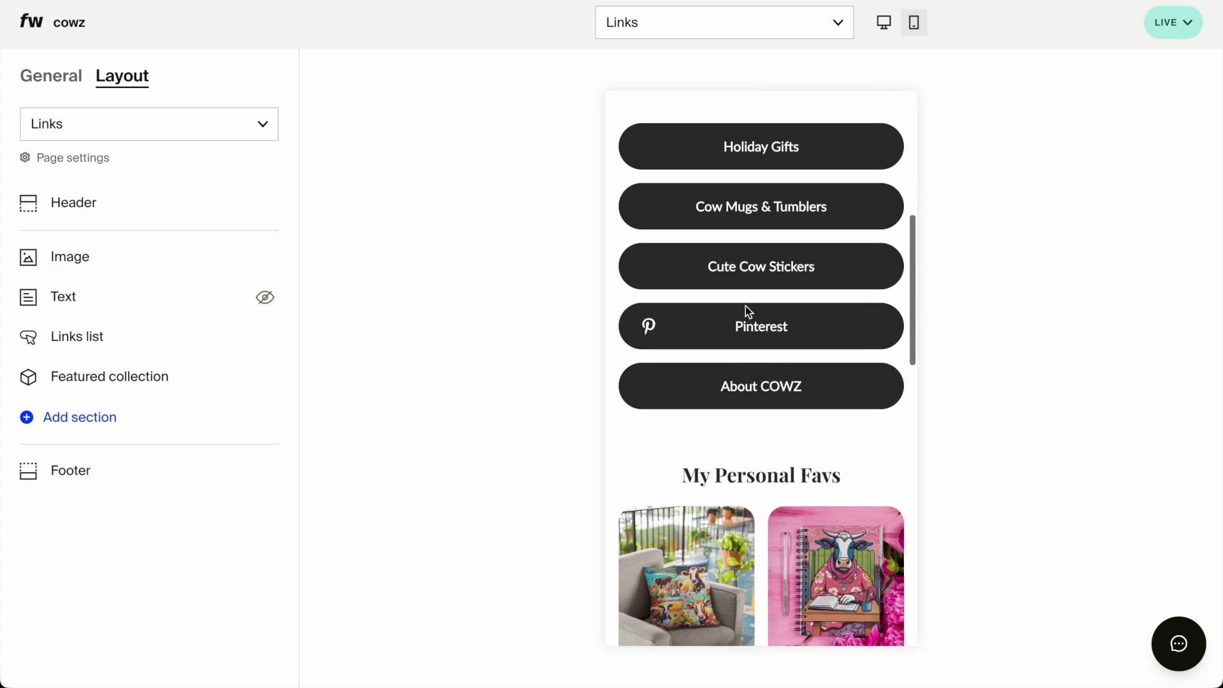
pyautogui.scroll(-8, 748, 312)
pyautogui.scroll(15, 748, 312)
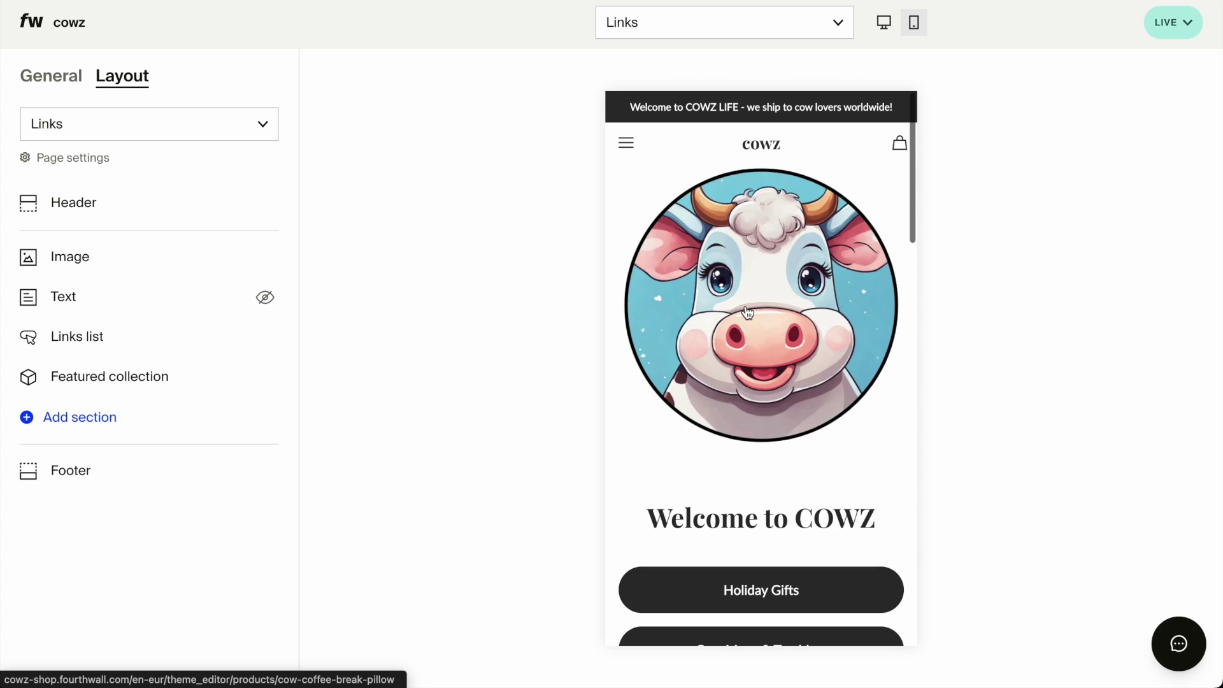